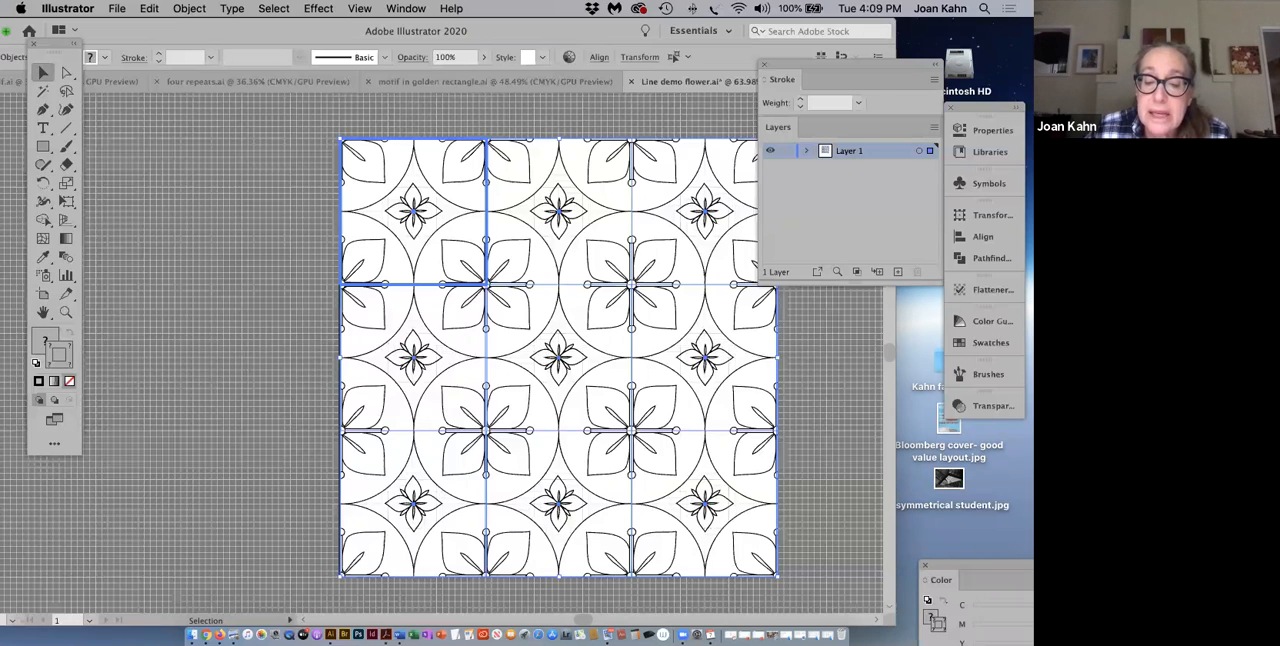
Step: Hide the grid in the Line demo flower document
{"action": "left_click_drag", "start_coordinate": [895, 625], "coordinate": [904, 625]}
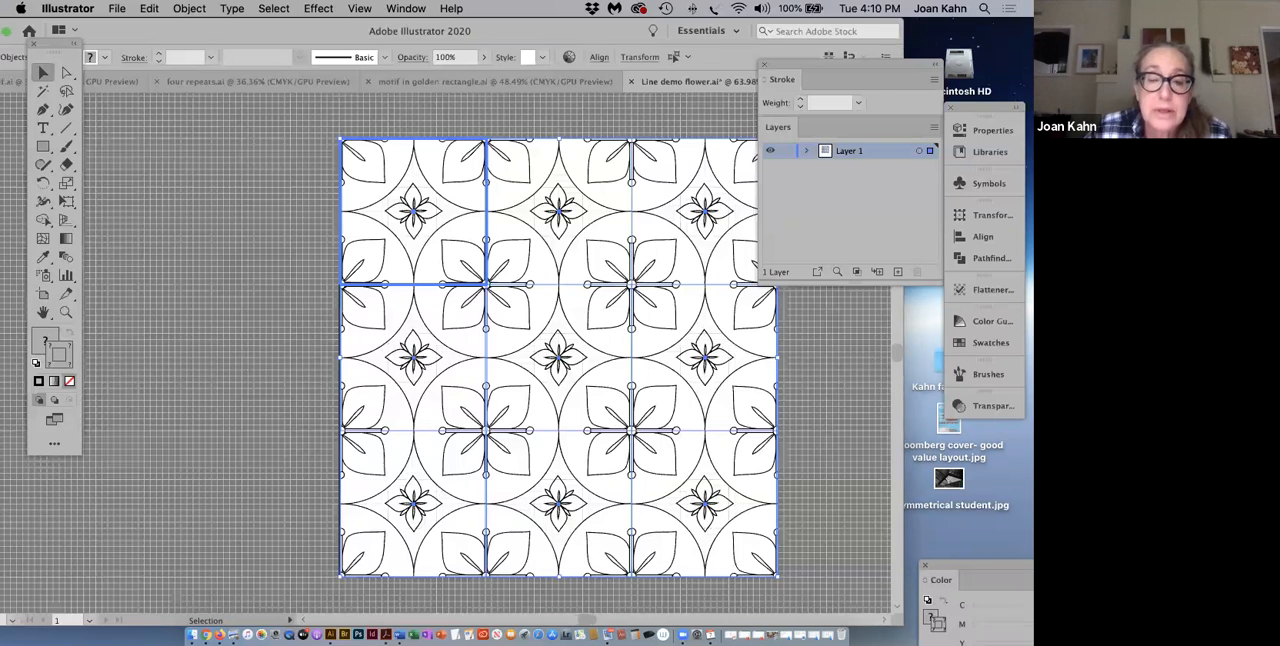
{"action": "scroll", "coordinate": [757, 623], "scroll_direction": "down", "scroll_amount": 2}
{"action": "scroll", "coordinate": [757, 623], "scroll_direction": "up", "scroll_amount": 4}
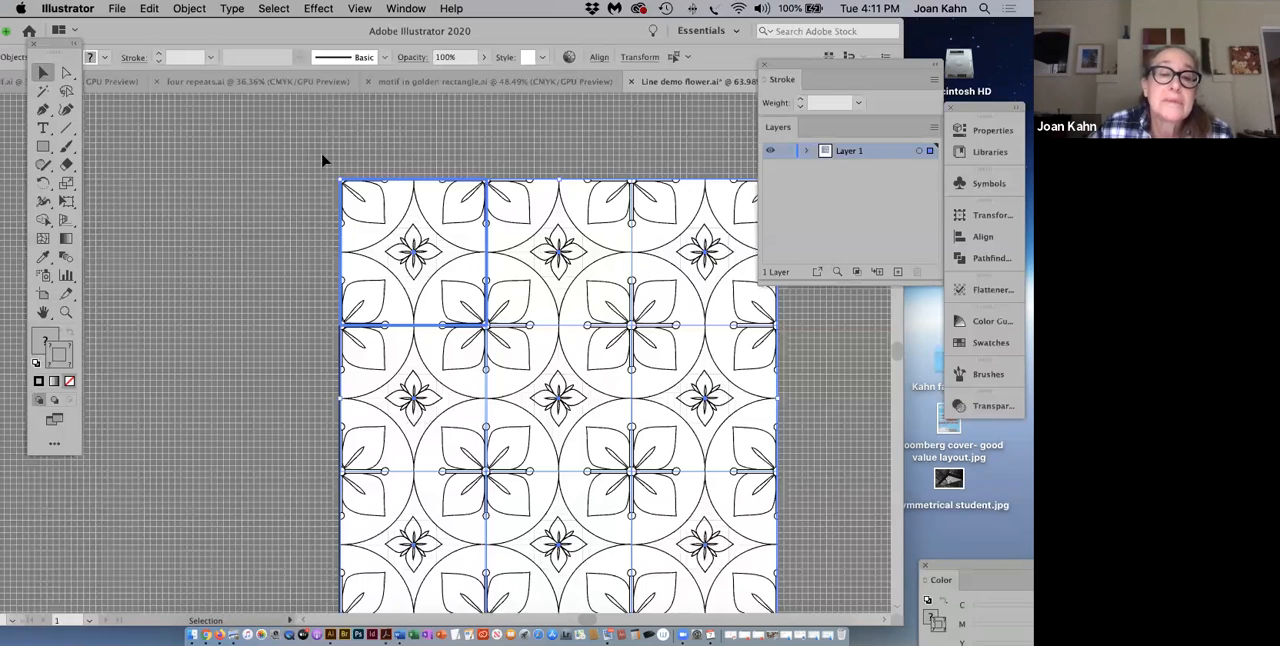
{"action": "left_click", "coordinate": [360, 9]}
{"action": "left_click", "coordinate": [360, 9]}
{"action": "left_click", "coordinate": [360, 9]}
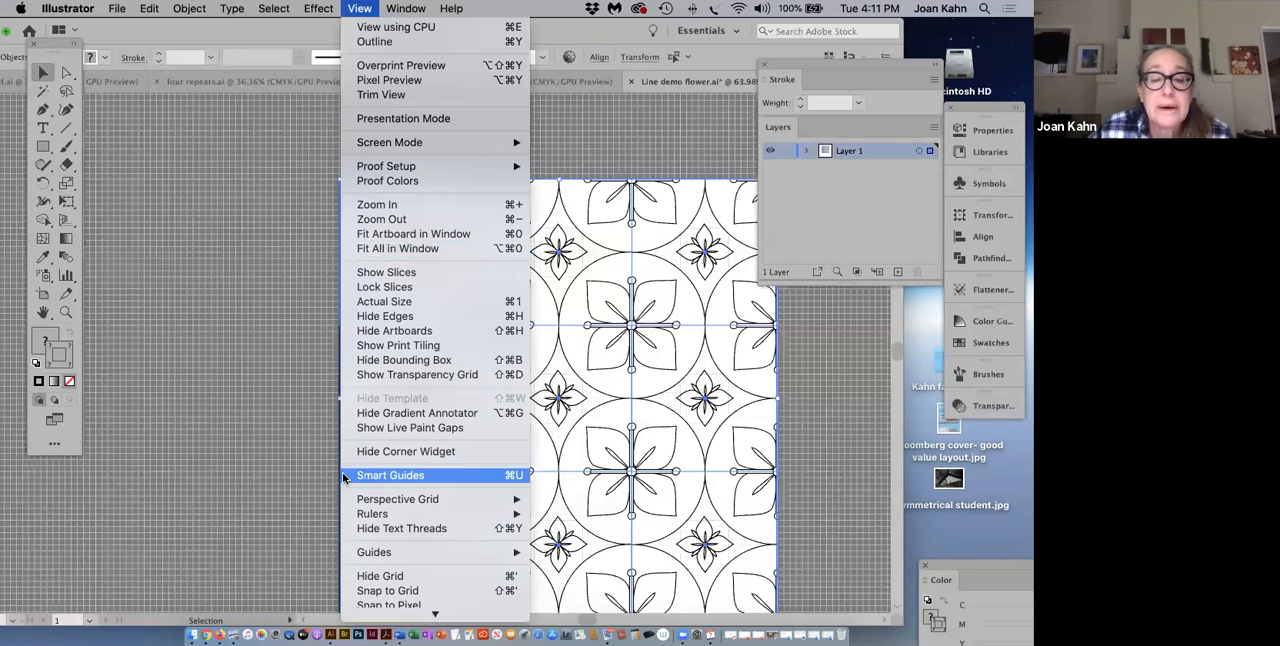
{"action": "left_click", "coordinate": [376, 577]}
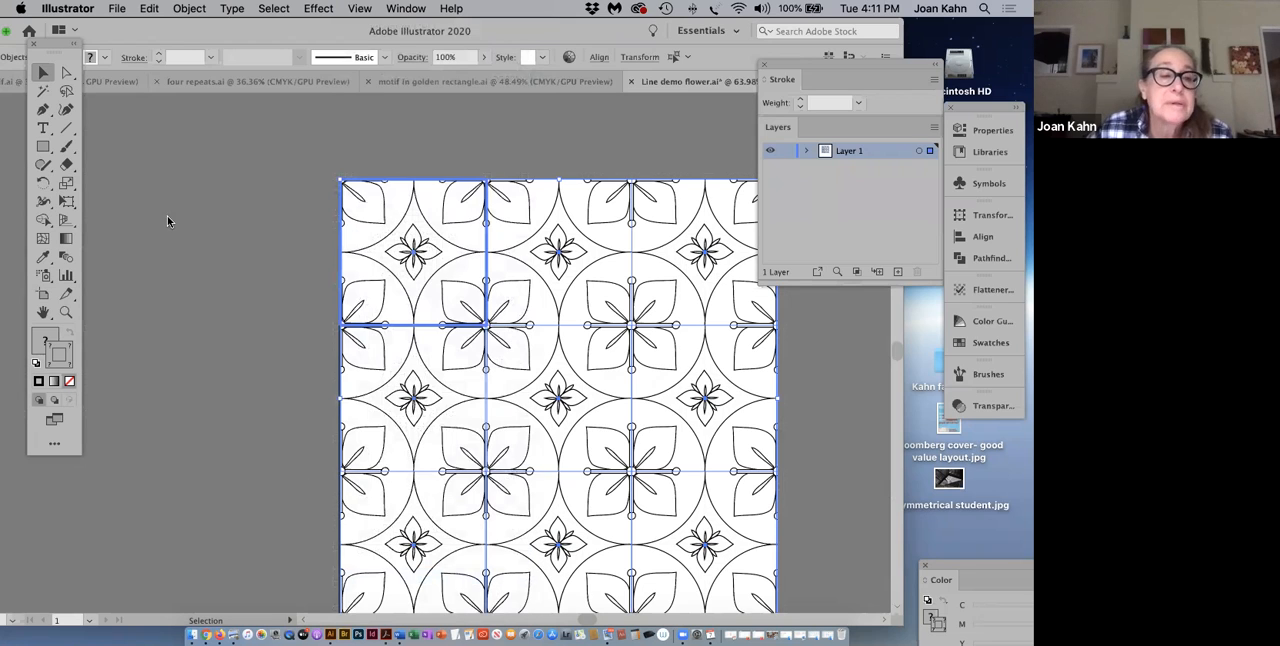
Step: Draw a small square above the pattern's upper-left corner and give it a CMYK Yellow stroke and fill
{"action": "left_click", "coordinate": [44, 148]}
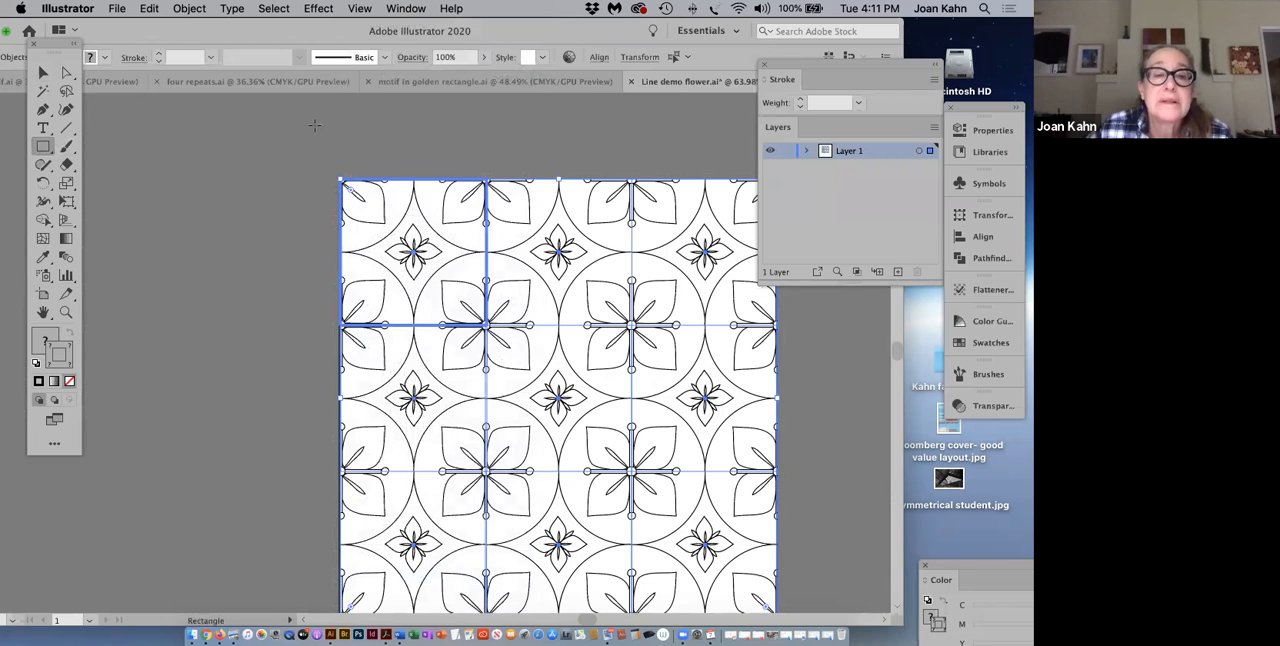
{"action": "left_click_drag", "start_coordinate": [341, 110], "coordinate": [364, 131]}
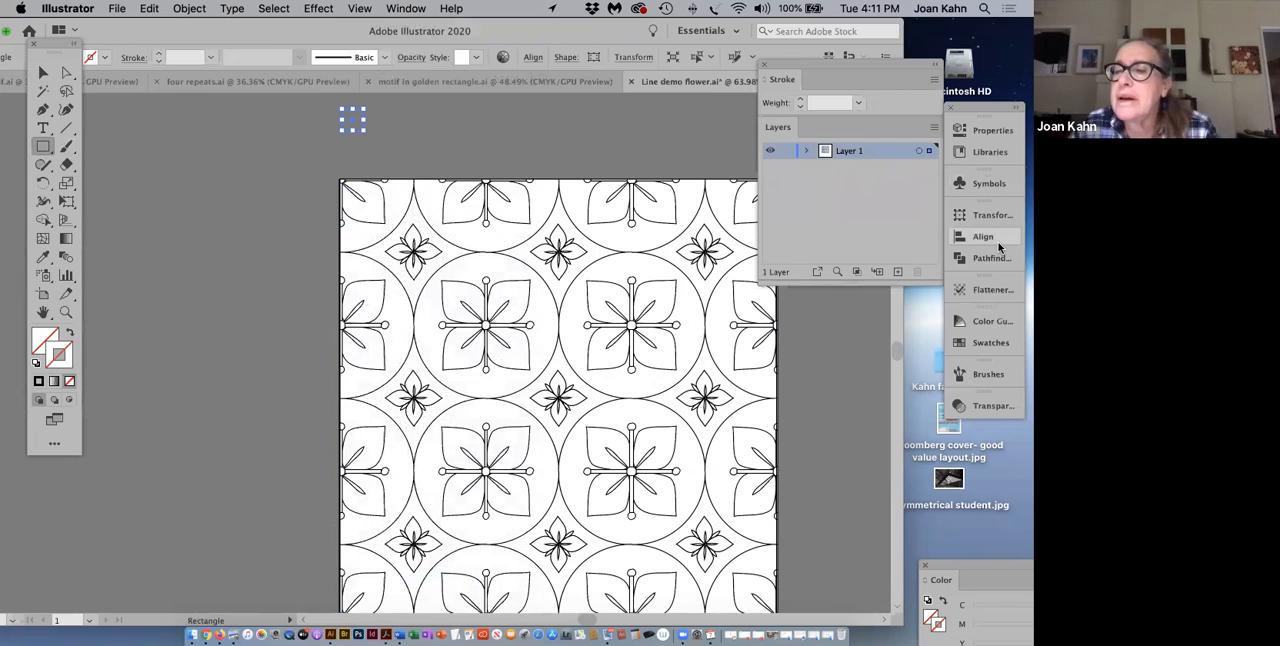
{"action": "left_click", "coordinate": [990, 344]}
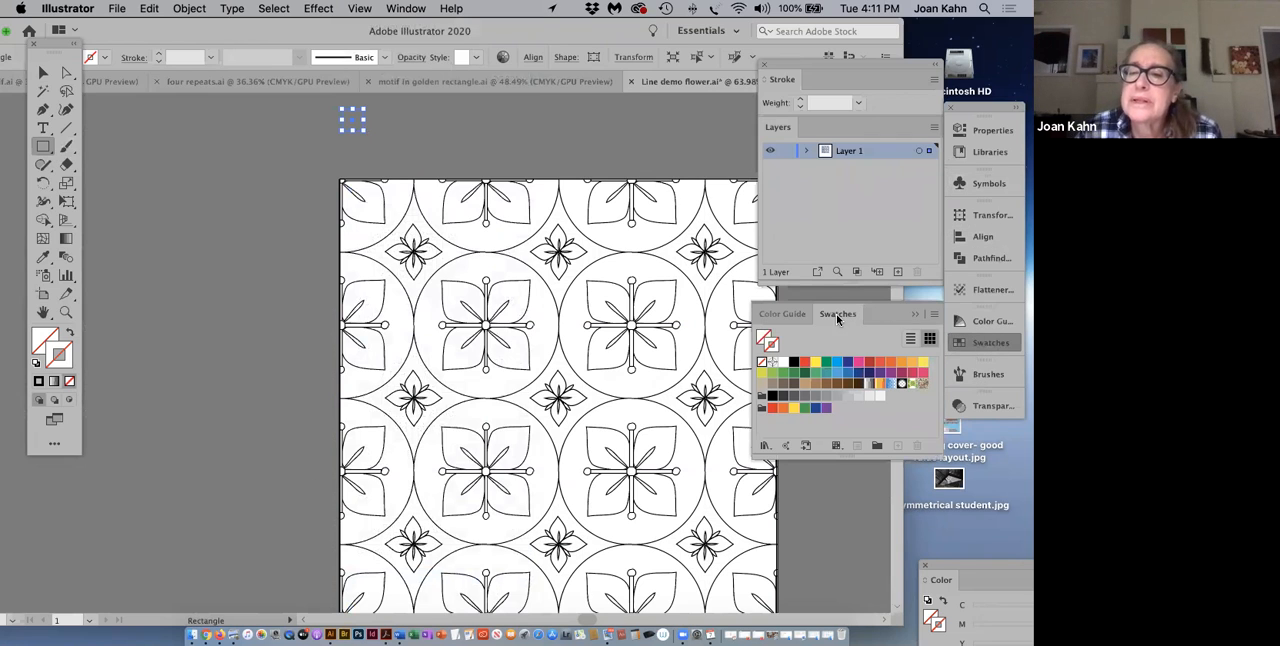
{"action": "mouse_move", "coordinate": [838, 317]}
{"action": "left_mouse_down"}
{"action": "mouse_move", "coordinate": [836, 70]}
{"action": "mouse_move", "coordinate": [836, 81]}
{"action": "left_mouse_up"}
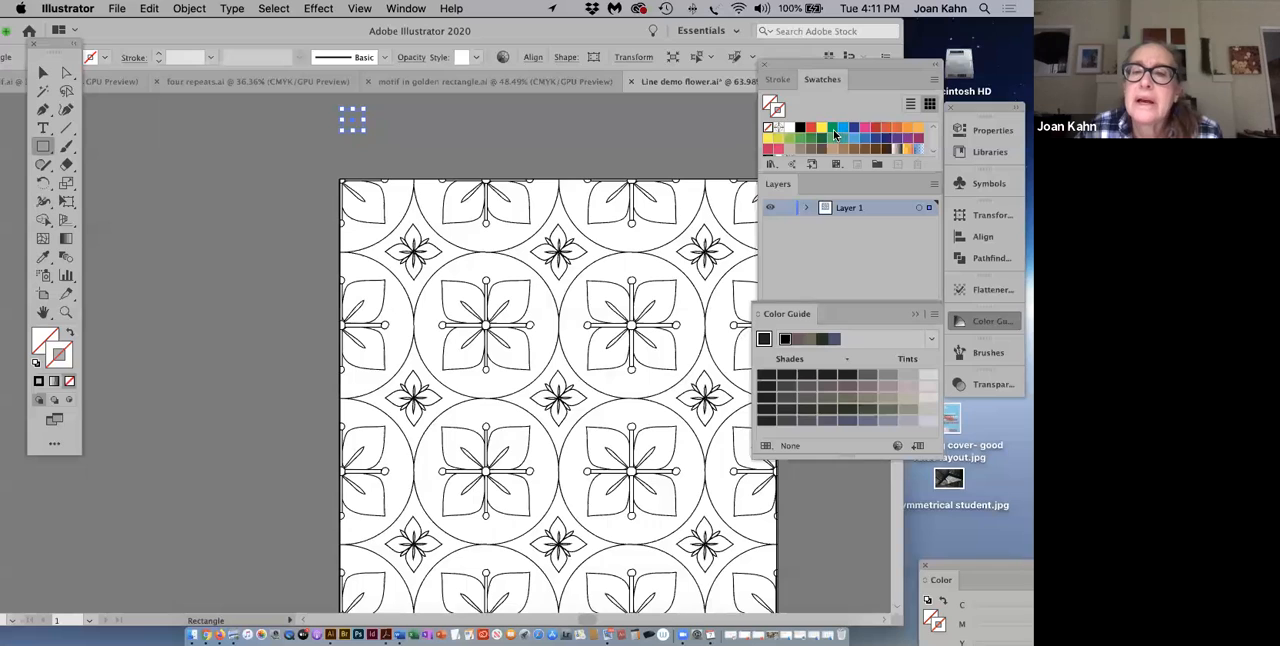
{"action": "left_click", "coordinate": [821, 132]}
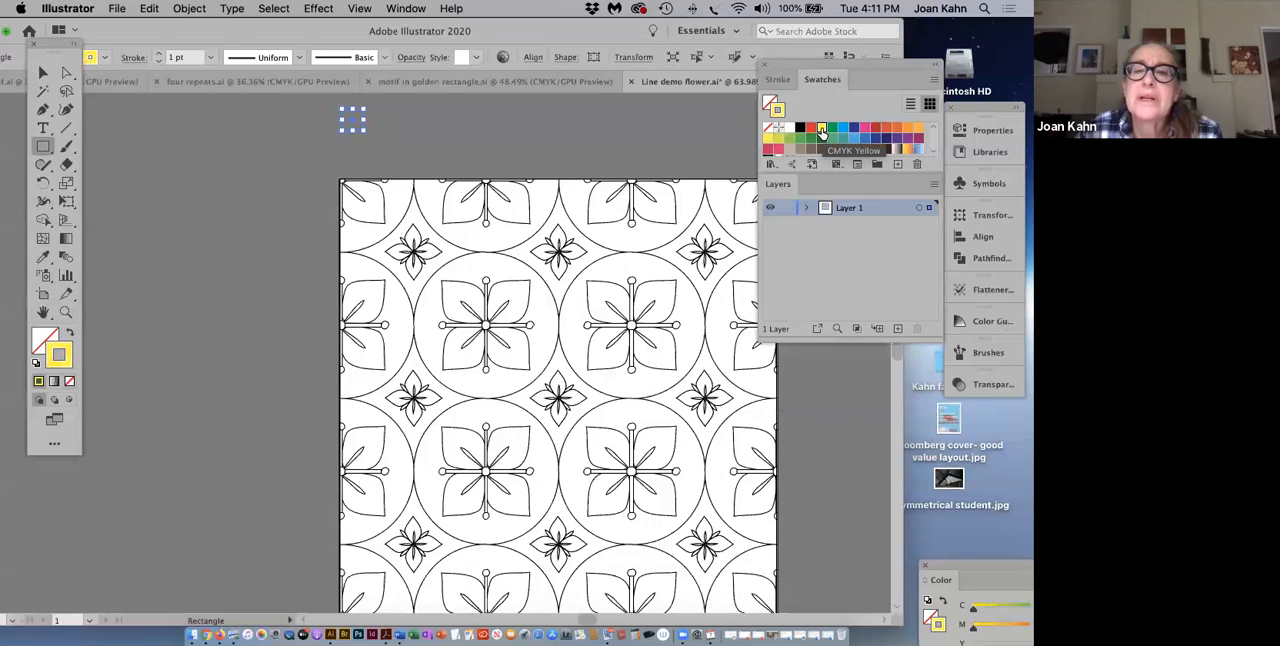
{"action": "left_click", "coordinate": [38, 343]}
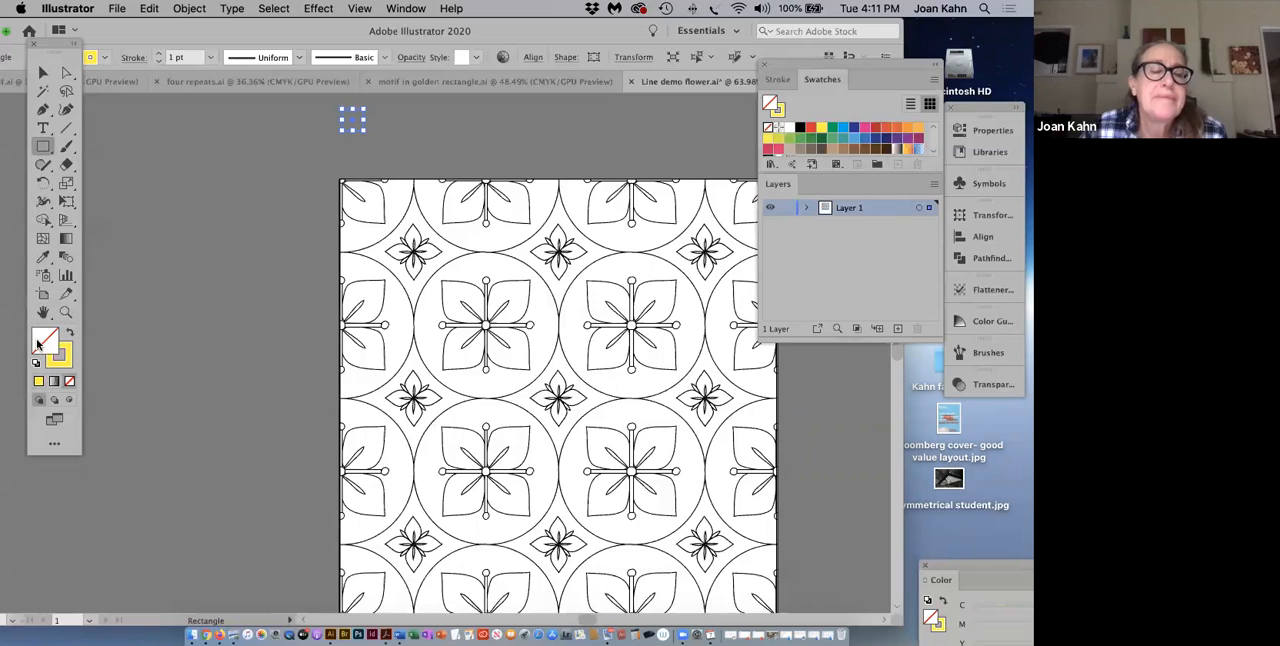
{"action": "left_click", "coordinate": [820, 130]}
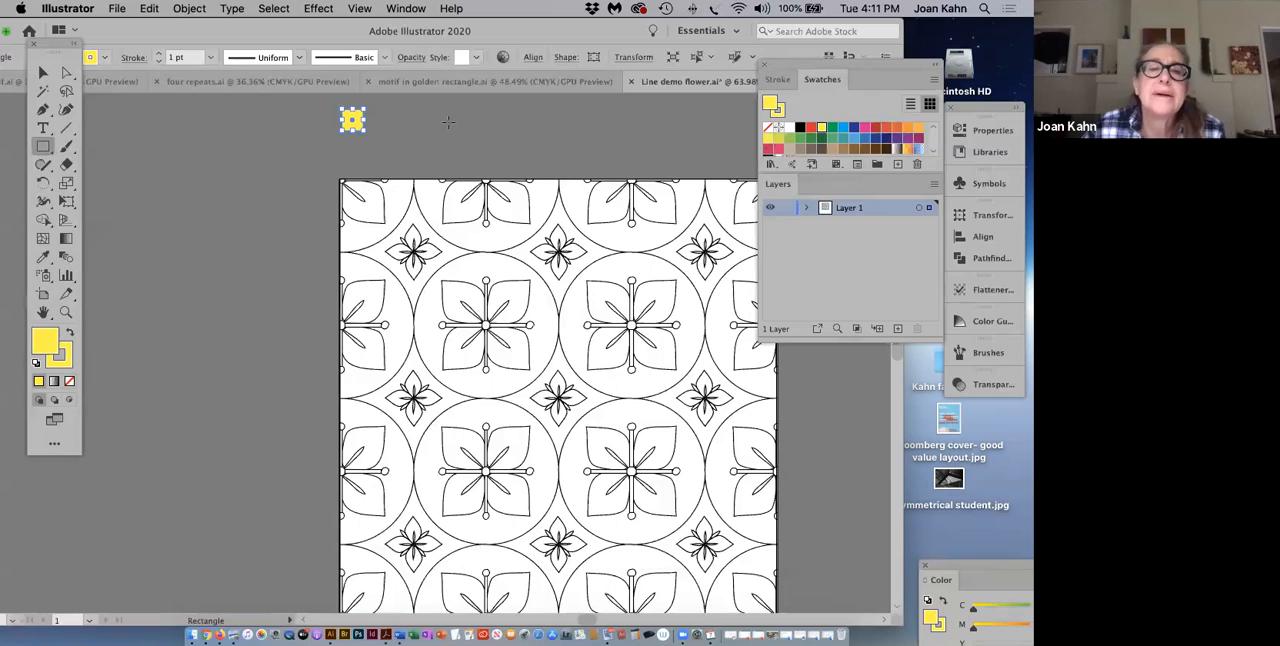
Step: Duplicate the yellow square and place the copy above the pattern's upper-right corner
{"action": "left_click", "coordinate": [53, 75]}
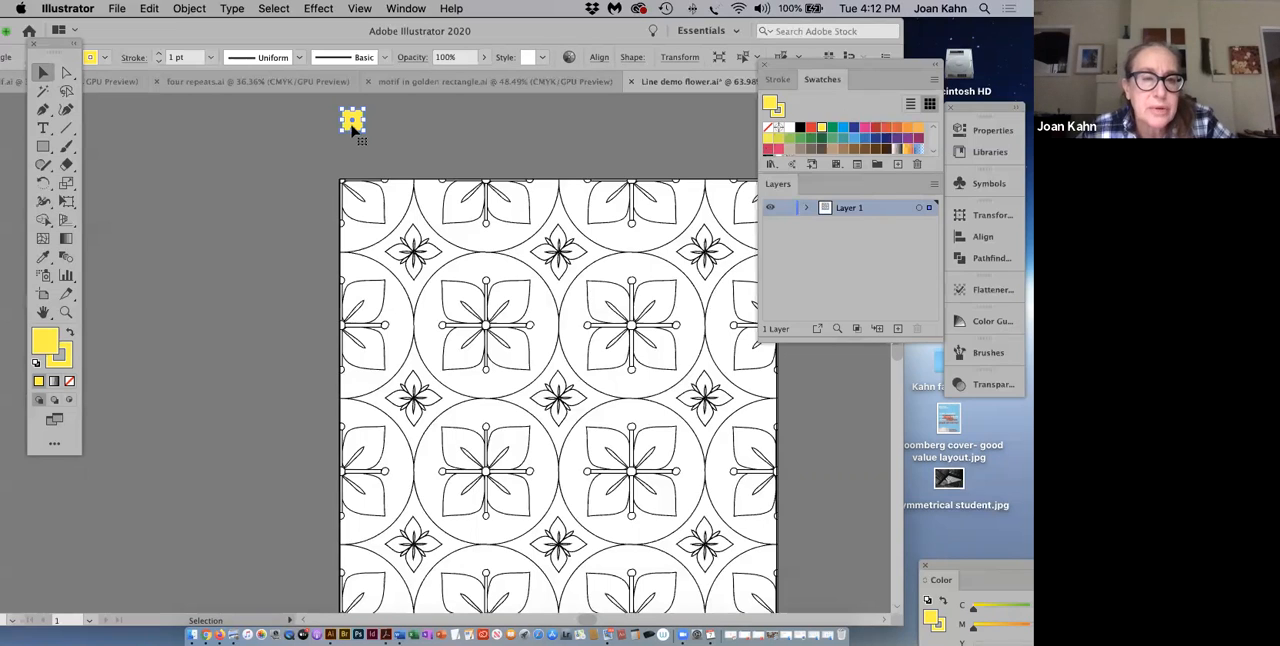
{"action": "left_click_drag", "start_coordinate": [352, 125], "coordinate": [718, 126]}
{"action": "left_click_drag", "start_coordinate": [226, 38], "coordinate": [172, 38]}
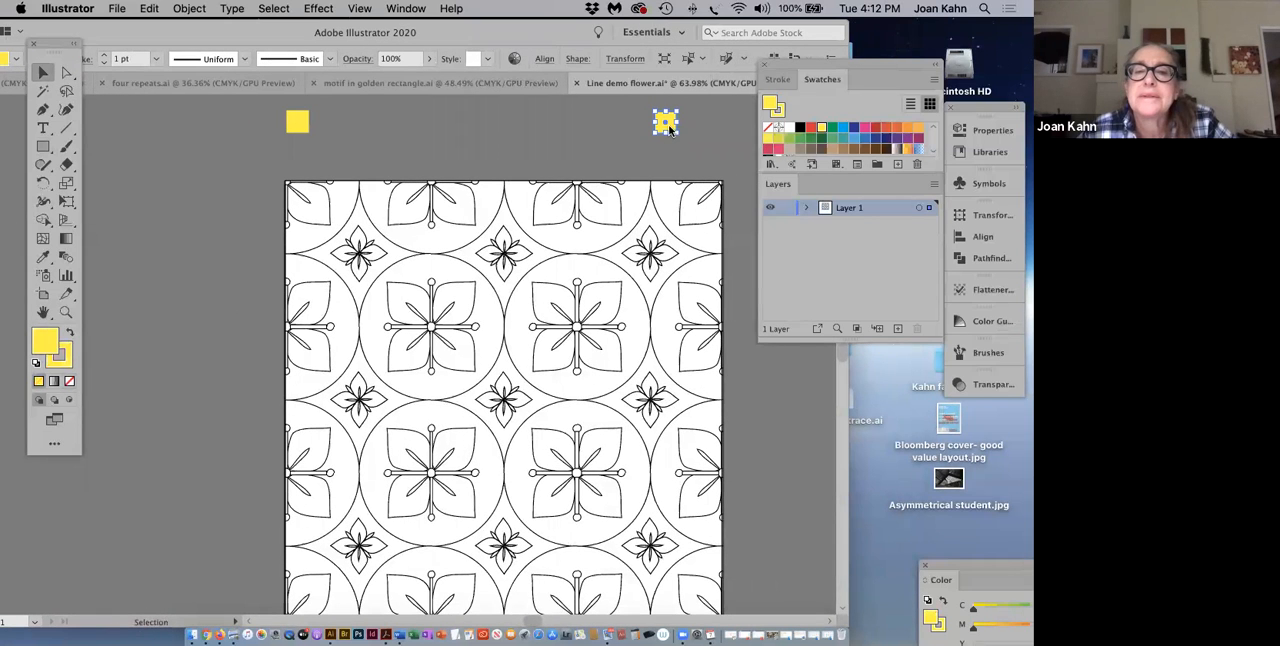
{"action": "left_click_drag", "start_coordinate": [668, 125], "coordinate": [707, 126]}
{"action": "left_click", "coordinate": [700, 142]}
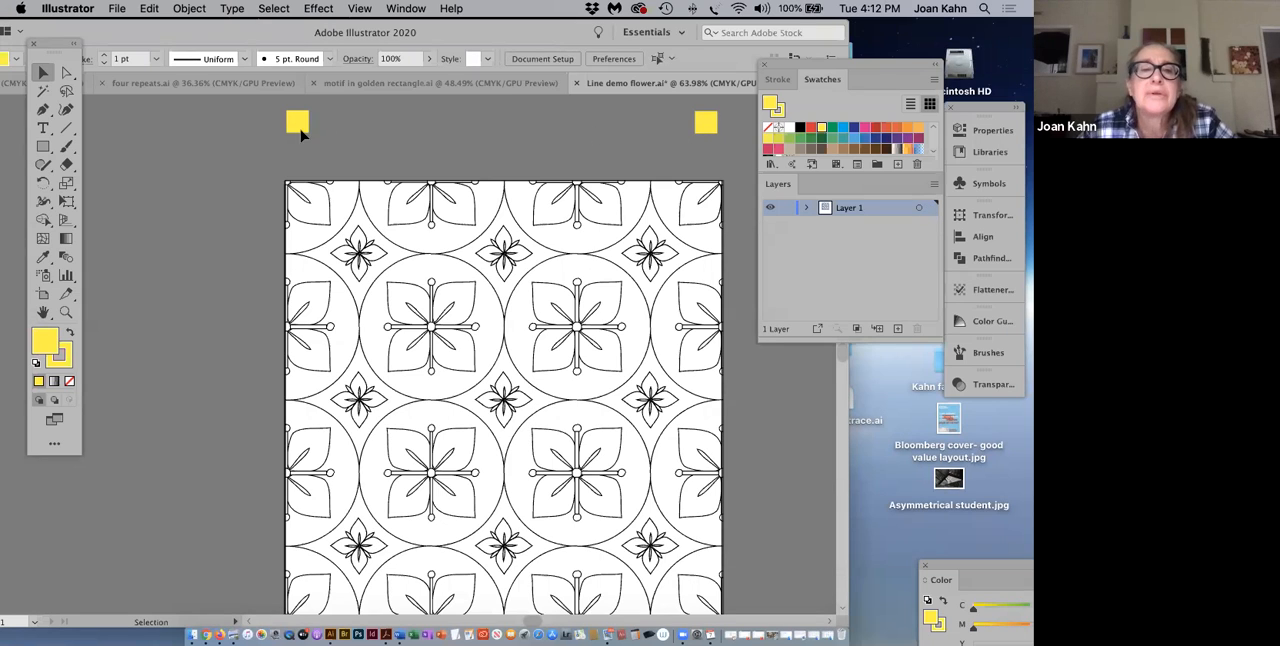
Step: Select both yellow squares and align their top edges
{"action": "key", "text": "super+a"}
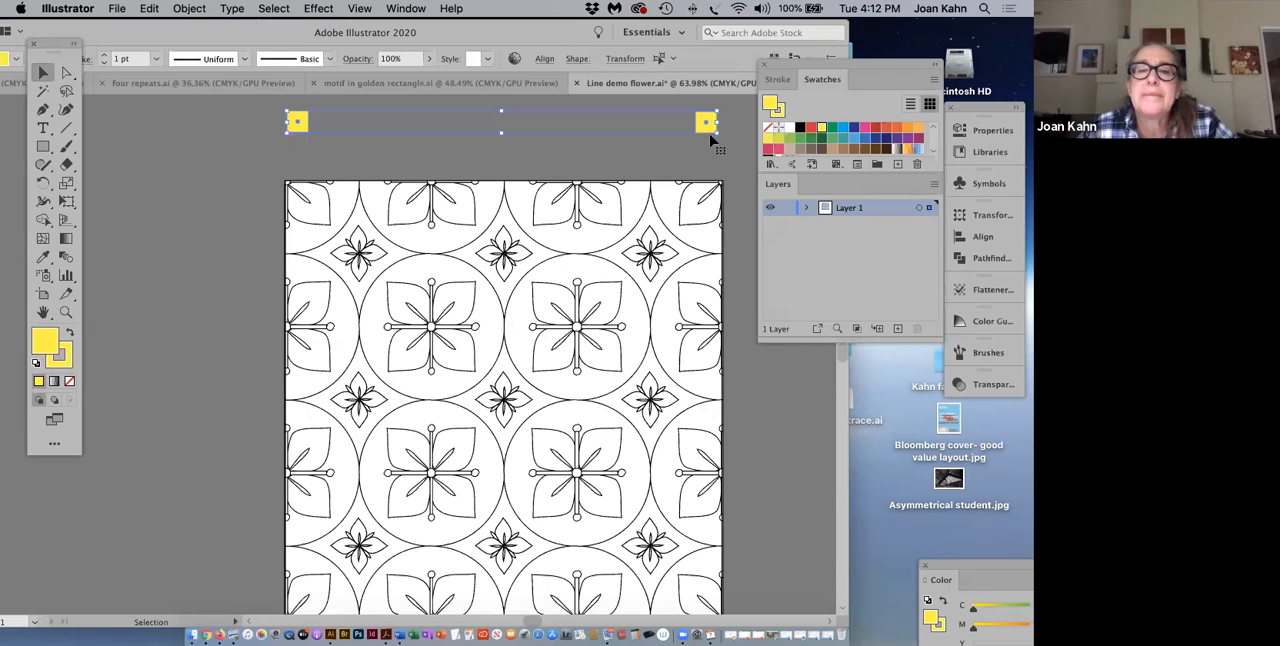
{"action": "left_click_drag", "start_coordinate": [203, 31], "coordinate": [212, 62]}
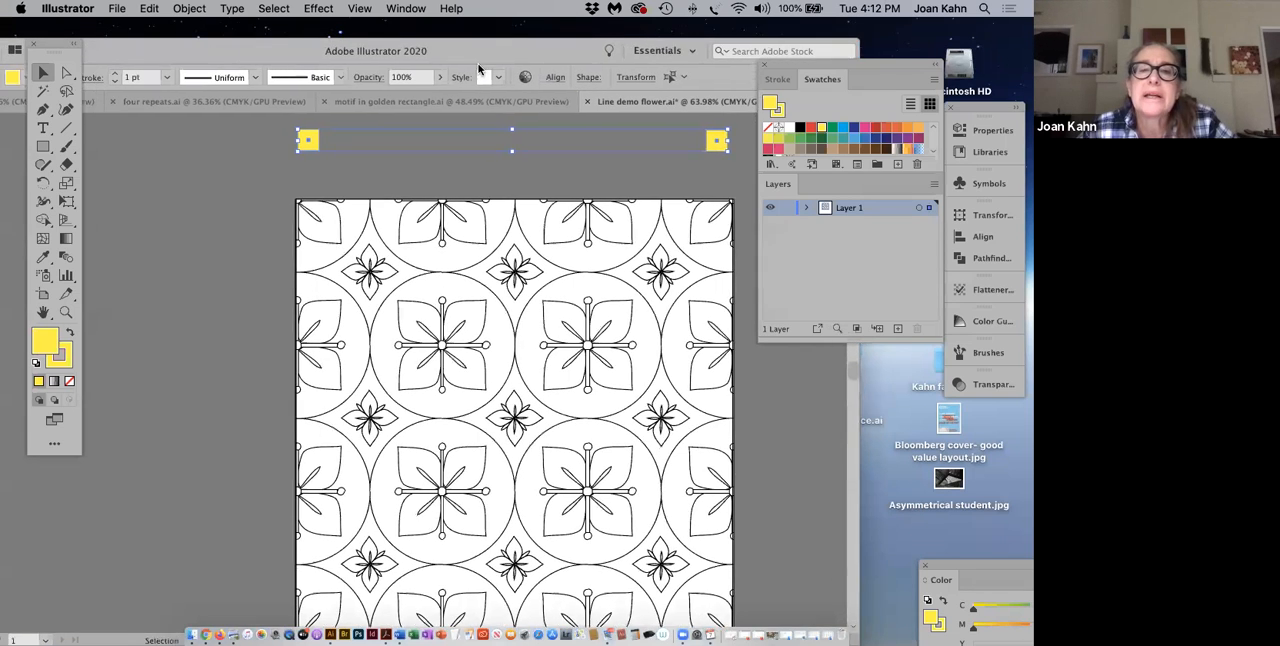
{"action": "left_click", "coordinate": [557, 77]}
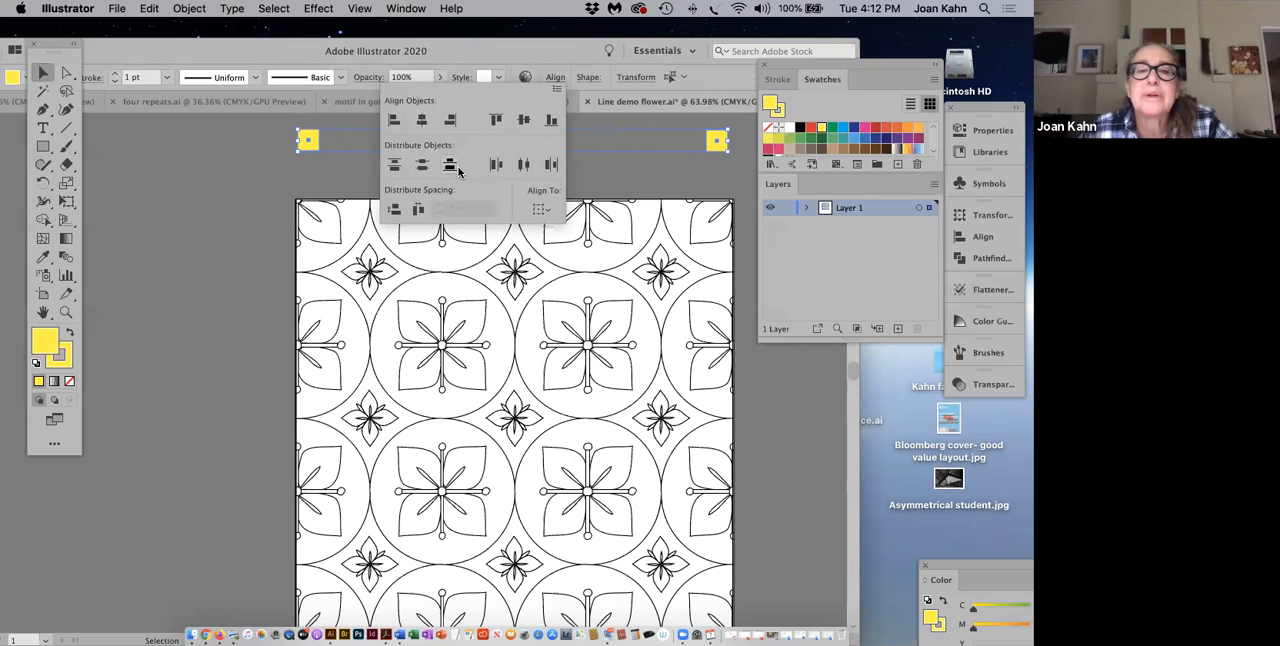
{"action": "left_click", "coordinate": [495, 119]}
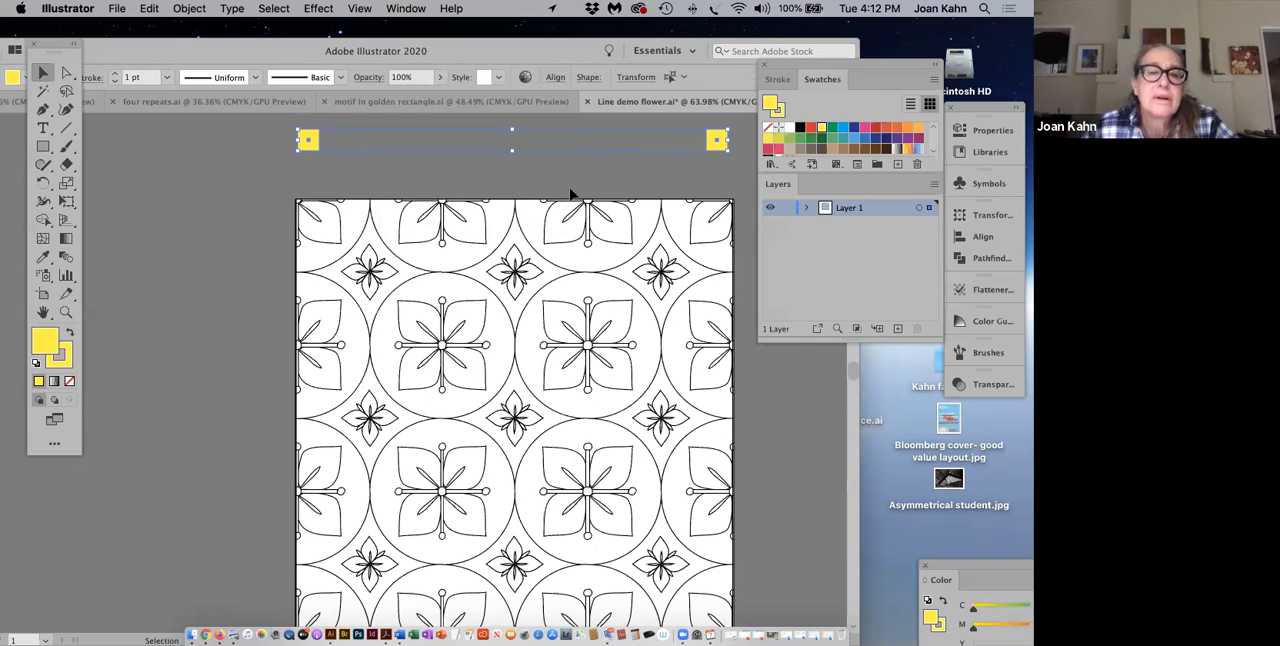
Step: Set the Blend tool's spacing to Specified Steps with 9 steps
{"action": "left_click", "coordinate": [66, 258]}
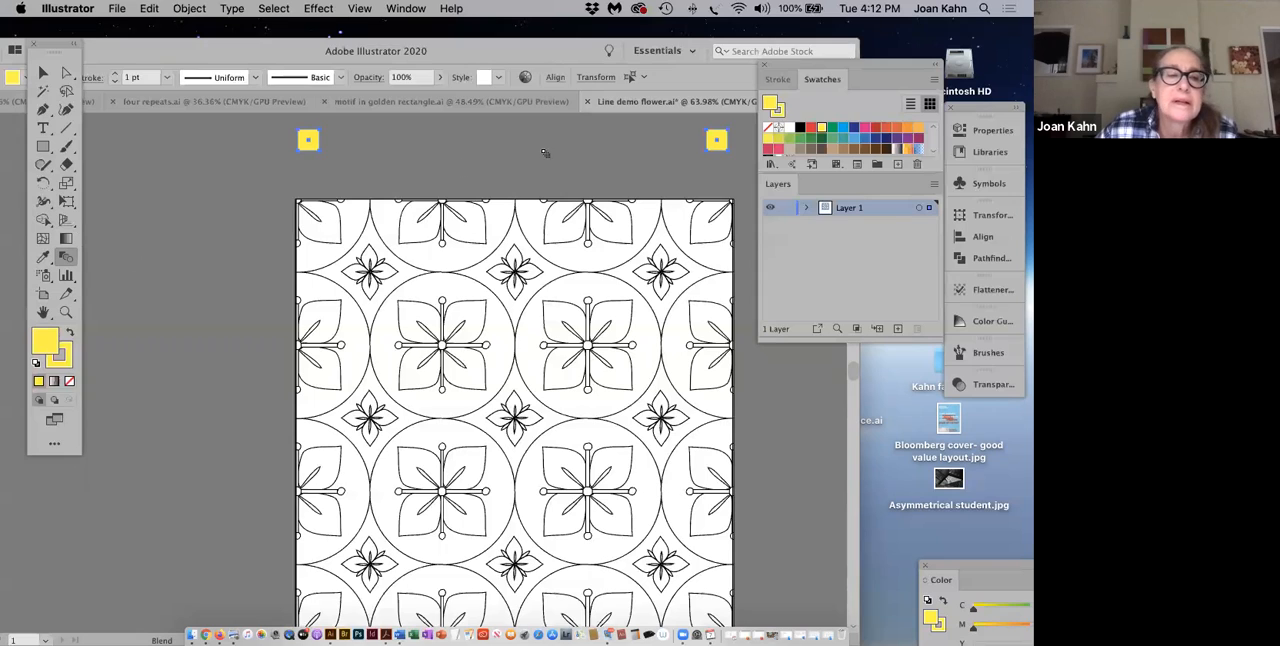
{"action": "double_click", "coordinate": [66, 258]}
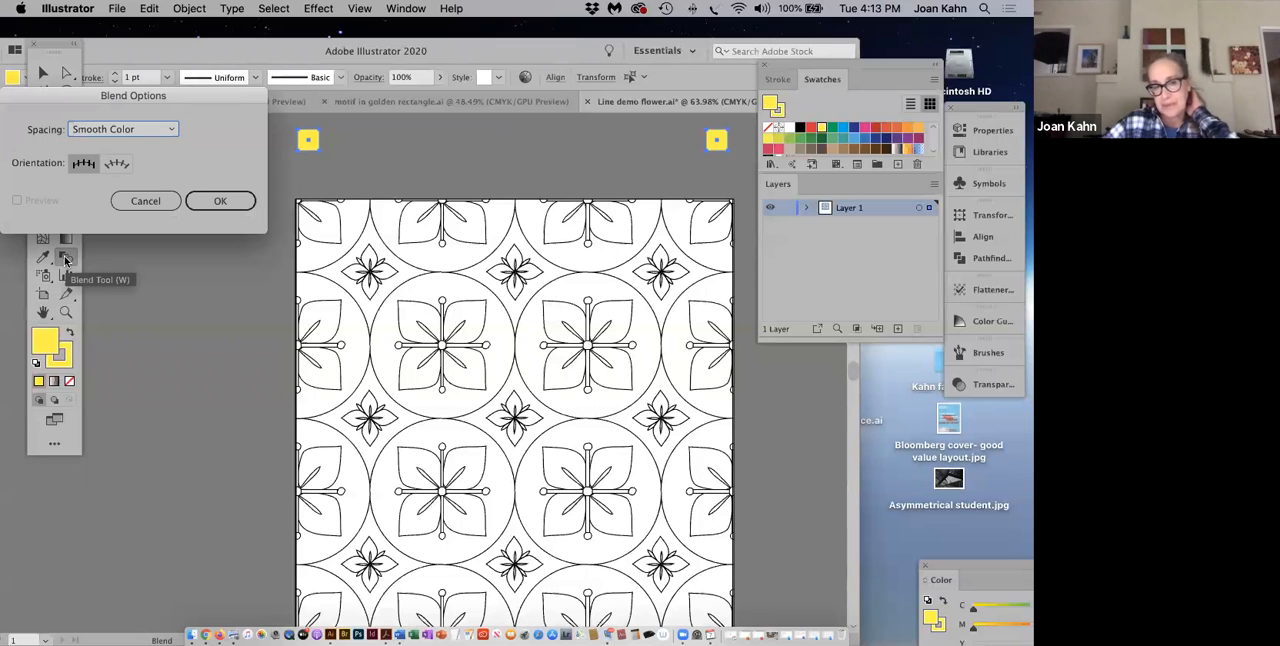
{"action": "left_click", "coordinate": [171, 131]}
{"action": "left_click", "coordinate": [157, 163]}
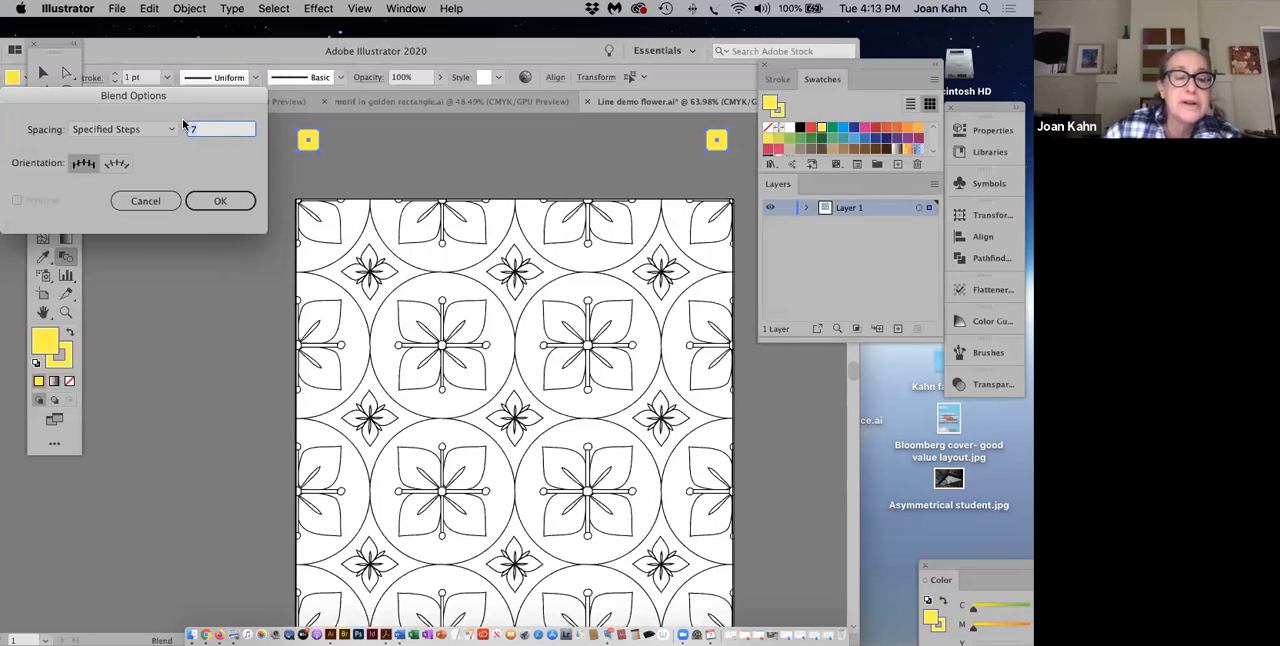
{"action": "type", "text": "9"}
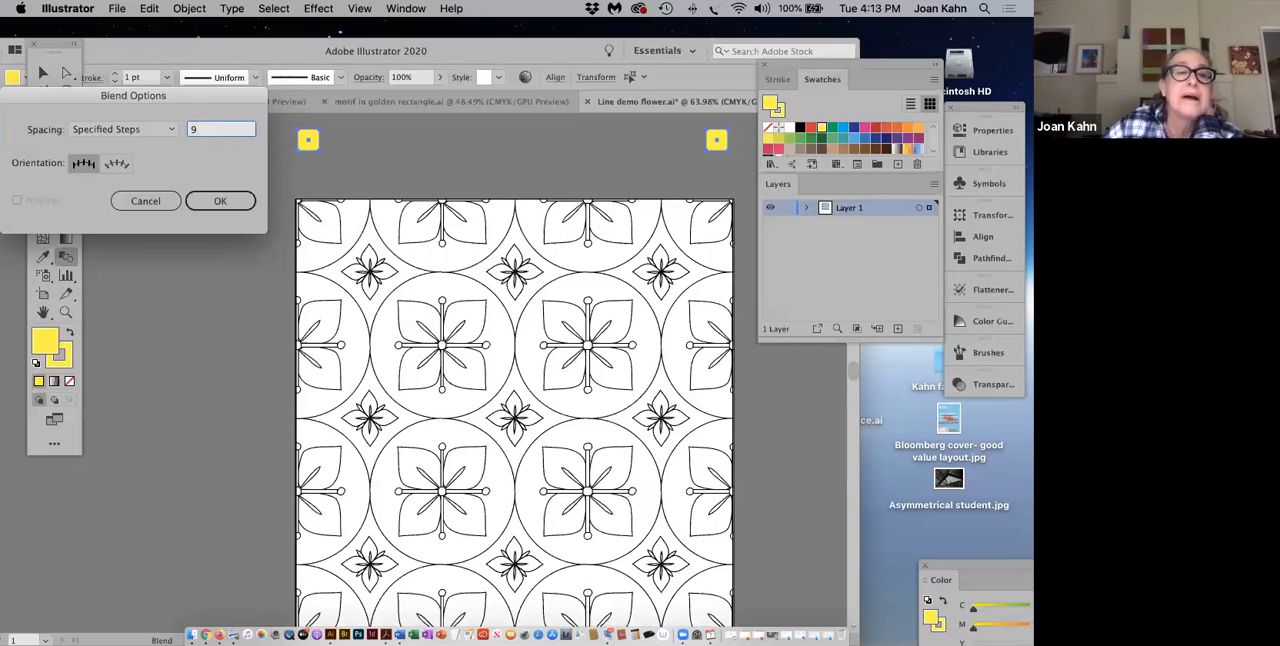
{"action": "left_click", "coordinate": [207, 203]}
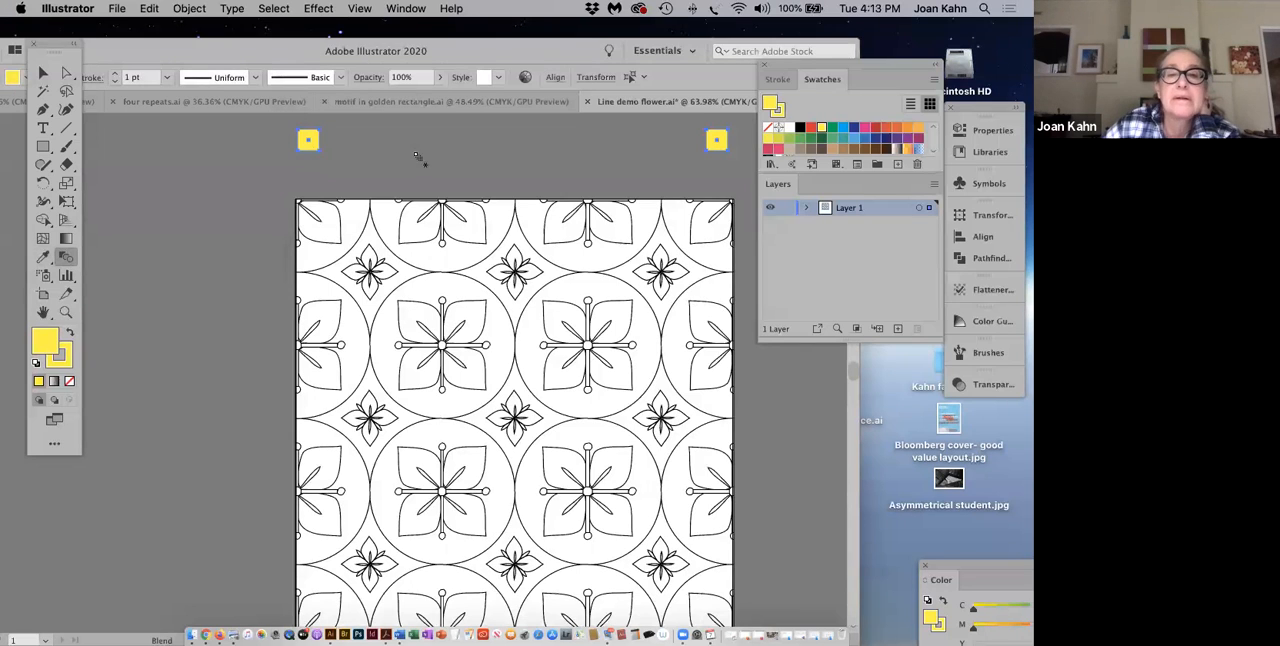
{"action": "left_click", "coordinate": [43, 73]}
{"action": "left_click", "coordinate": [716, 143]}
{"action": "key", "text": "super+z"}
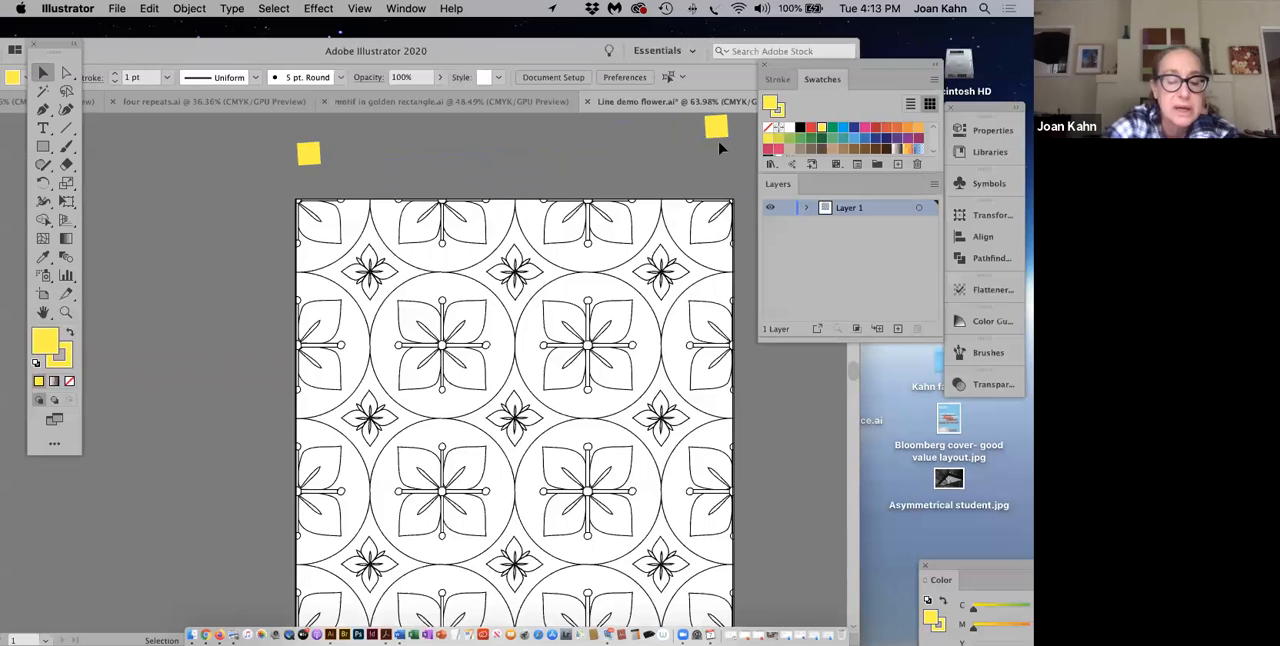
{"action": "key", "text": "super+shift+z"}
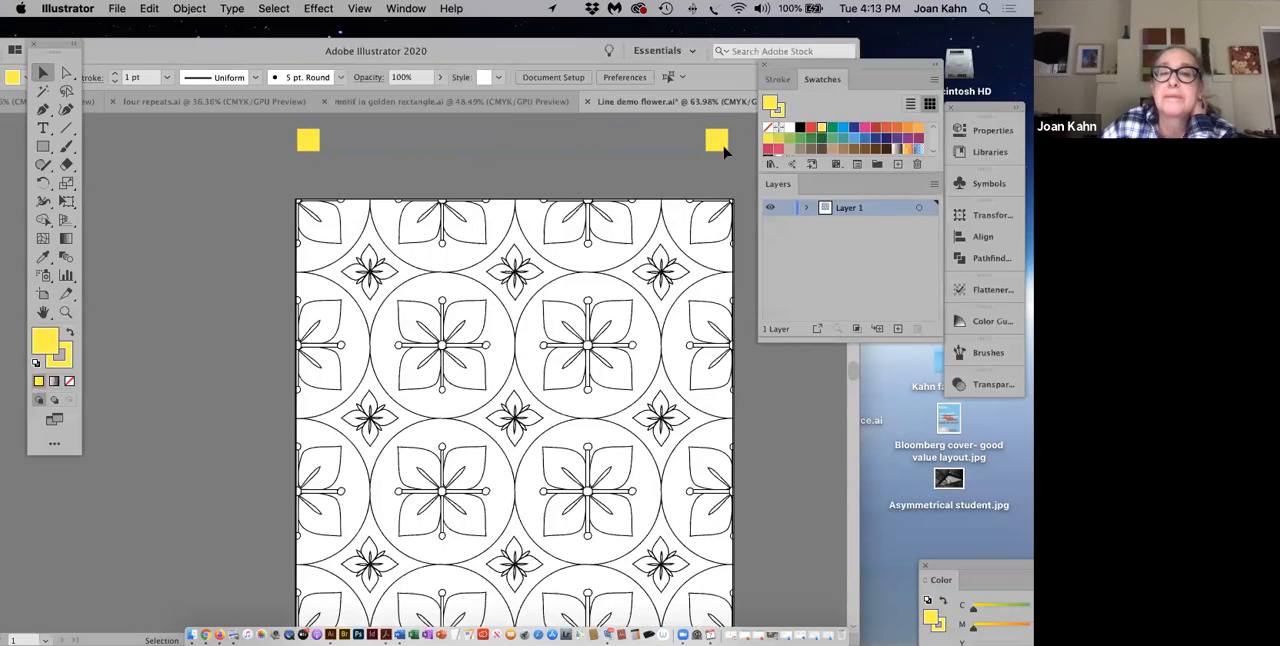
Step: Fill the square above the pattern's upper-right corner with the purple swatch C=75 M=100 Y=0 K=0
{"action": "left_click", "coordinate": [720, 142]}
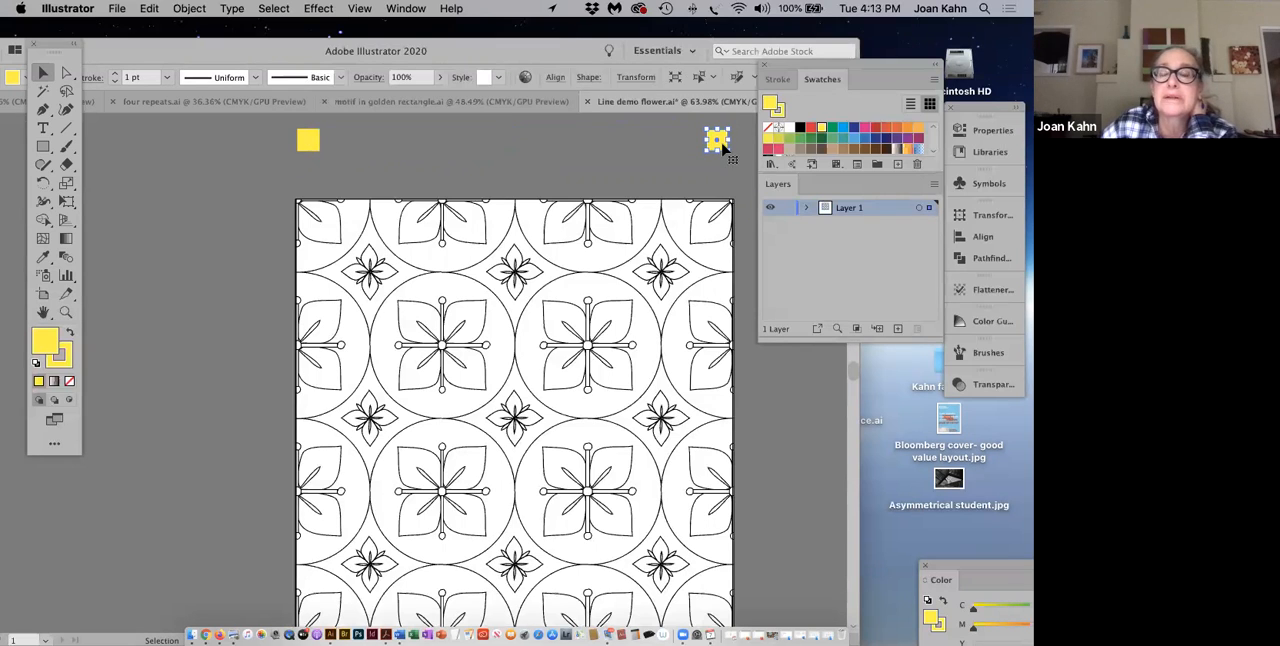
{"action": "left_click", "coordinate": [895, 141]}
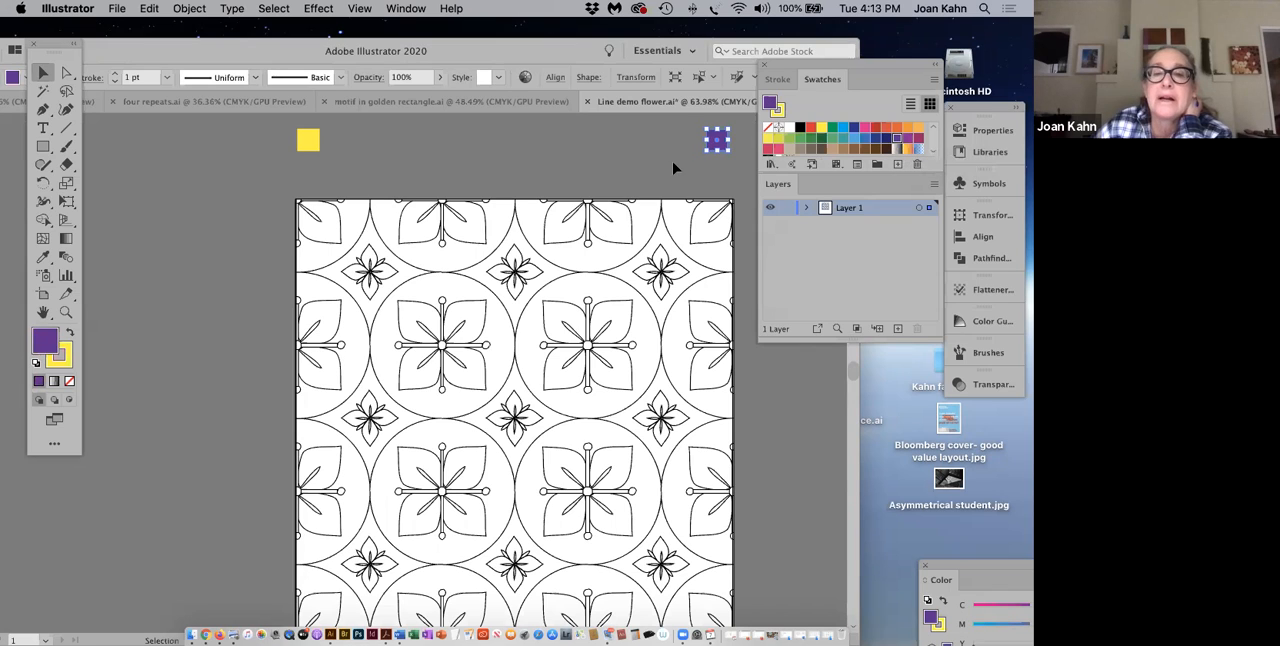
{"action": "left_click", "coordinate": [885, 139]}
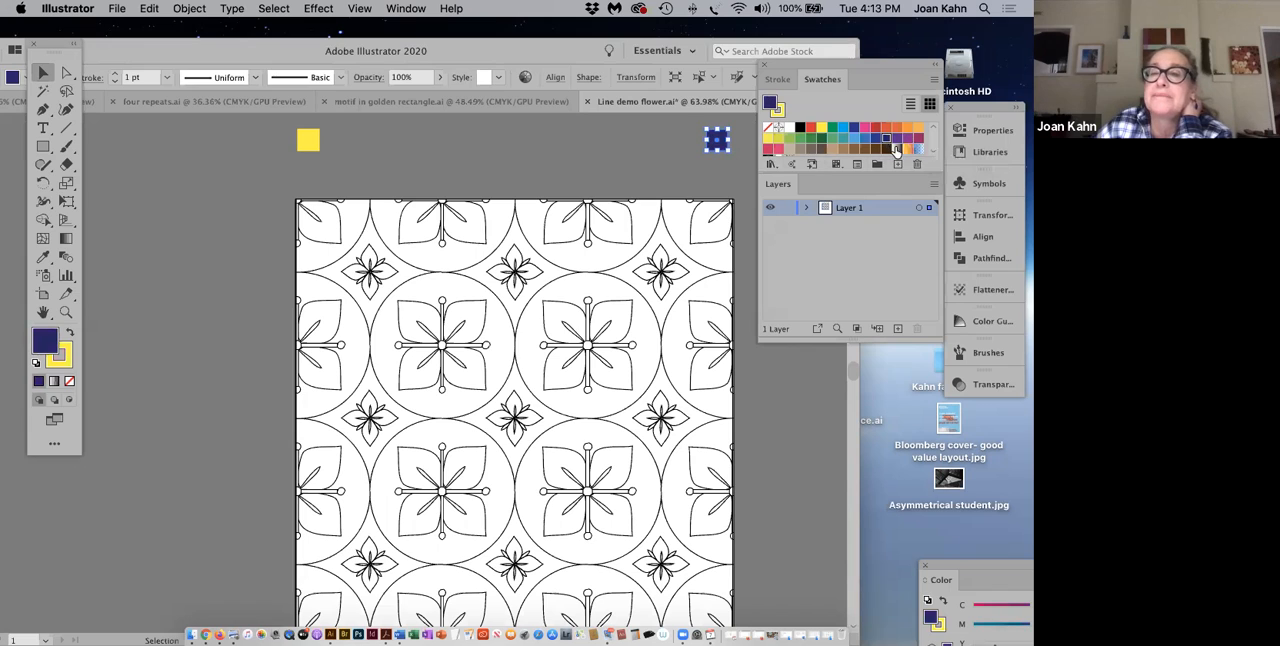
{"action": "left_click", "coordinate": [897, 141]}
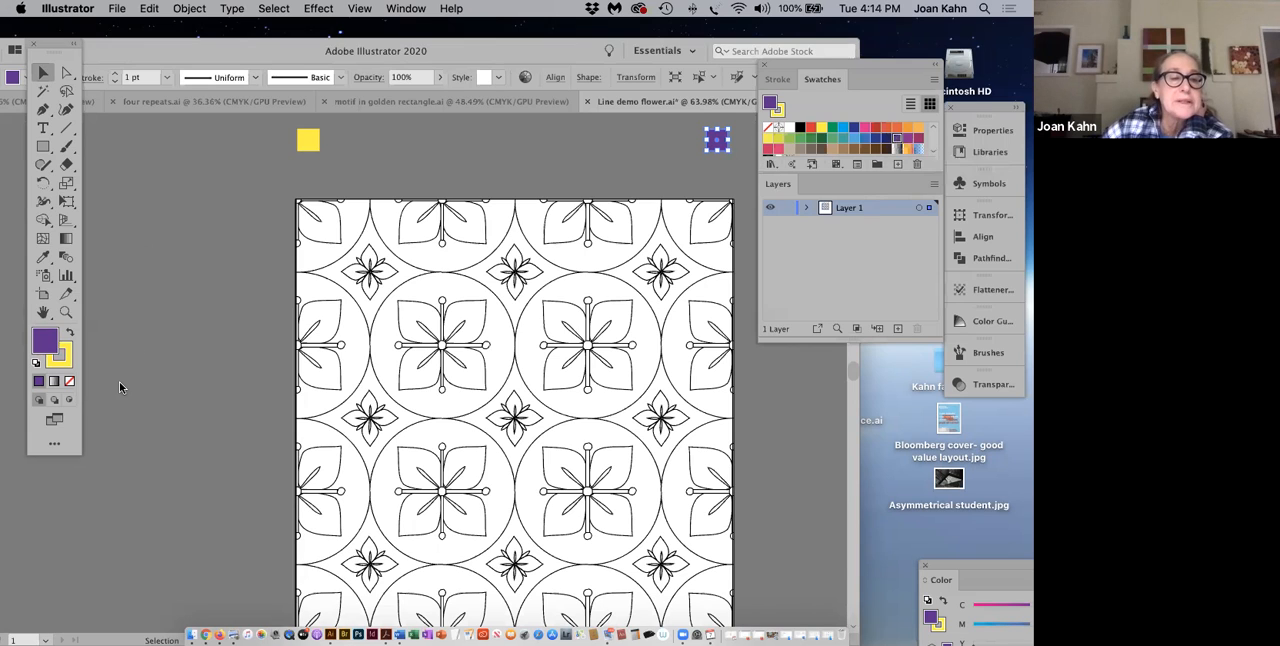
Step: Blend the yellow square into the purple square using 9 specified steps, and deselect the result
{"action": "double_click", "coordinate": [66, 257]}
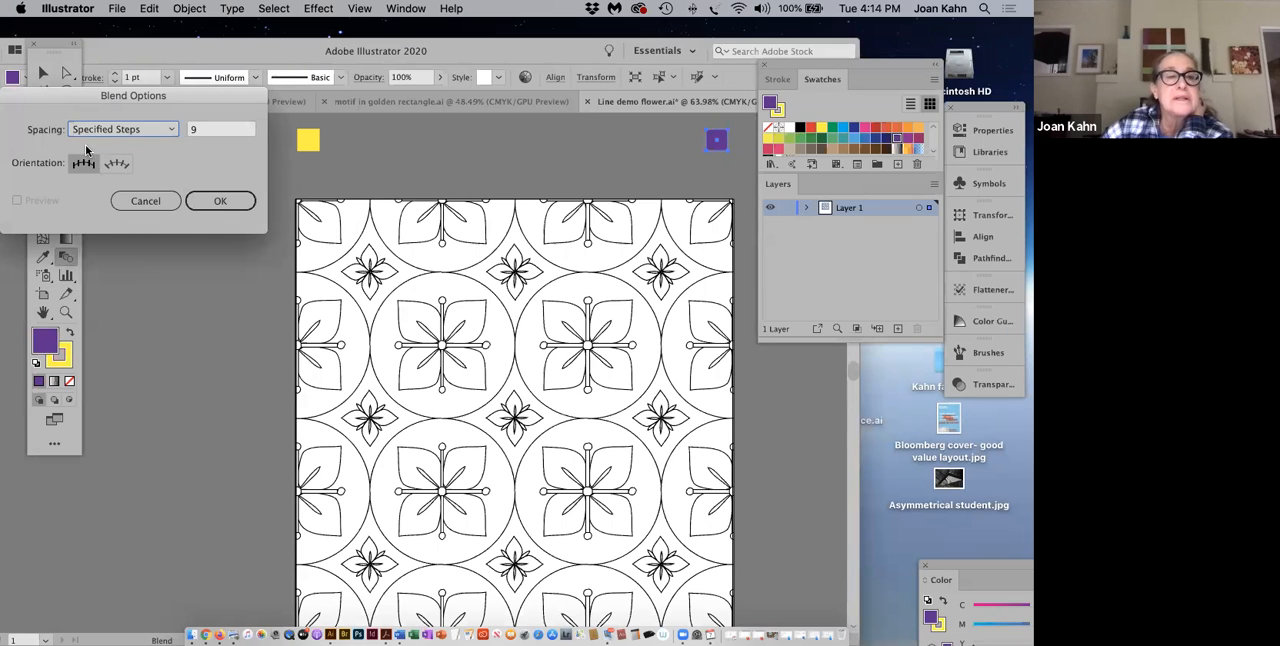
{"action": "left_click", "coordinate": [215, 201]}
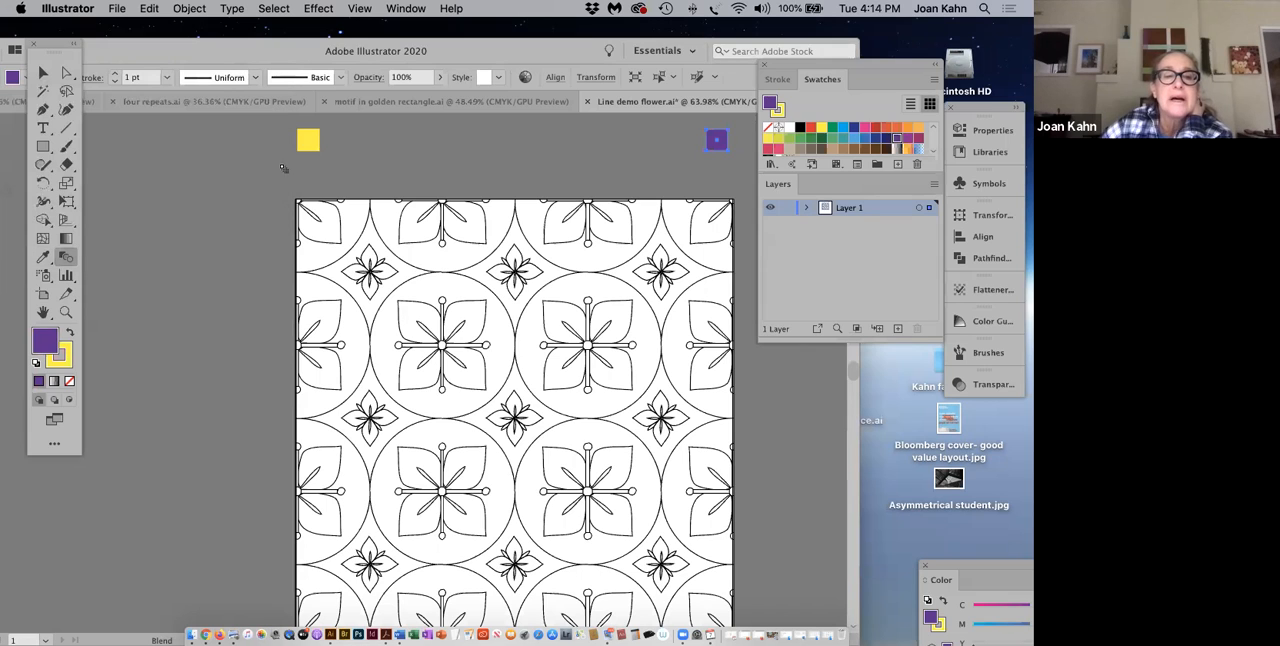
{"action": "left_click", "coordinate": [308, 145]}
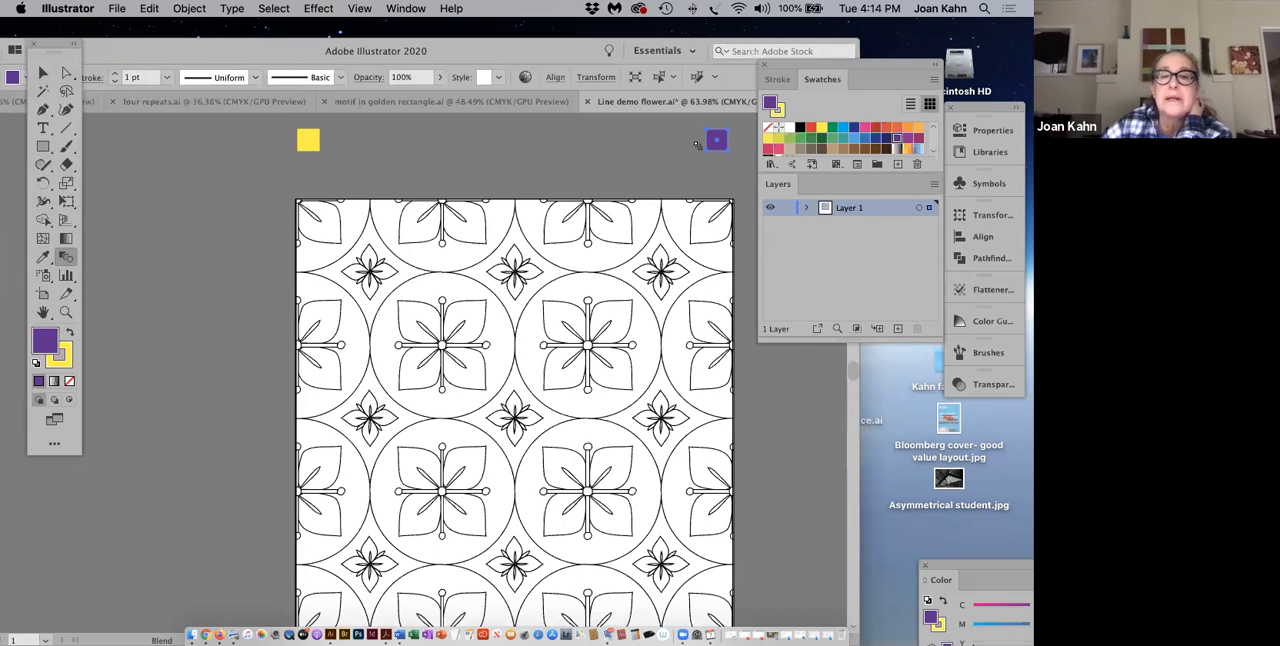
{"action": "left_click", "coordinate": [711, 146]}
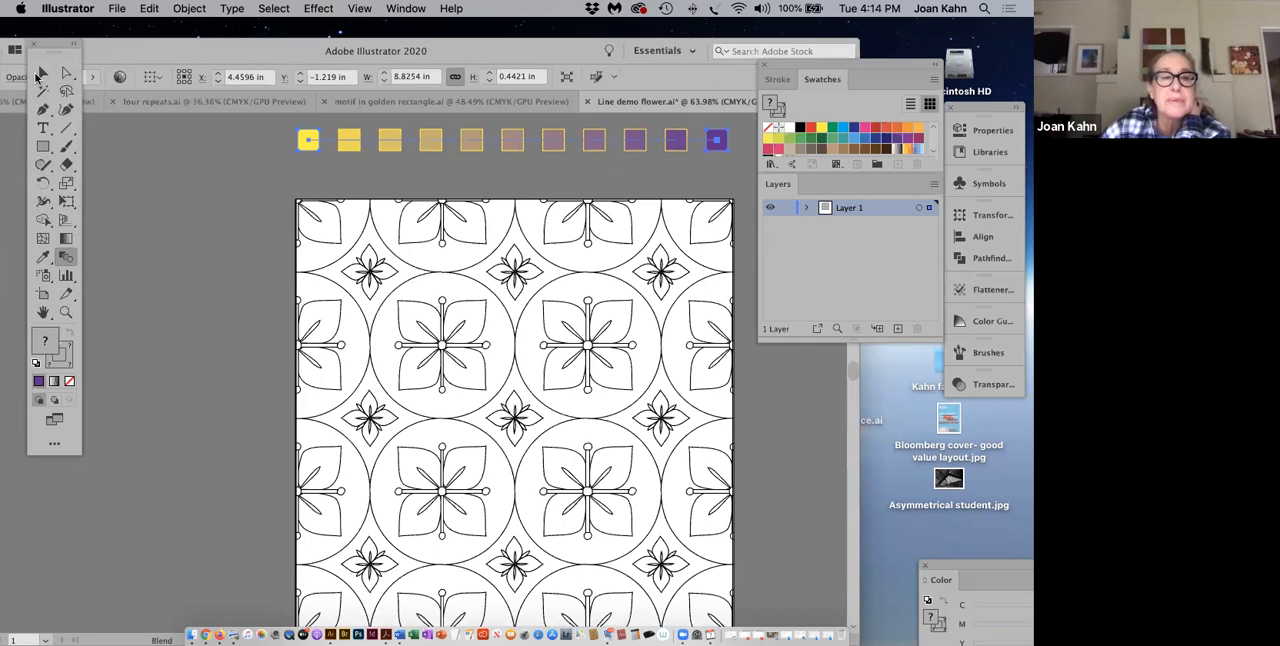
{"action": "left_click", "coordinate": [41, 74]}
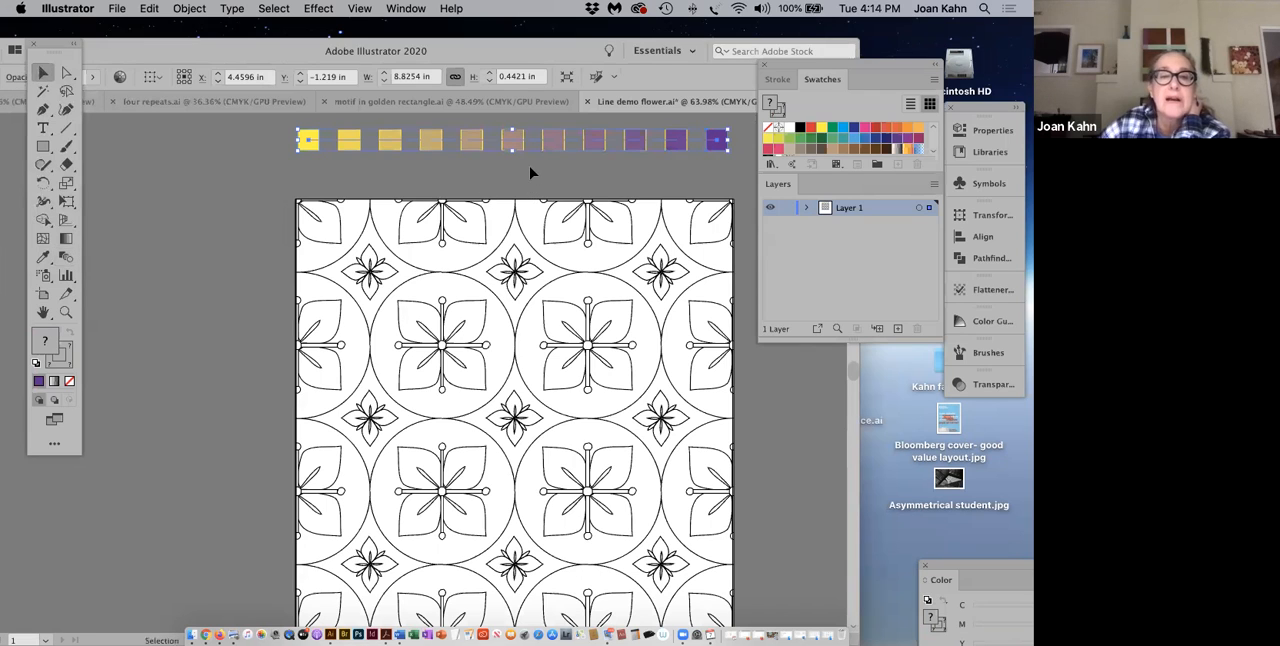
{"action": "left_click", "coordinate": [530, 172]}
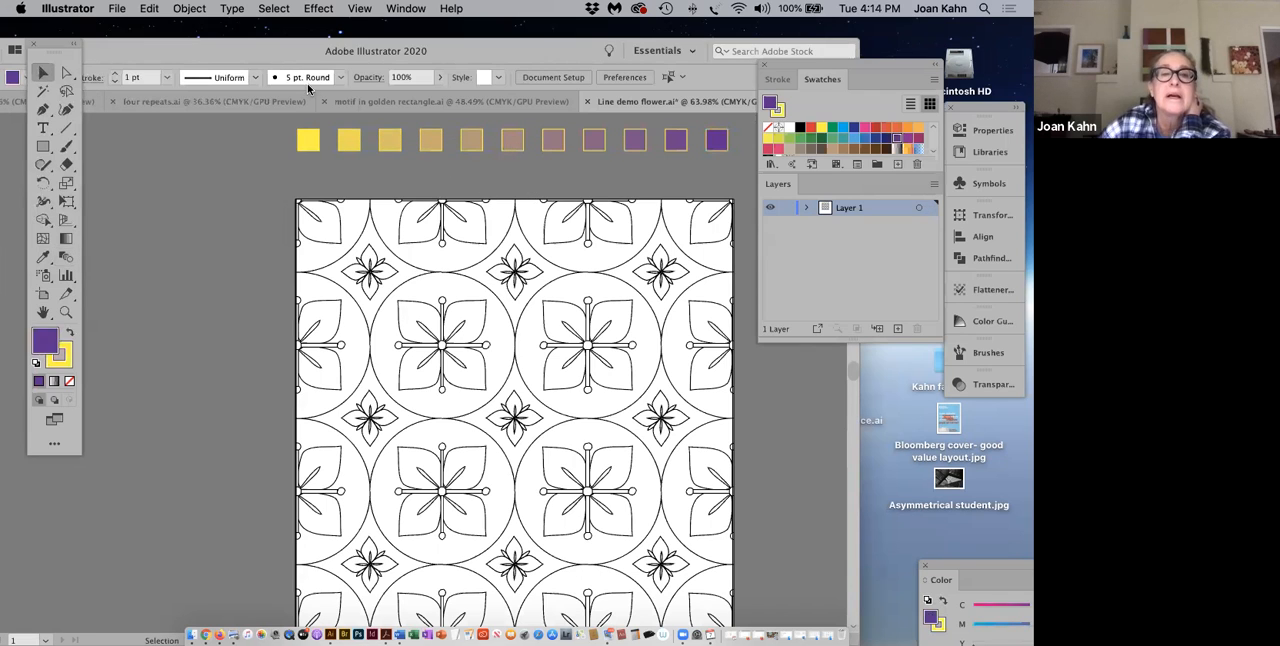
Step: Remove the stroke from the blended row of squares above the pattern
{"action": "left_click", "coordinate": [723, 147]}
{"action": "left_click", "coordinate": [723, 147]}
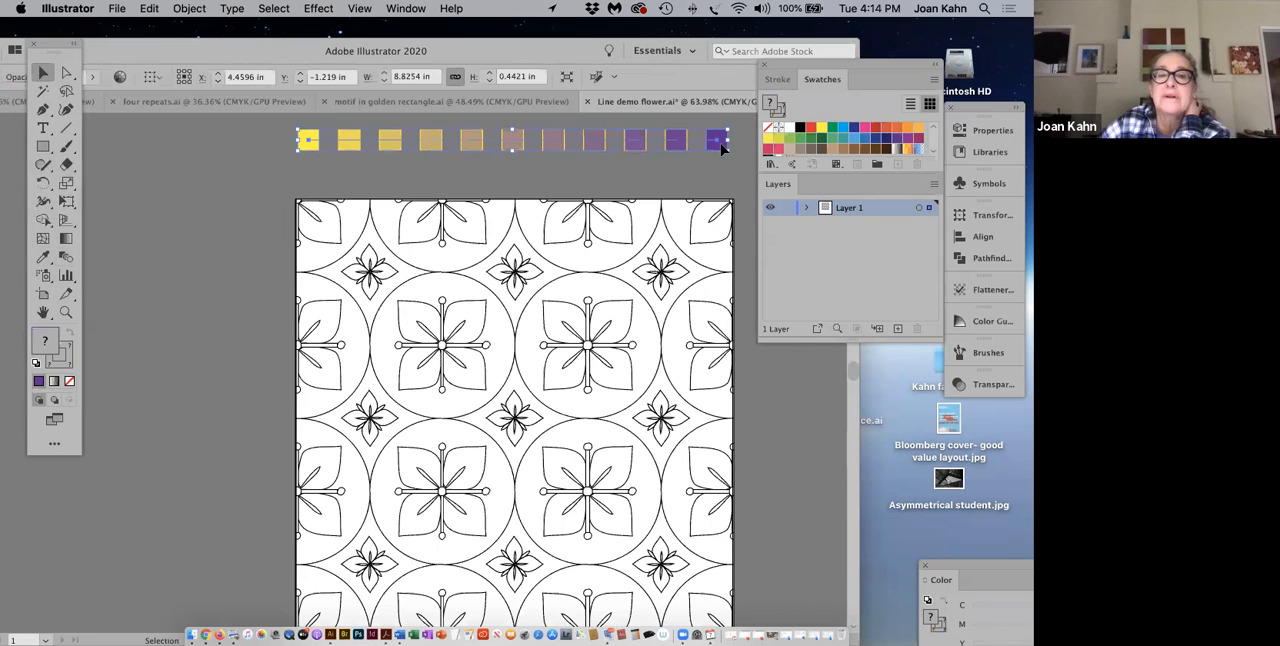
{"action": "left_click", "coordinate": [68, 382]}
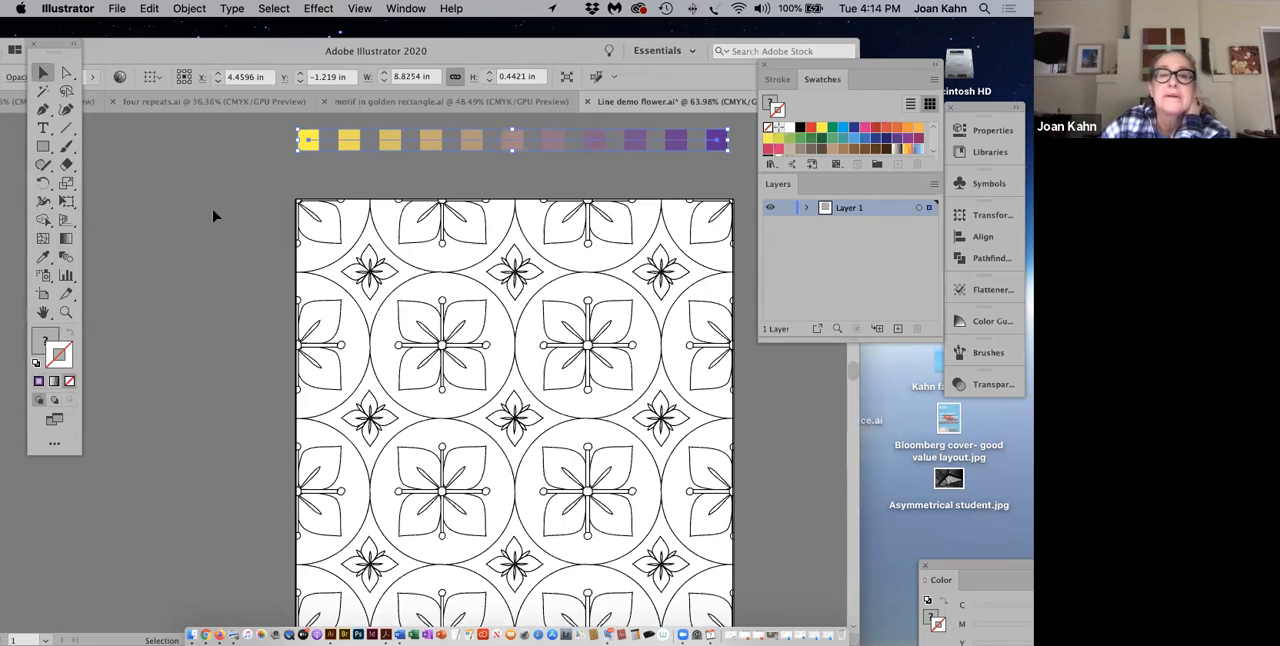
{"action": "left_click", "coordinate": [509, 151]}
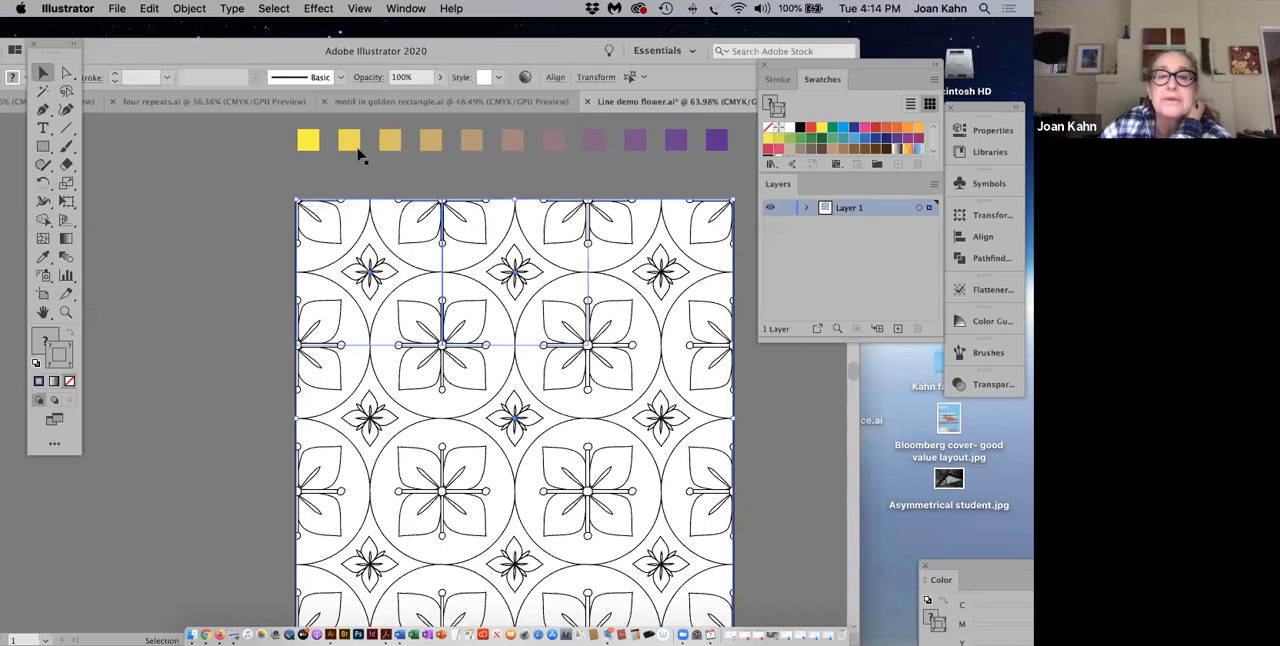
Step: Directly select the purple end square of the blend and dock the Color panel beside Stroke and Swatches
{"action": "left_click", "coordinate": [66, 73]}
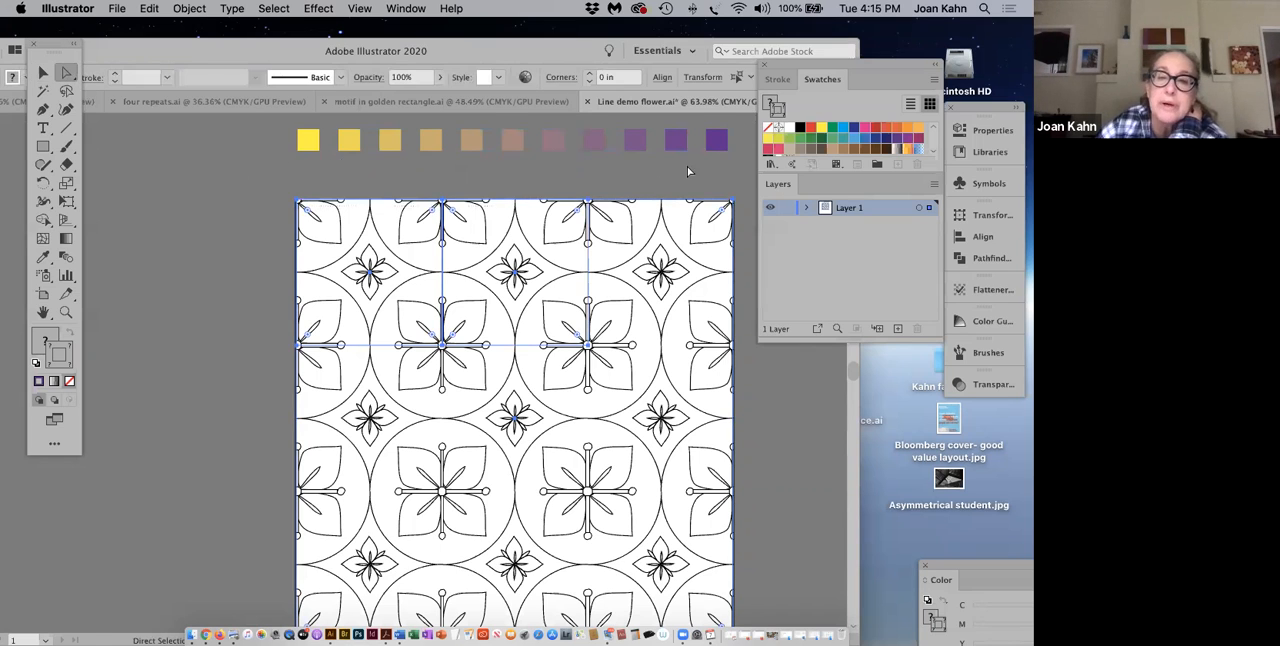
{"action": "left_click", "coordinate": [716, 148]}
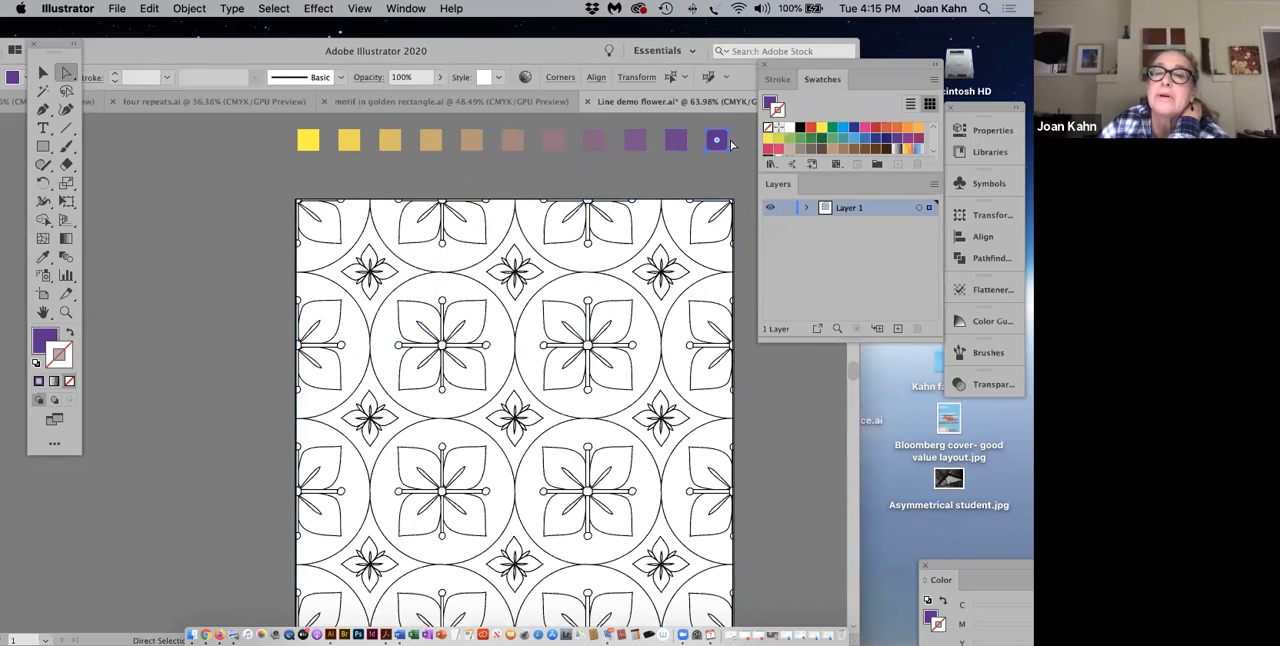
{"action": "left_click", "coordinate": [779, 81]}
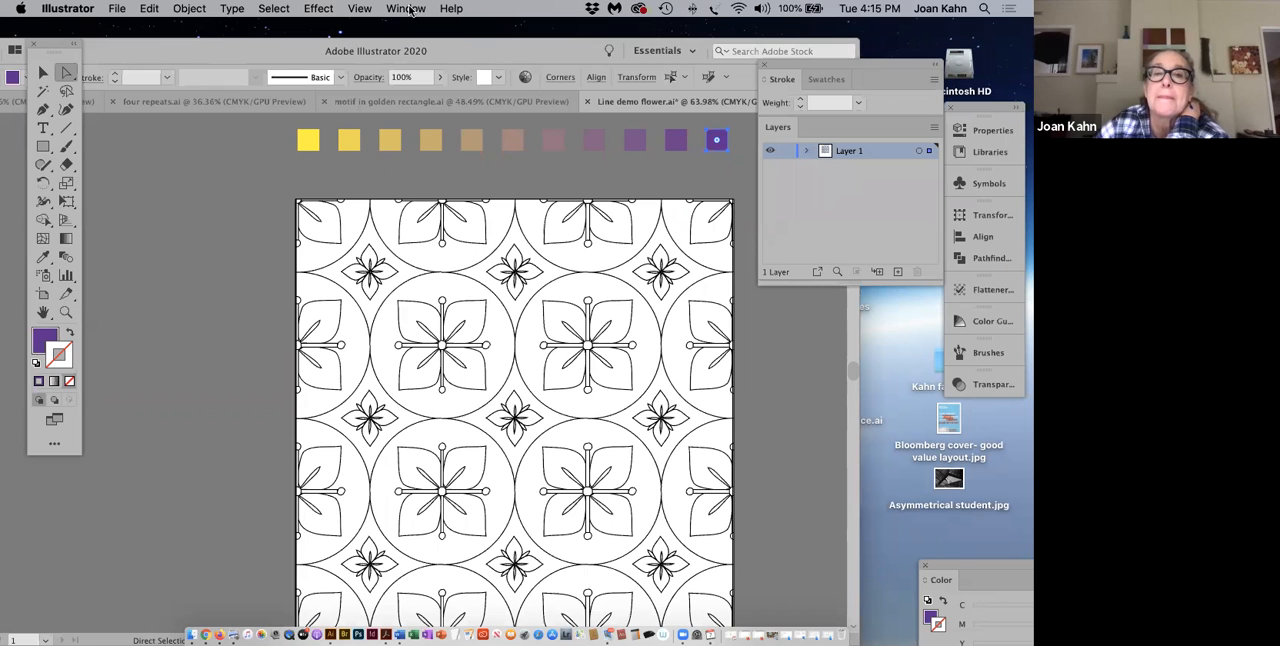
{"action": "left_click", "coordinate": [410, 10]}
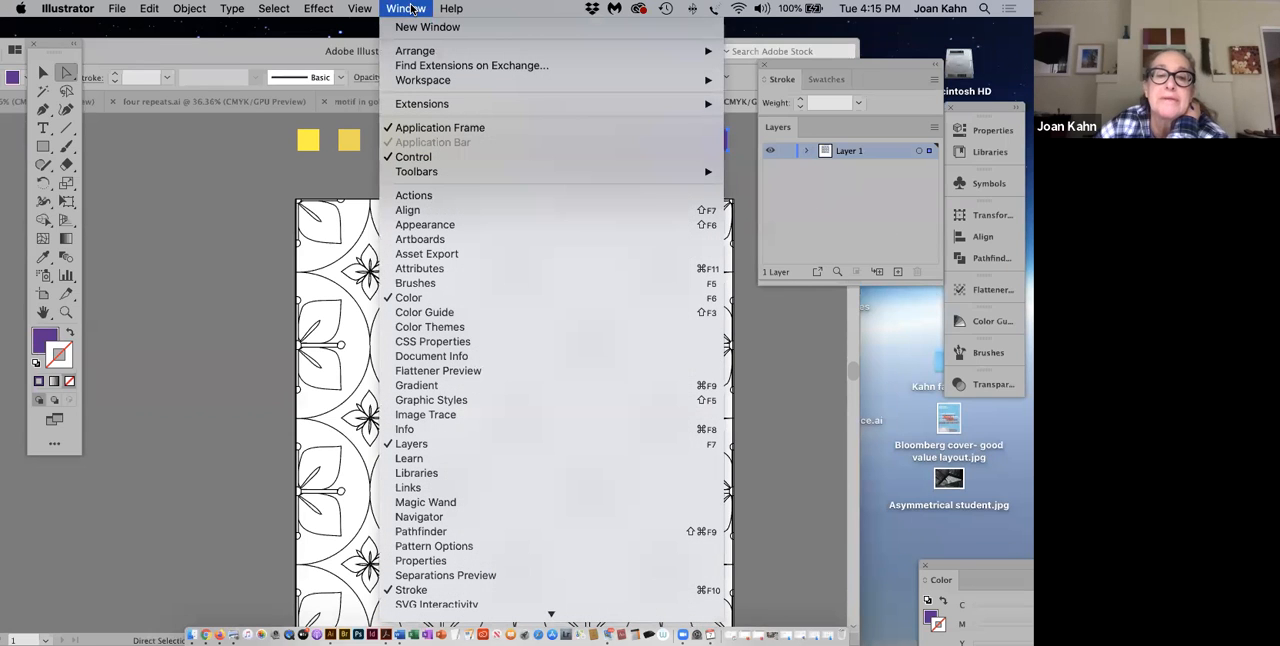
{"action": "left_click", "coordinate": [417, 297]}
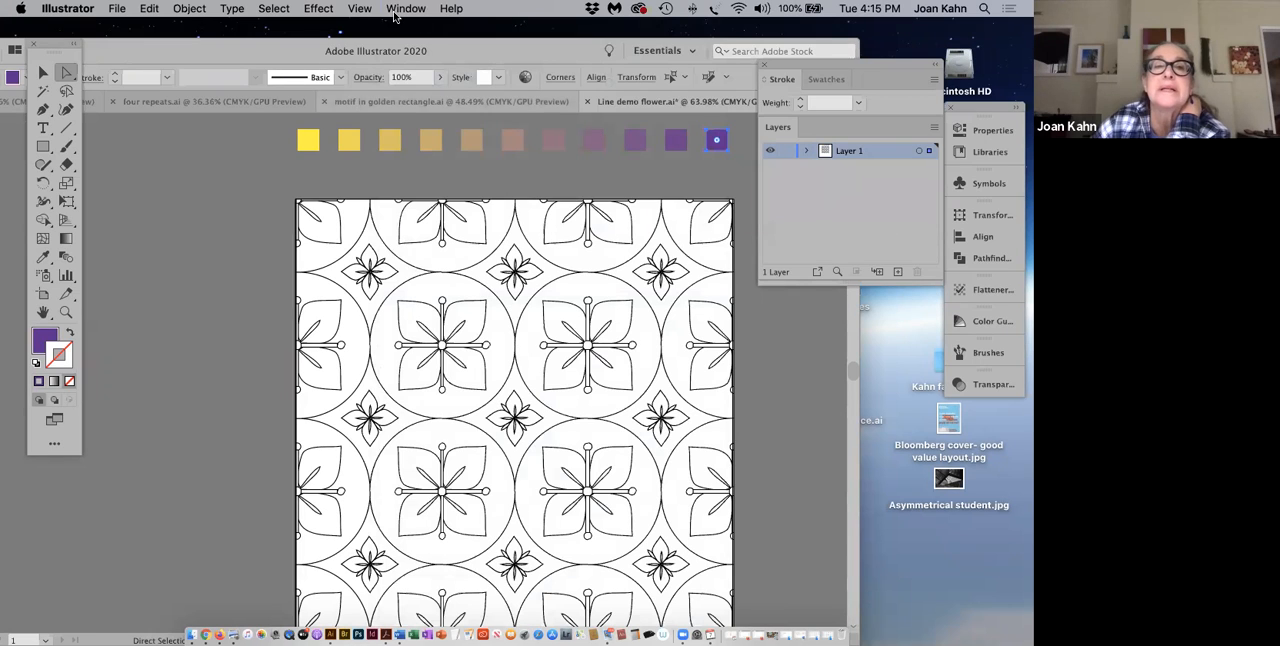
{"action": "left_click", "coordinate": [407, 9]}
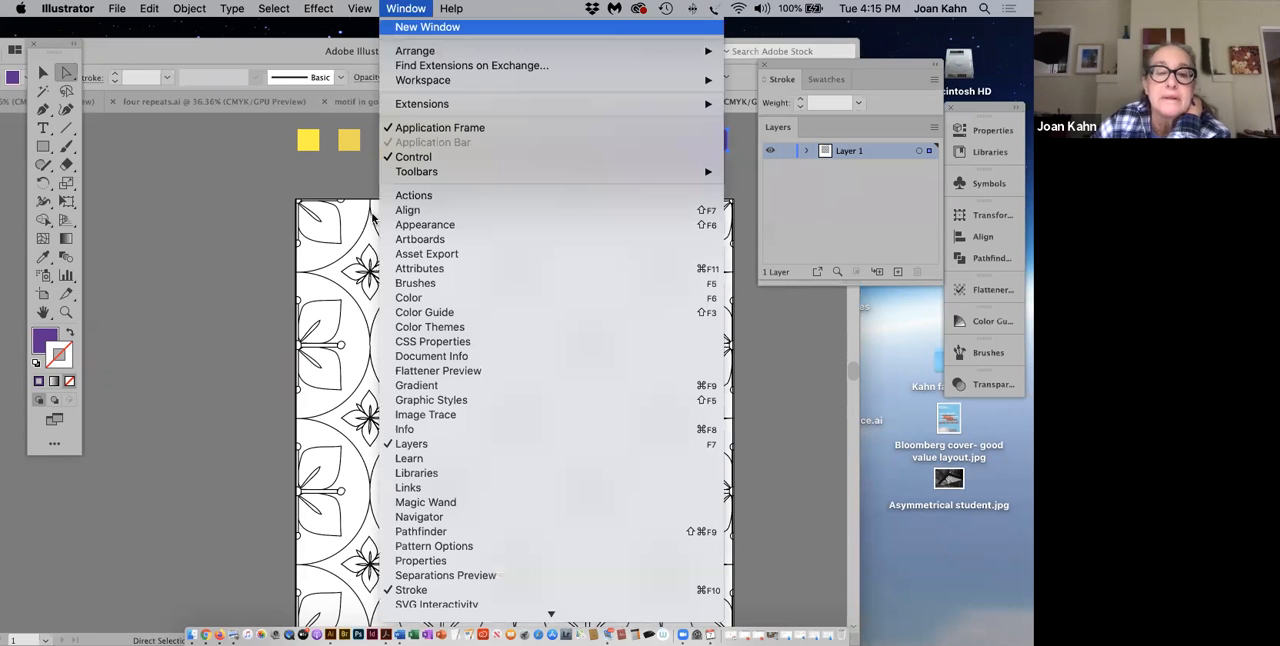
{"action": "left_click", "coordinate": [407, 298]}
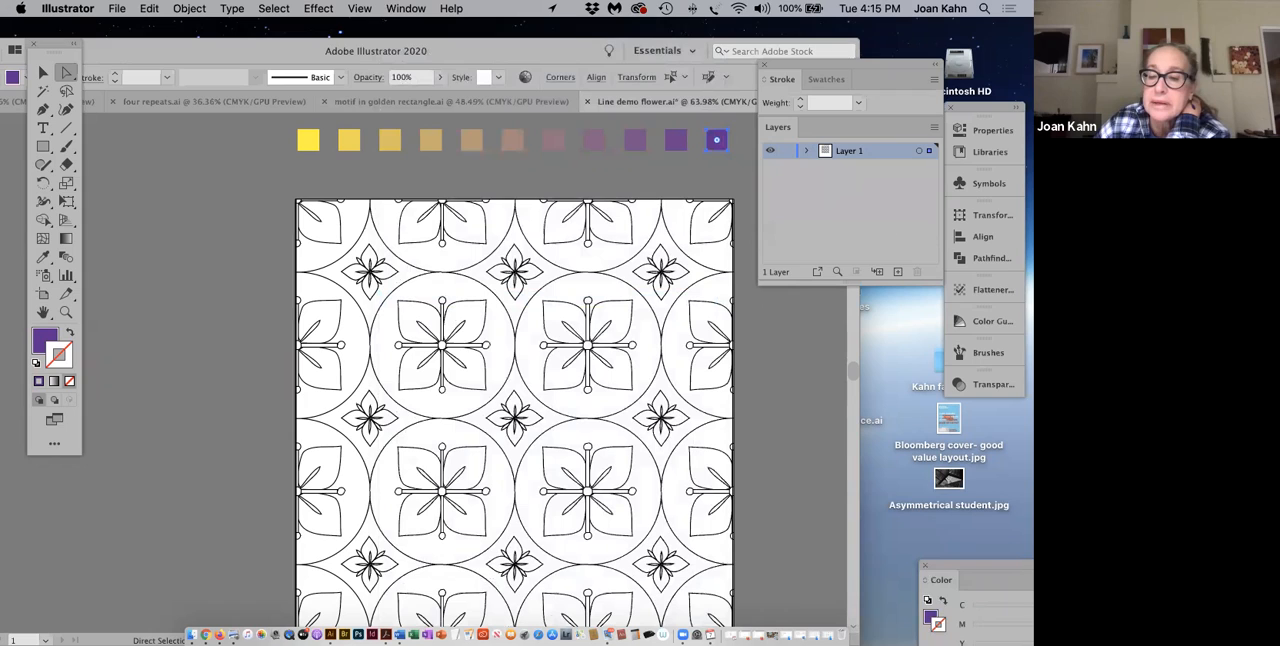
{"action": "left_click_drag", "start_coordinate": [975, 564], "coordinate": [868, 406]}
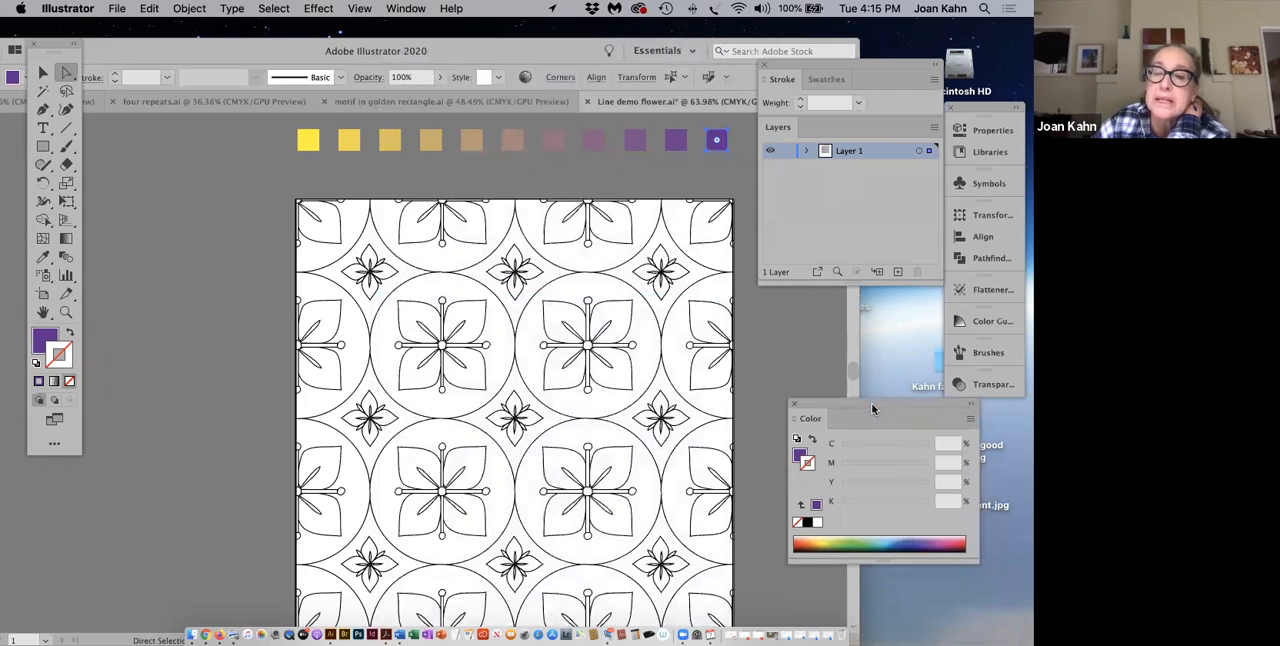
{"action": "left_click_drag", "start_coordinate": [870, 272], "coordinate": [884, 92]}
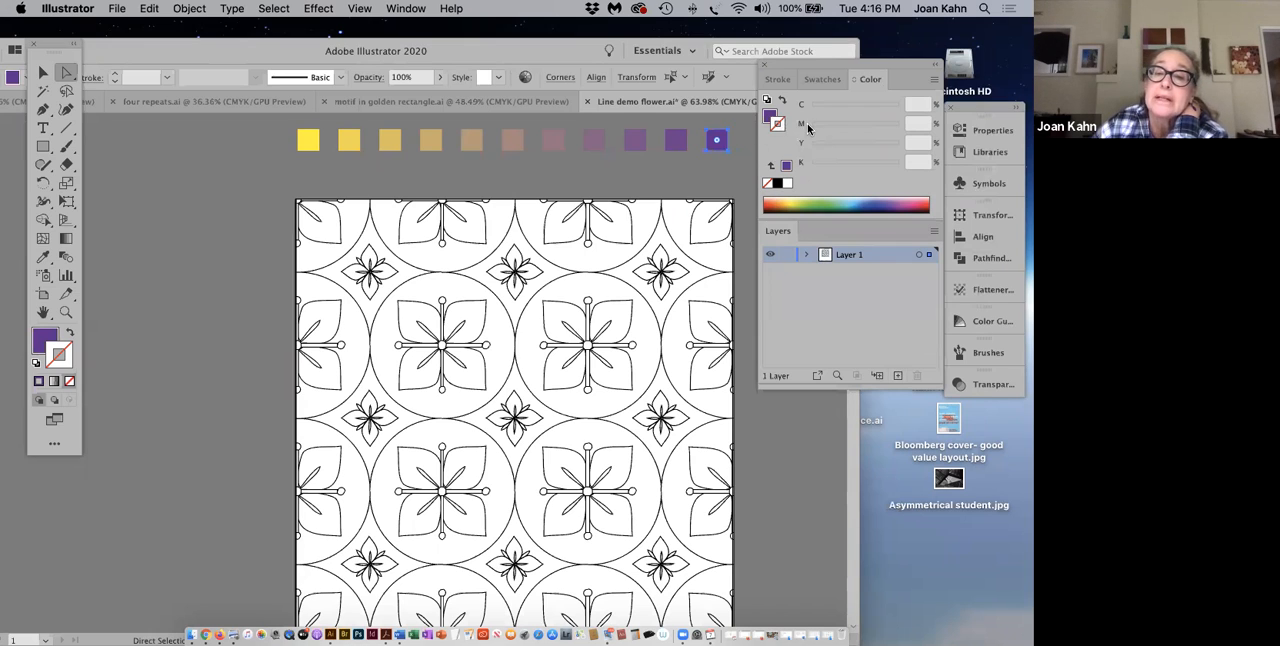
Step: Set the purple end square's fill to 82% magenta and deselect it
{"action": "left_click", "coordinate": [770, 116]}
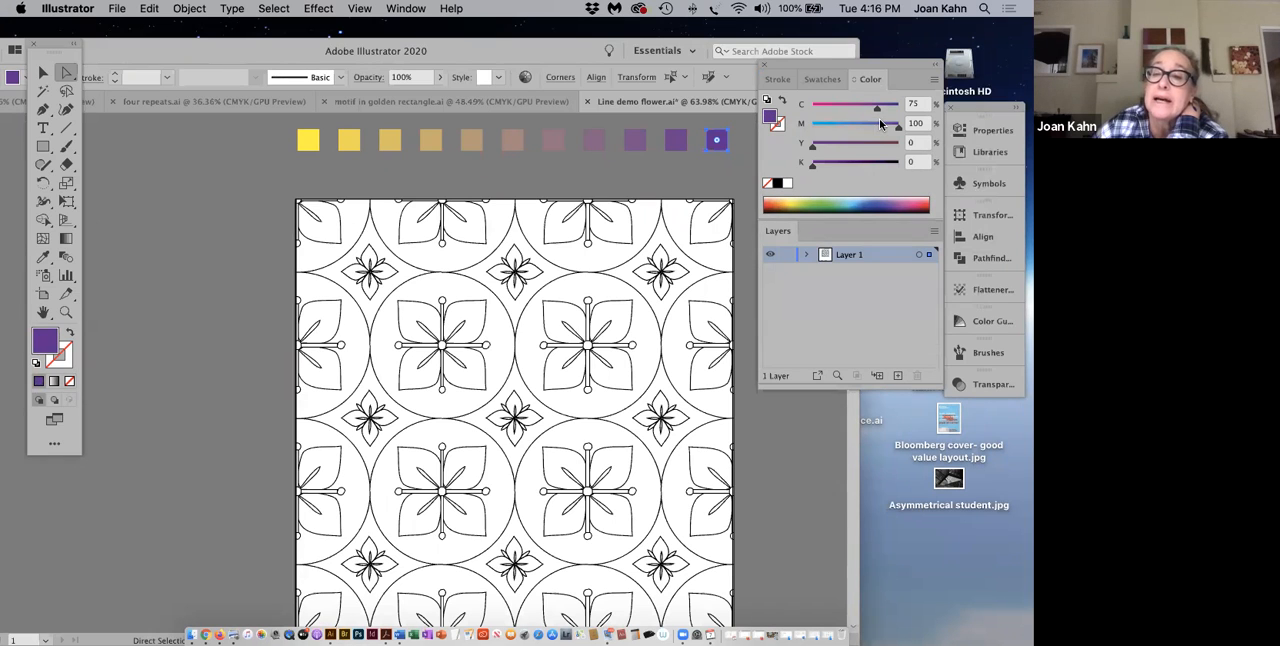
{"action": "left_click_drag", "start_coordinate": [896, 132], "coordinate": [884, 131]}
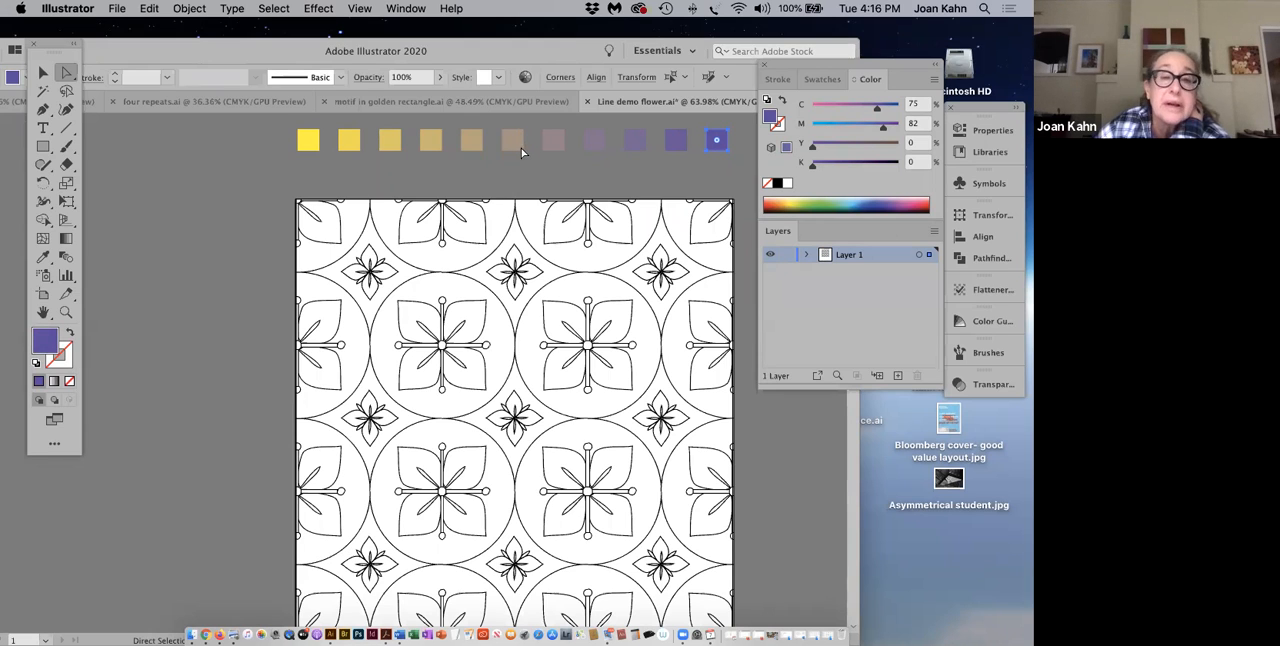
{"action": "left_click", "coordinate": [573, 176]}
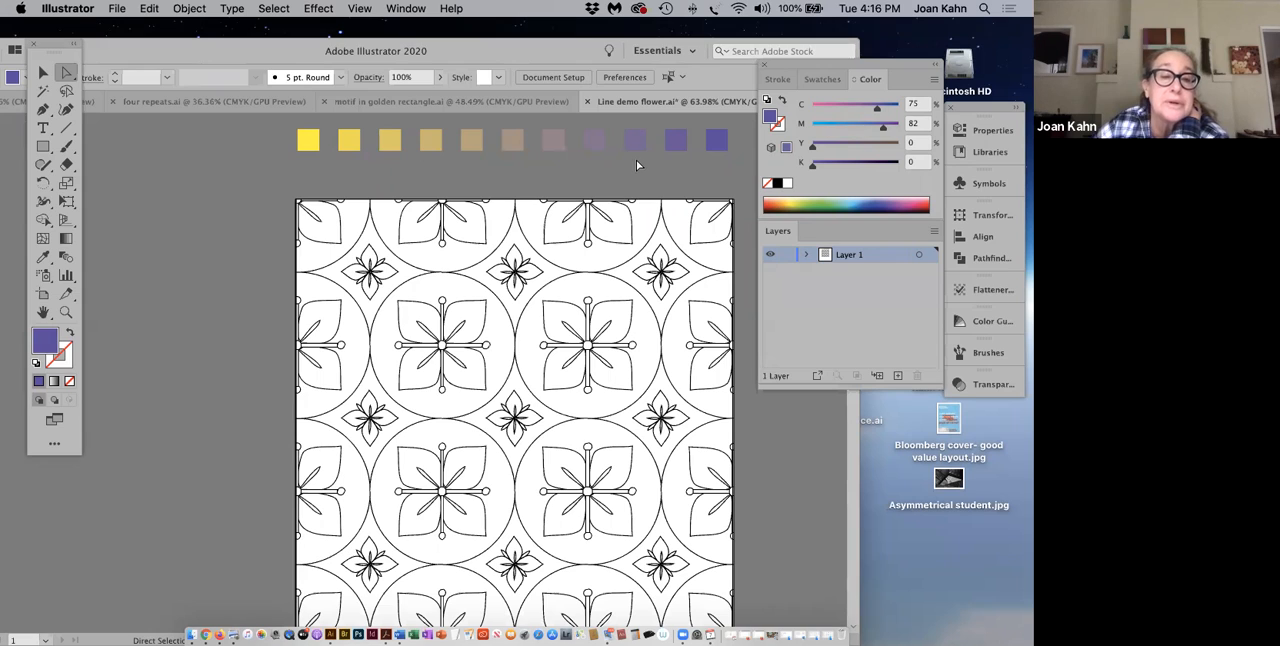
Step: Expand the blended row into separate square objects
{"action": "left_click", "coordinate": [43, 146]}
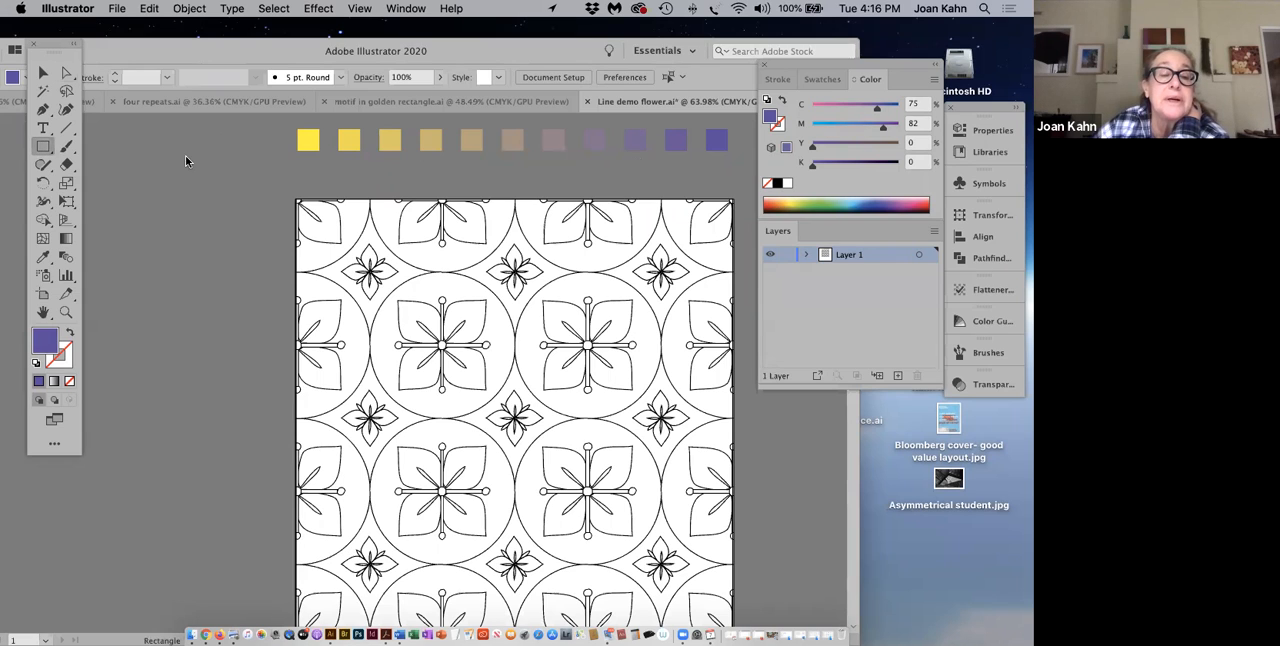
{"action": "left_click", "coordinate": [43, 73]}
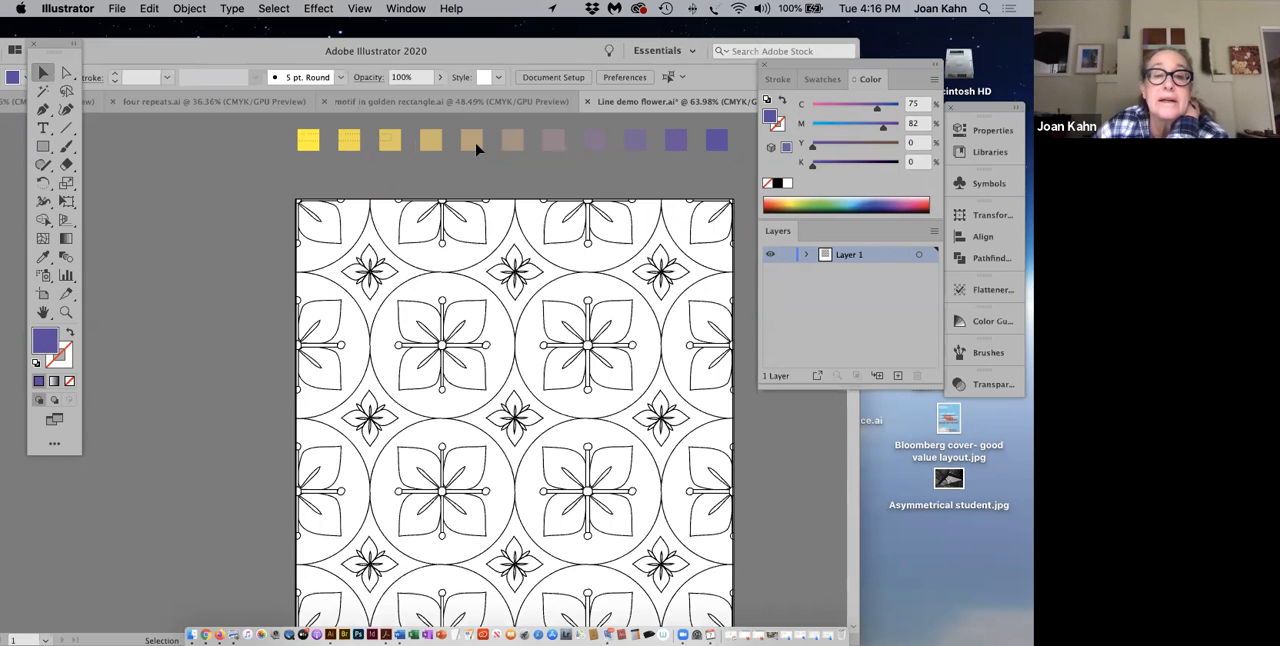
{"action": "left_click", "coordinate": [709, 144]}
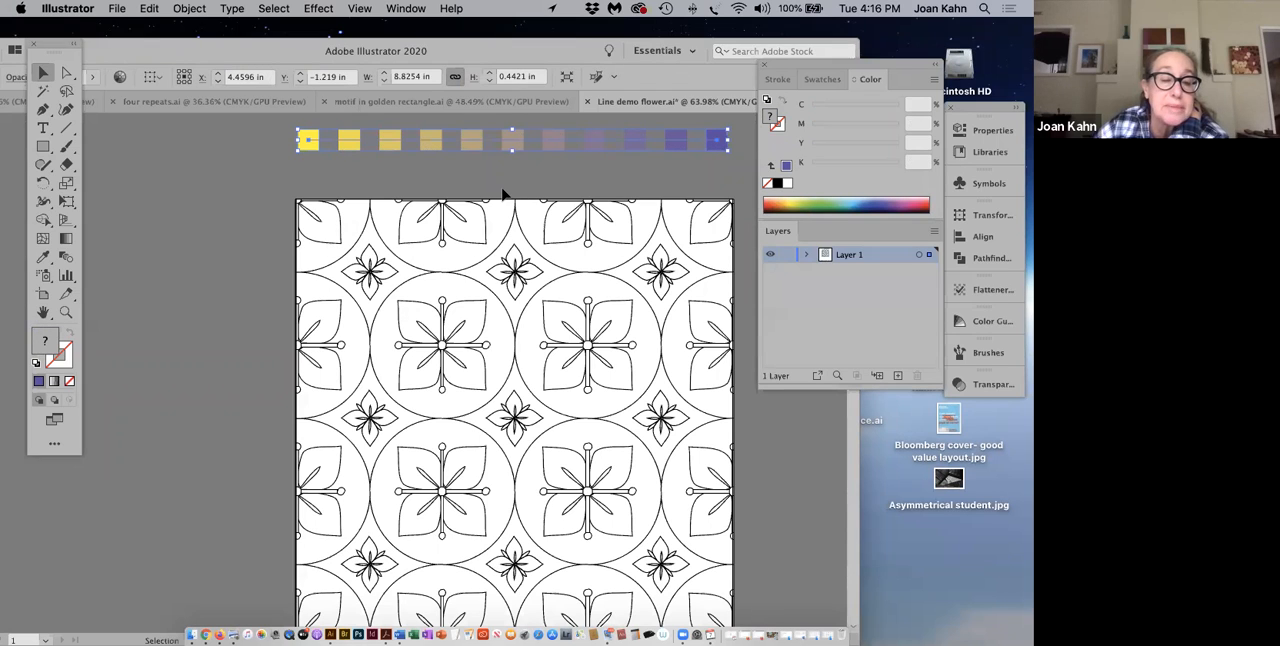
{"action": "left_click", "coordinate": [189, 9]}
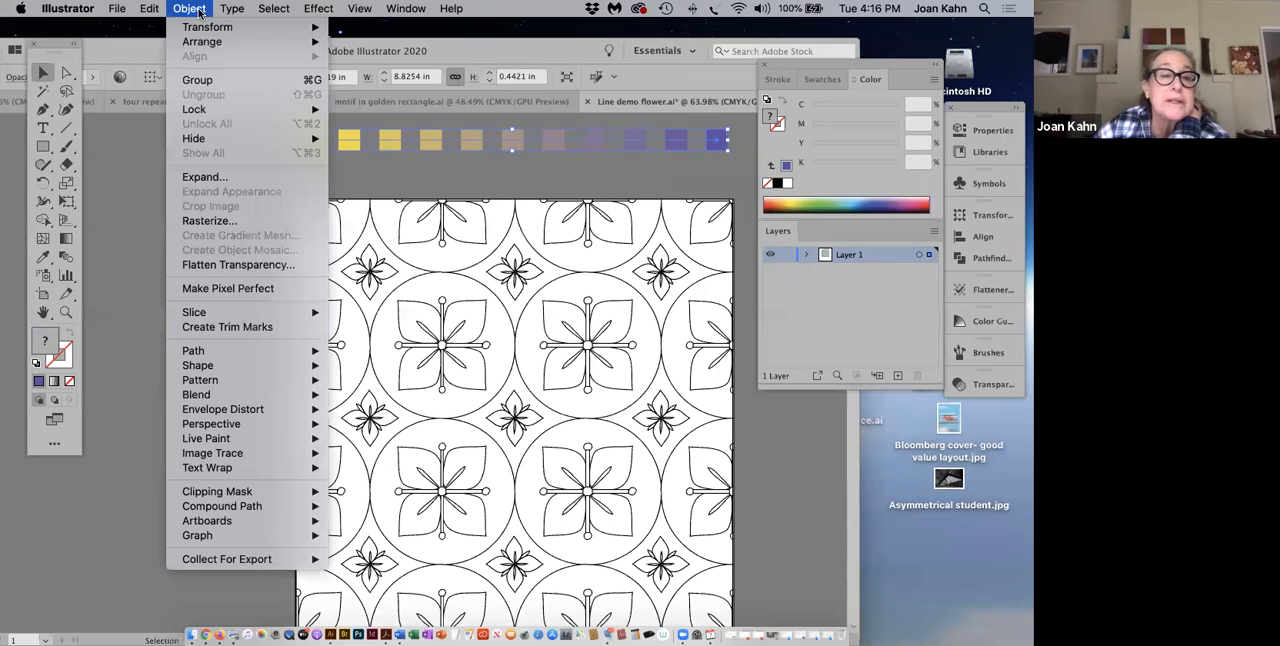
{"action": "left_click", "coordinate": [197, 176]}
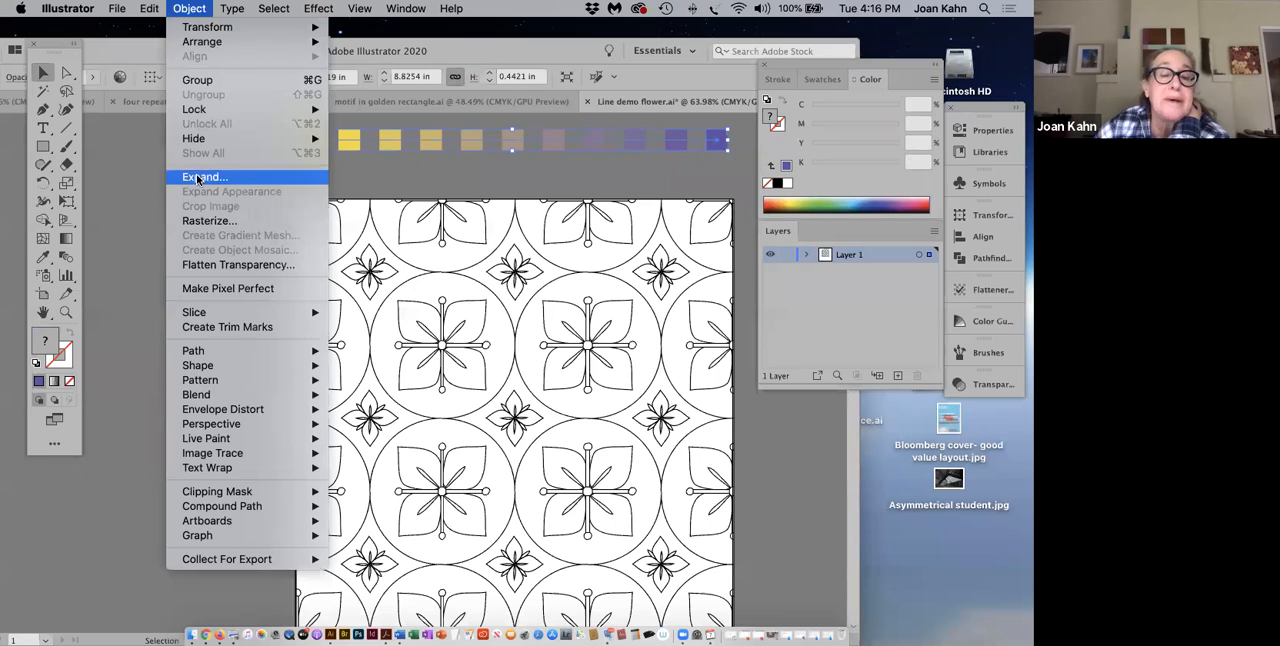
{"action": "left_click", "coordinate": [125, 313]}
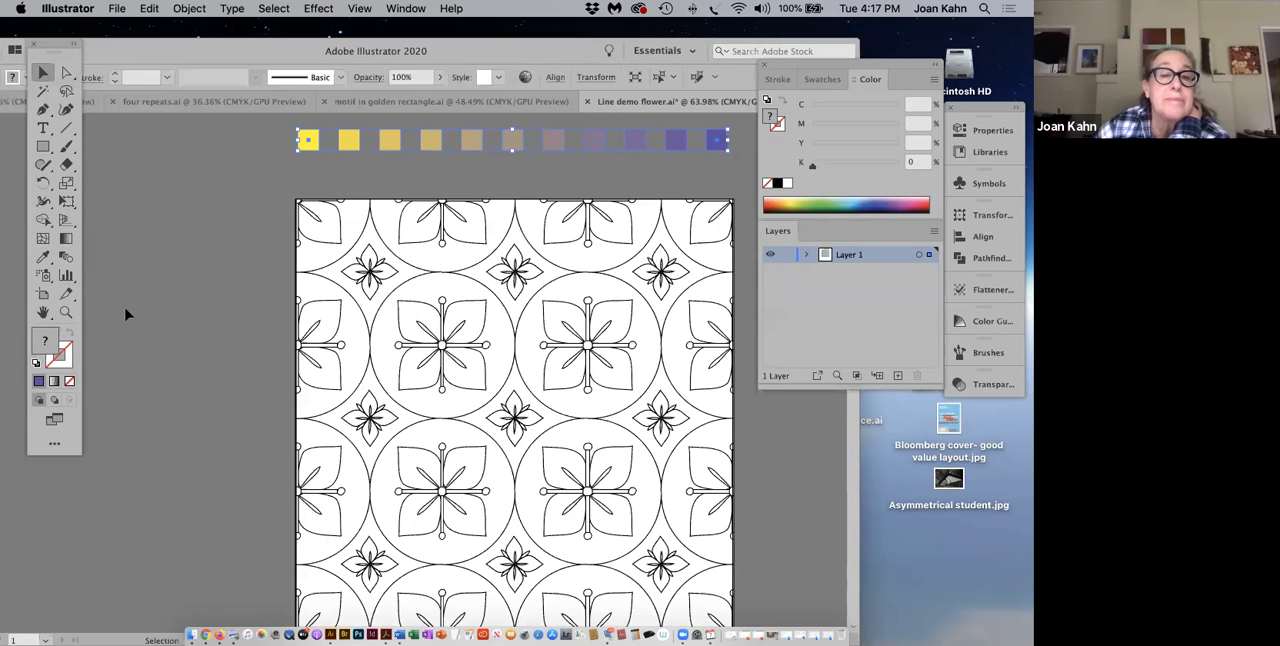
Step: Ungroup the expanded row of squares and deselect it
{"action": "left_click", "coordinate": [189, 9]}
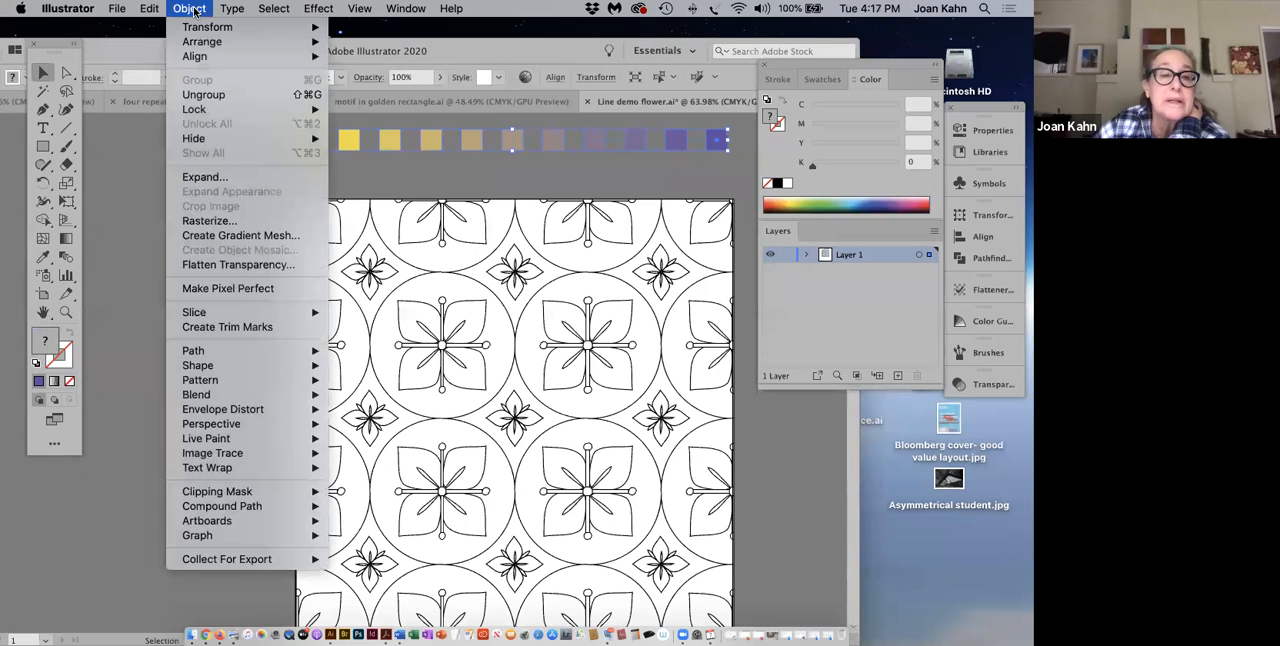
{"action": "left_click", "coordinate": [196, 95]}
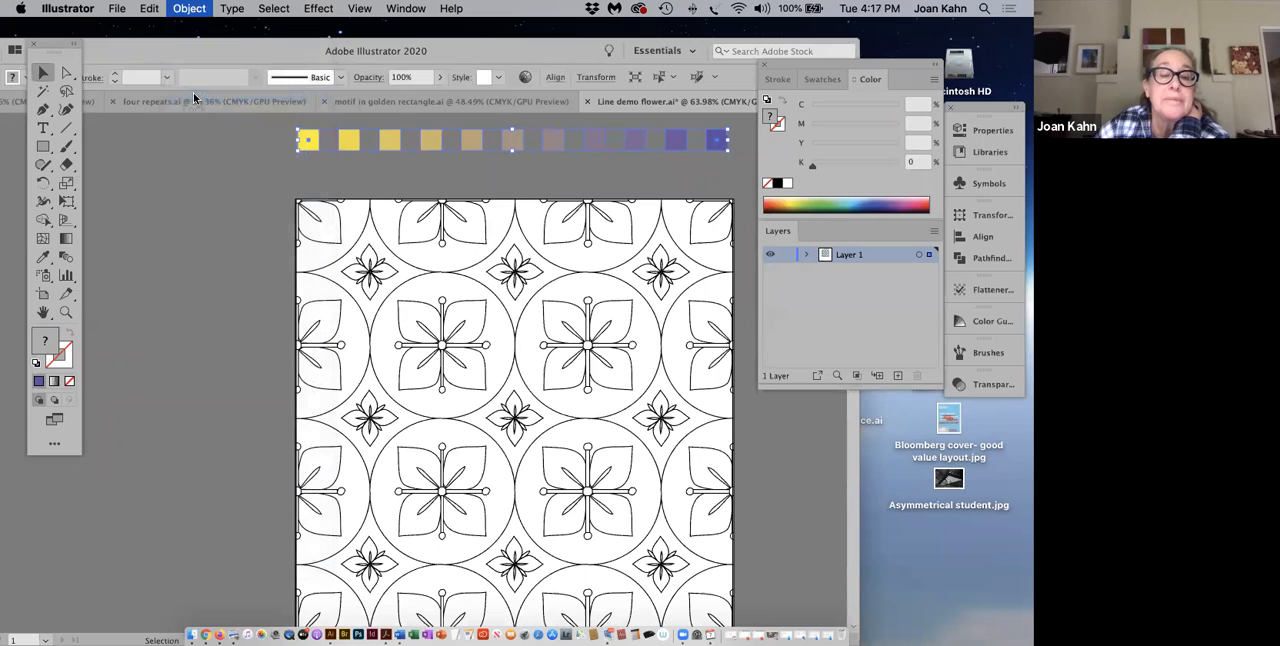
{"action": "left_click", "coordinate": [393, 188]}
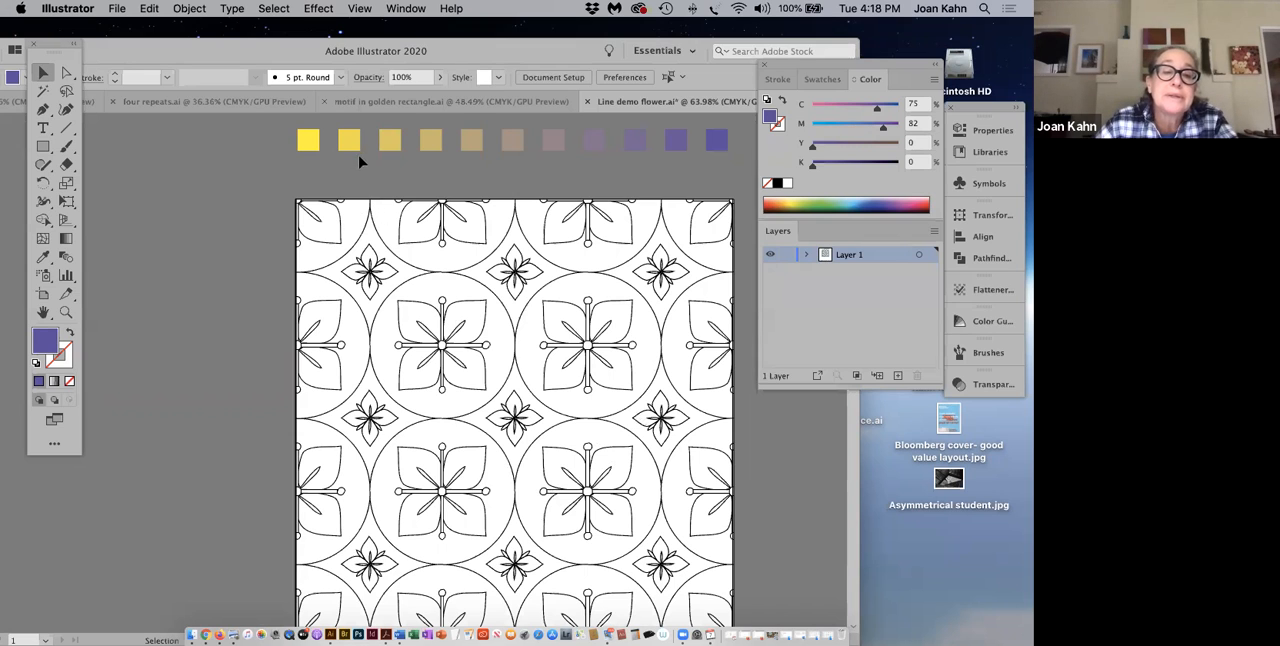
Step: Move the whole row of squares farther above the pattern and deselect it
{"action": "scroll", "coordinate": [391, 207], "scroll_direction": "up", "scroll_amount": 5}
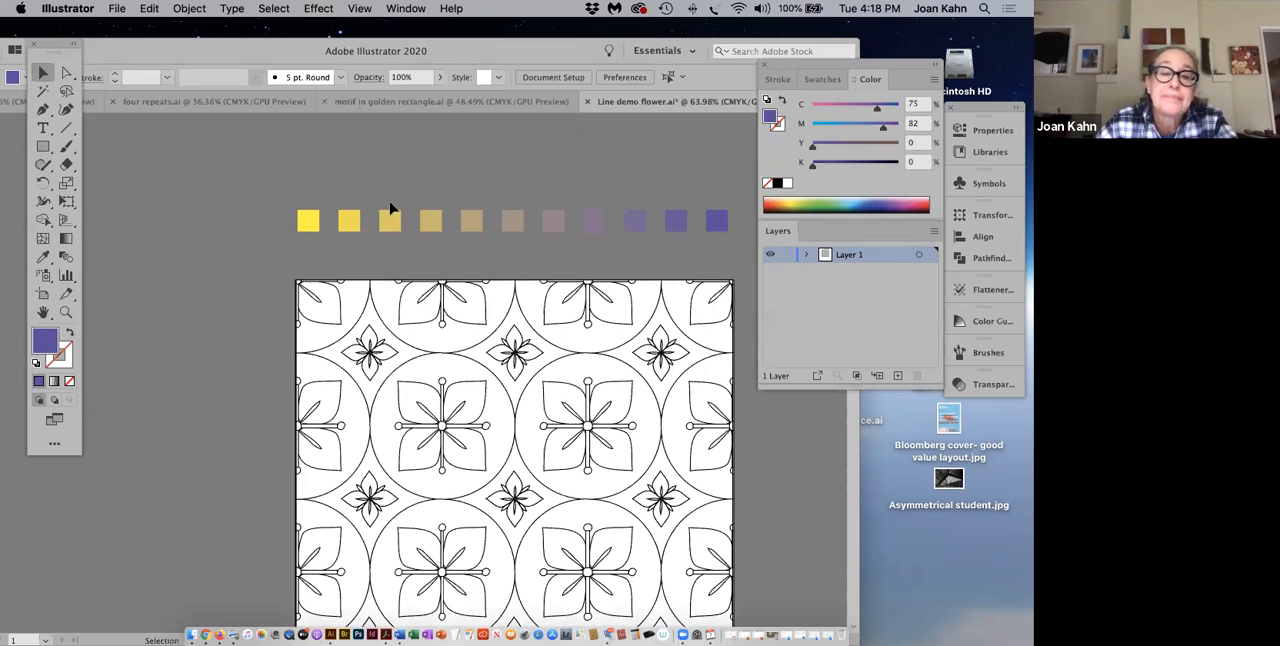
{"action": "left_click", "coordinate": [723, 226]}
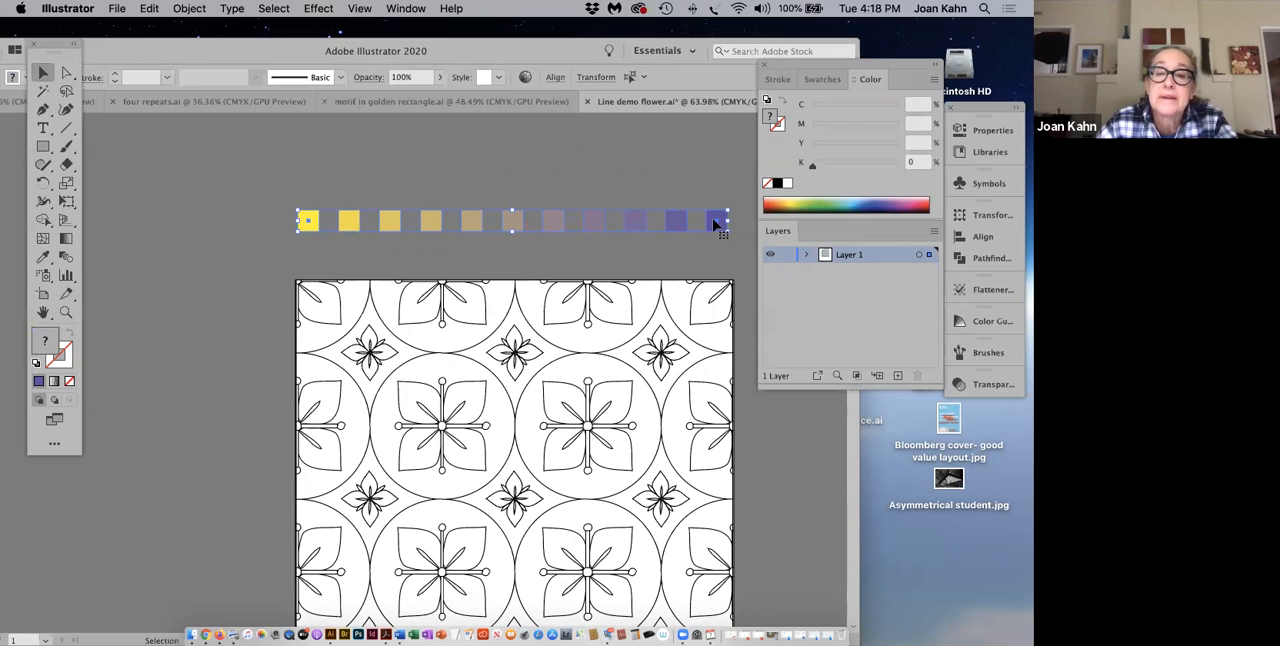
{"action": "left_click_drag", "start_coordinate": [716, 224], "coordinate": [712, 176]}
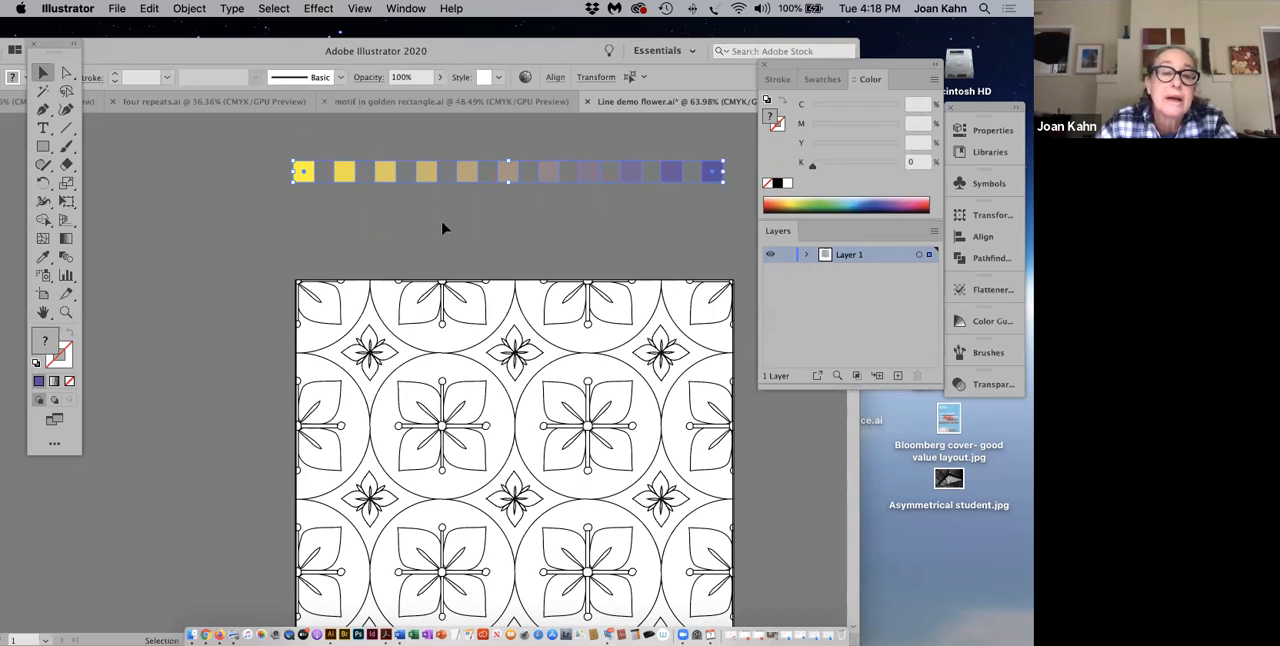
{"action": "left_click", "coordinate": [350, 210]}
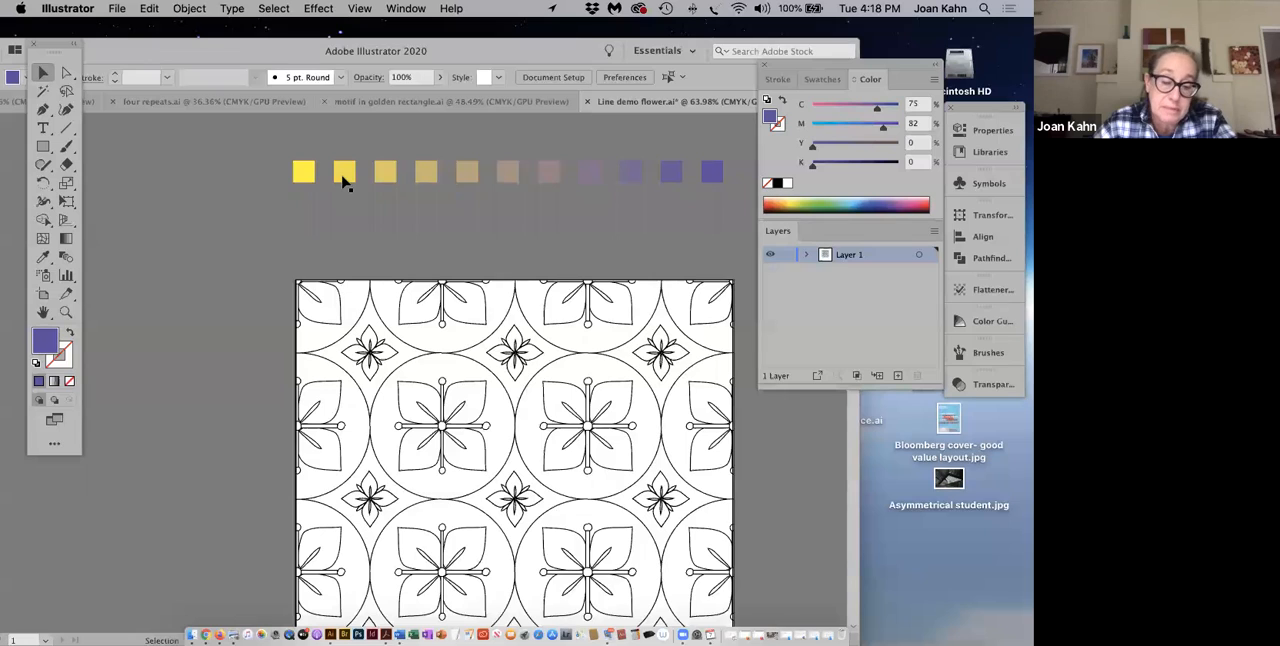
Step: Copy the light yellow, tan, mauve and two purple squares into an evenly spaced second row between the blended row and the pattern
{"action": "left_click_drag", "start_coordinate": [342, 181], "coordinate": [335, 221]}
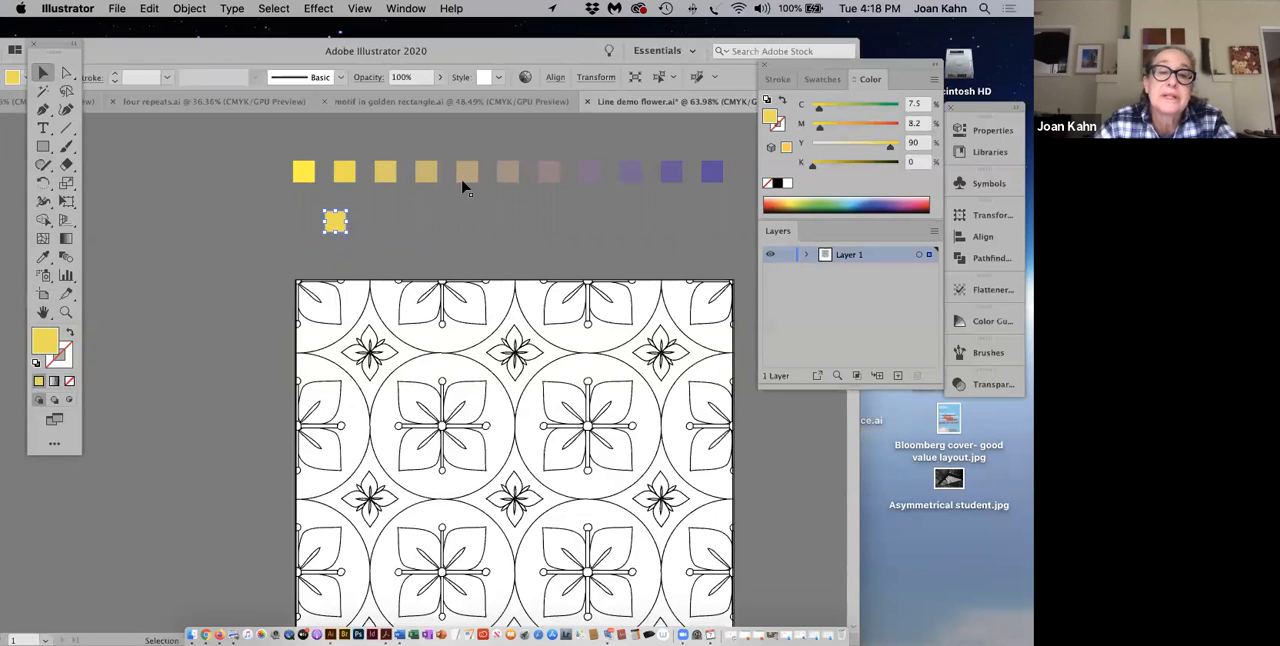
{"action": "left_click_drag", "start_coordinate": [466, 175], "coordinate": [383, 221]}
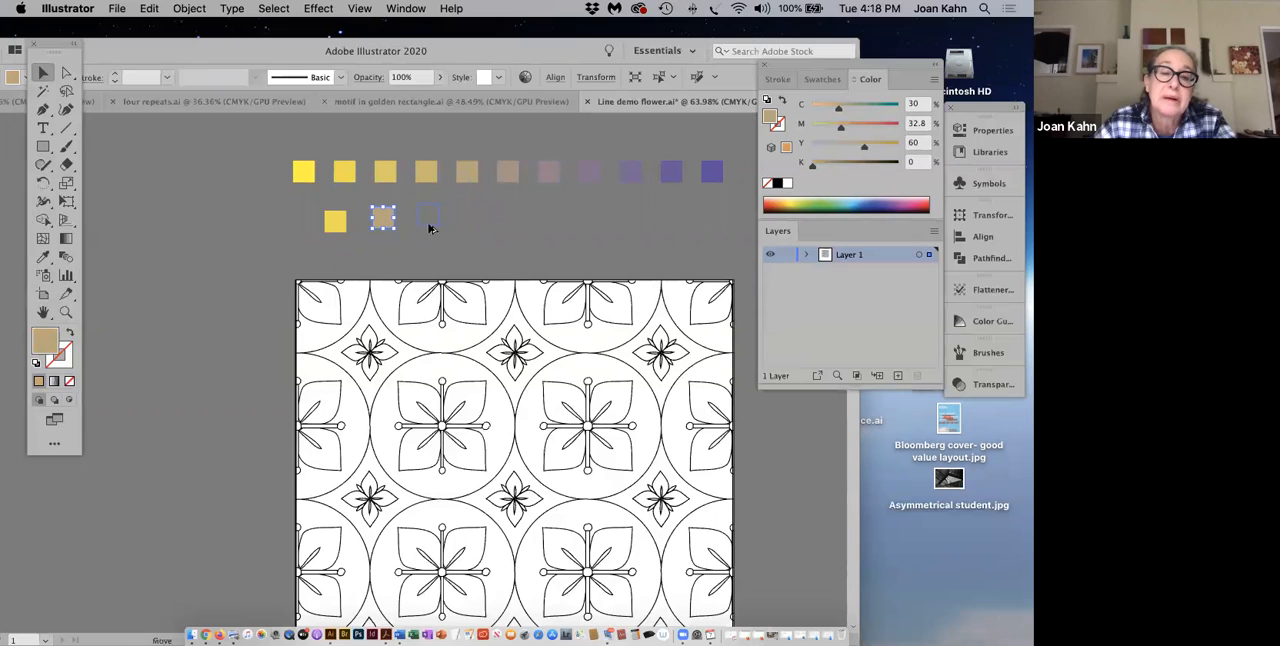
{"action": "left_click", "coordinate": [430, 226]}
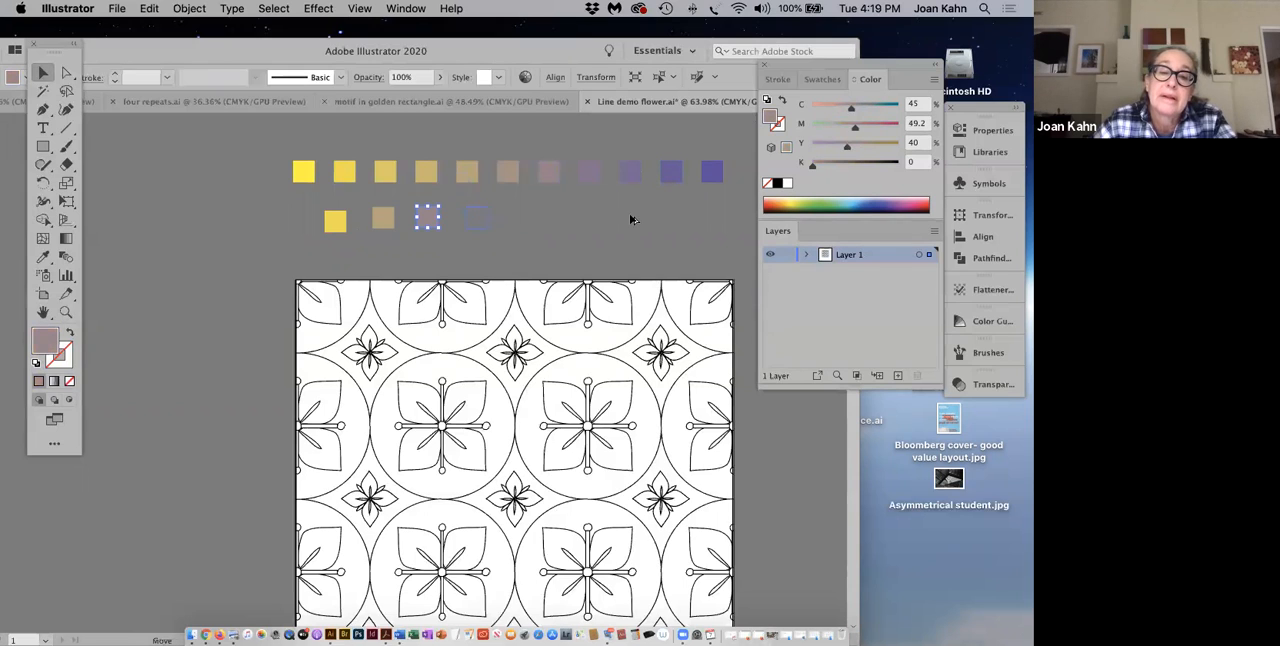
{"action": "left_click", "coordinate": [525, 220]}
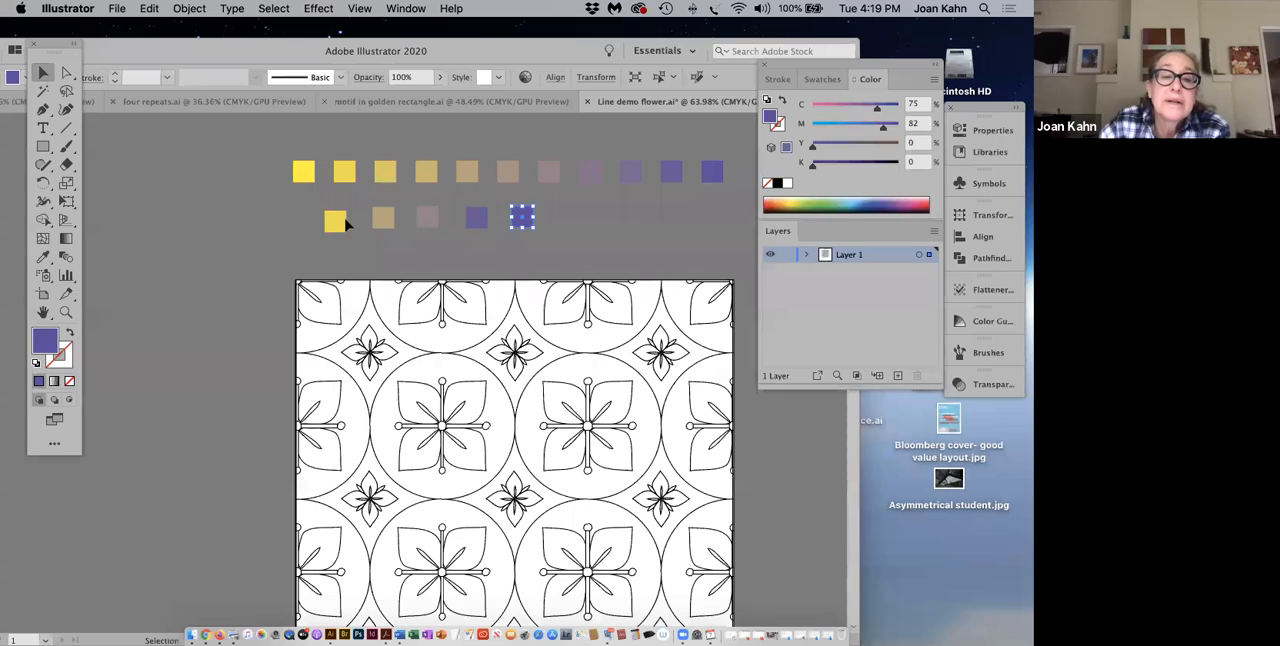
{"action": "left_click_drag", "start_coordinate": [308, 217], "coordinate": [527, 234]}
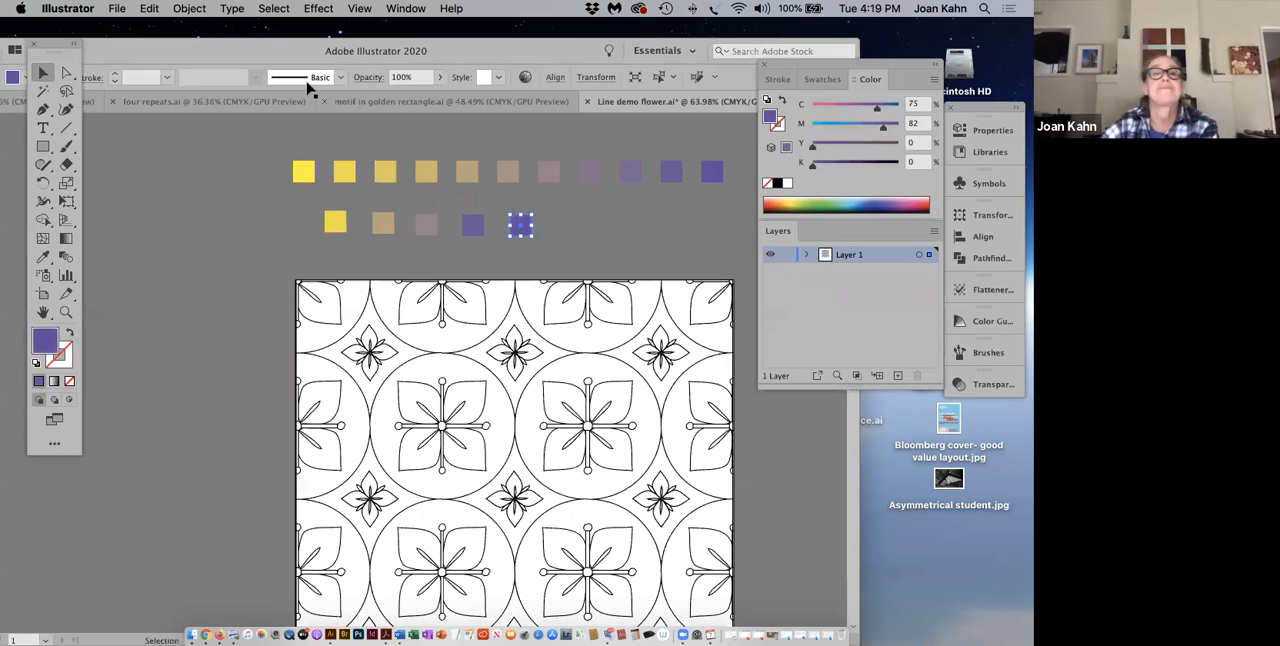
Step: Set the user interface brightness to Light, keeping the canvas color matched to the interface
{"action": "left_click", "coordinate": [84, 10]}
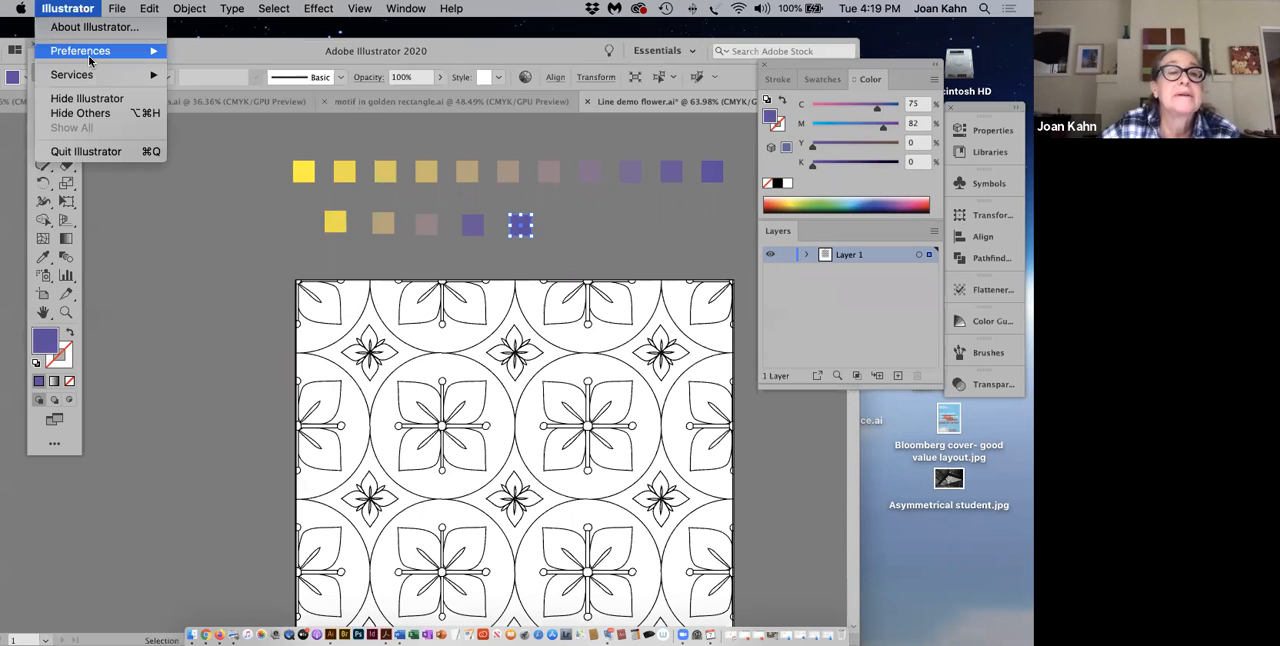
{"action": "mouse_move", "coordinate": [94, 54]}
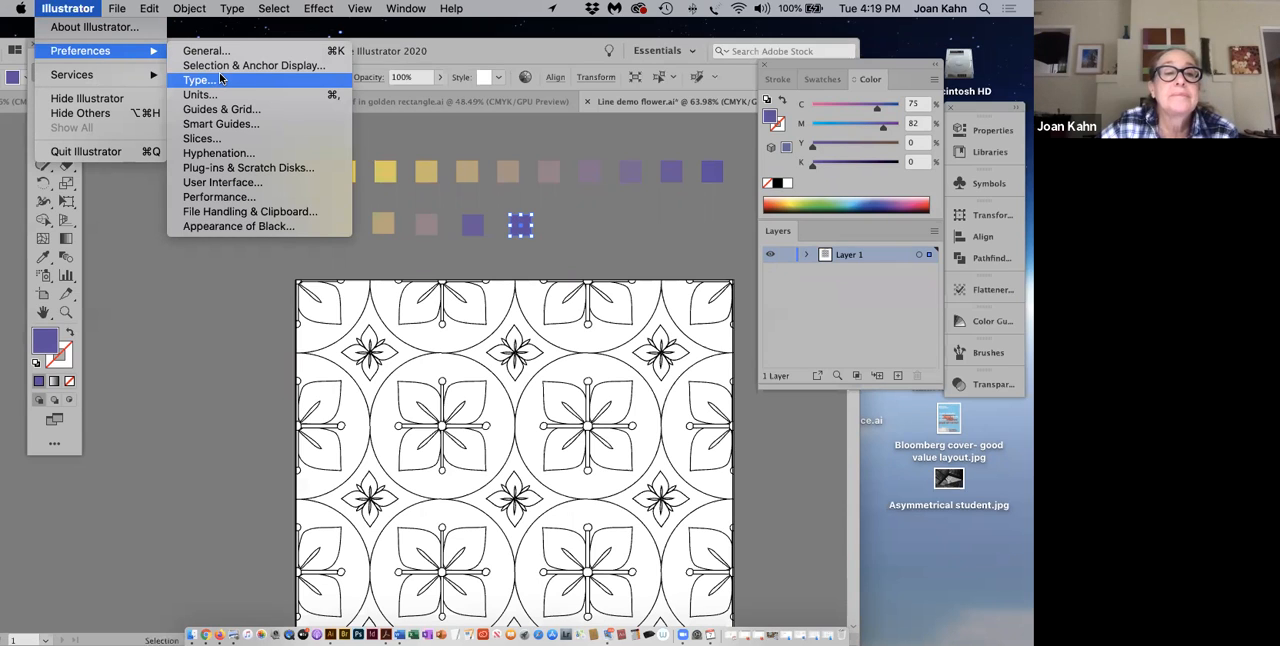
{"action": "left_click", "coordinate": [216, 182]}
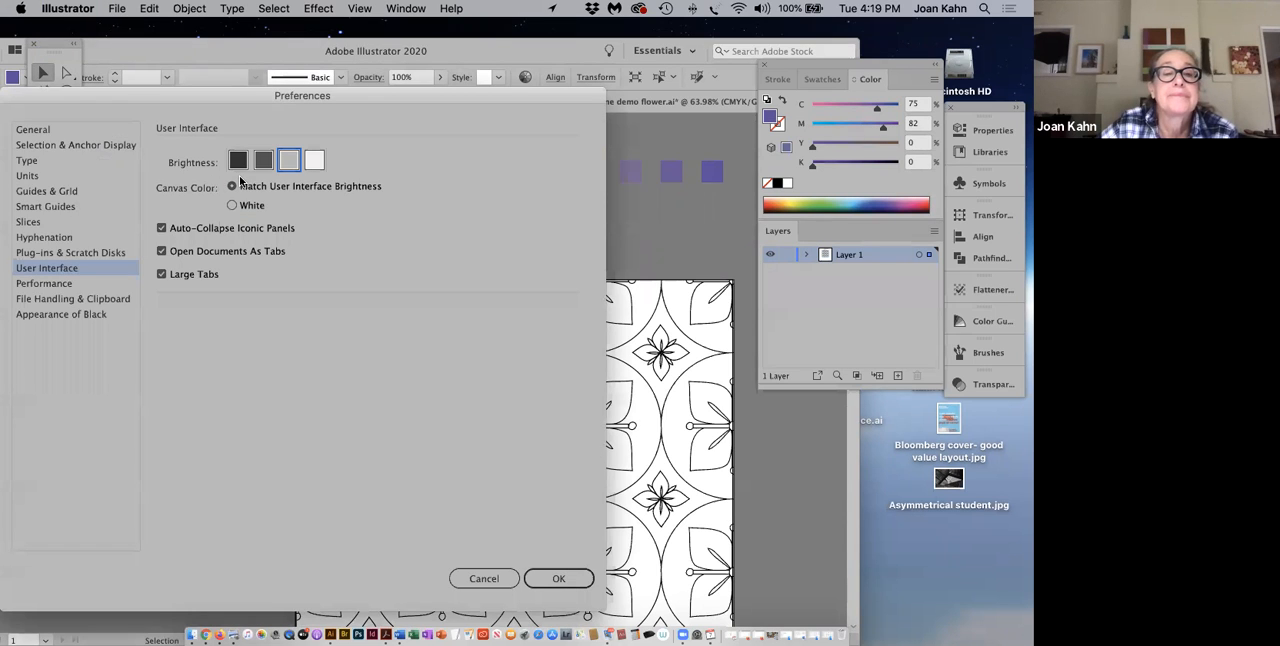
{"action": "left_click", "coordinate": [315, 162]}
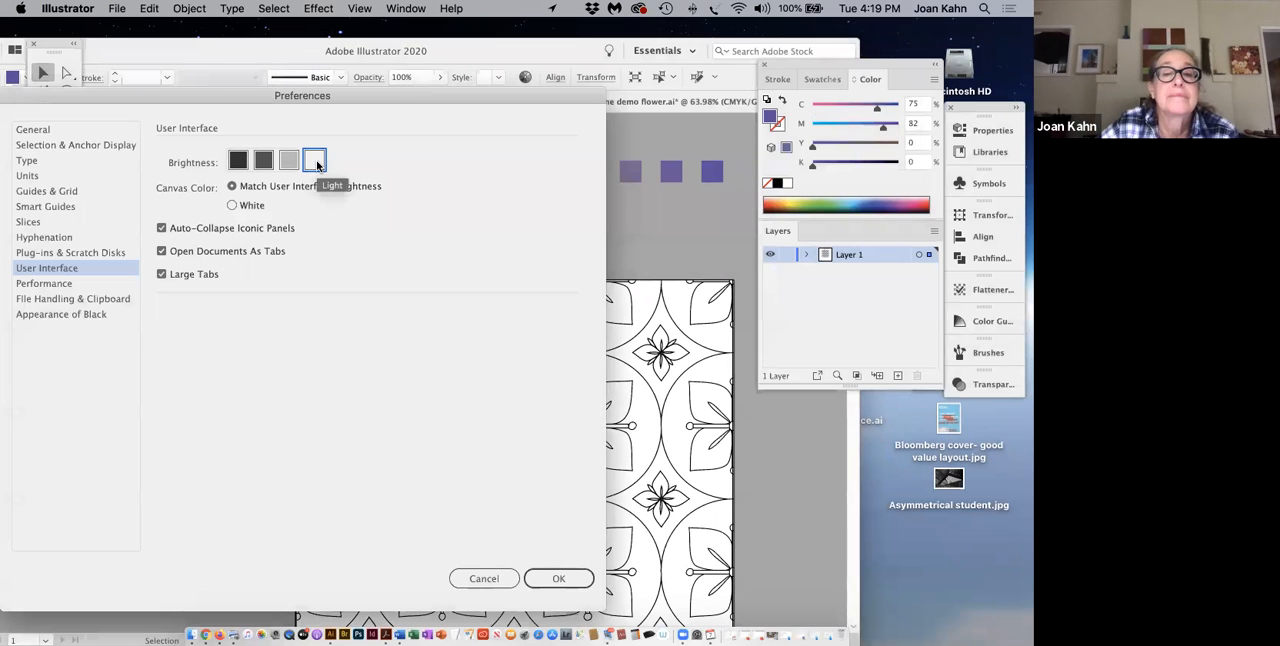
{"action": "left_click_drag", "start_coordinate": [385, 95], "coordinate": [425, 155]}
{"action": "left_click", "coordinate": [590, 596]}
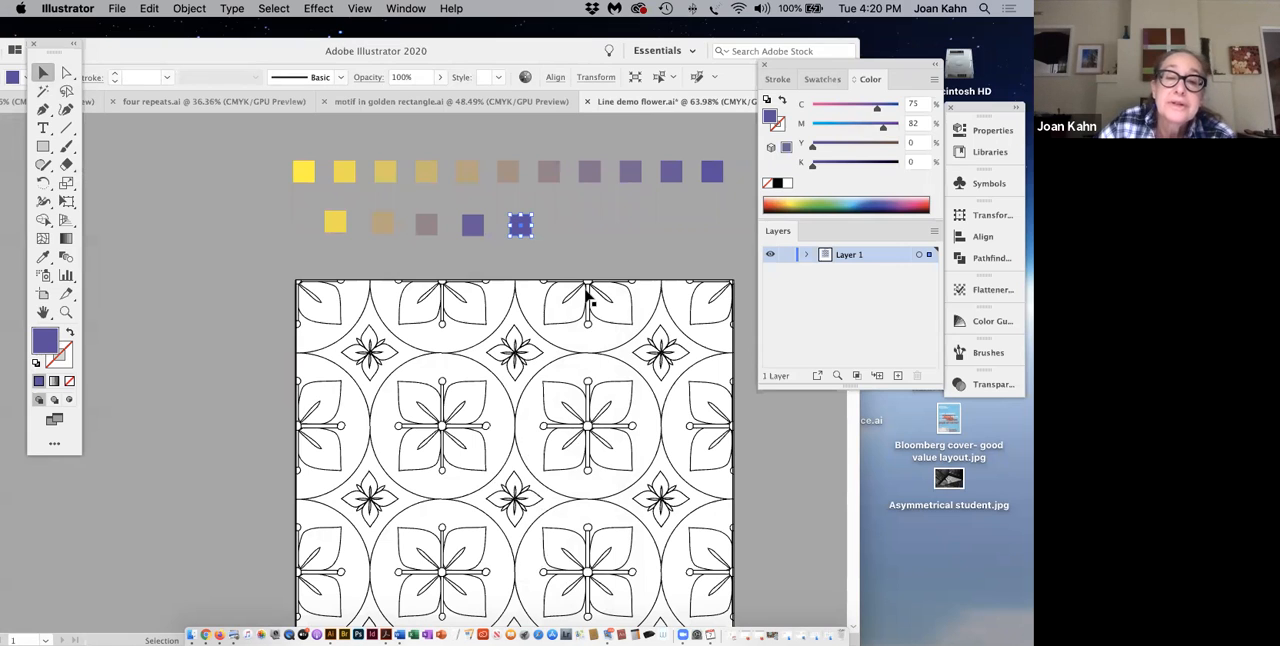
Step: Set the Color Guide's base color to the light yellow of the first square in the second row
{"action": "left_click", "coordinate": [337, 229]}
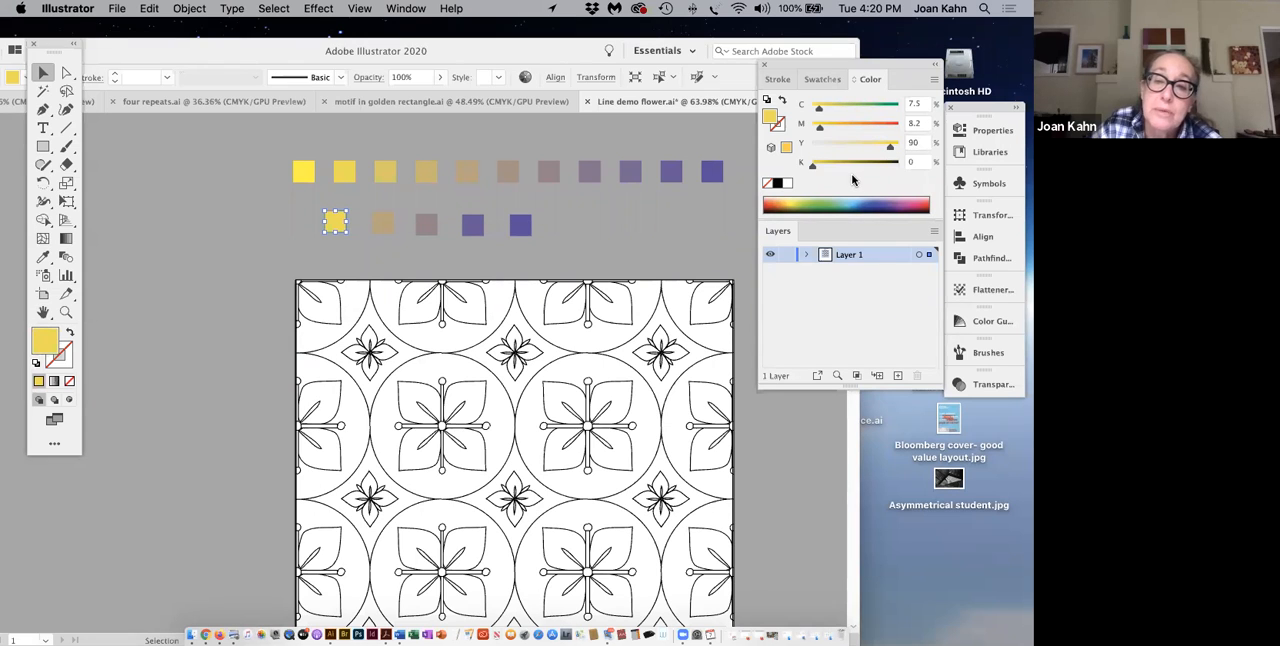
{"action": "left_click", "coordinate": [991, 322]}
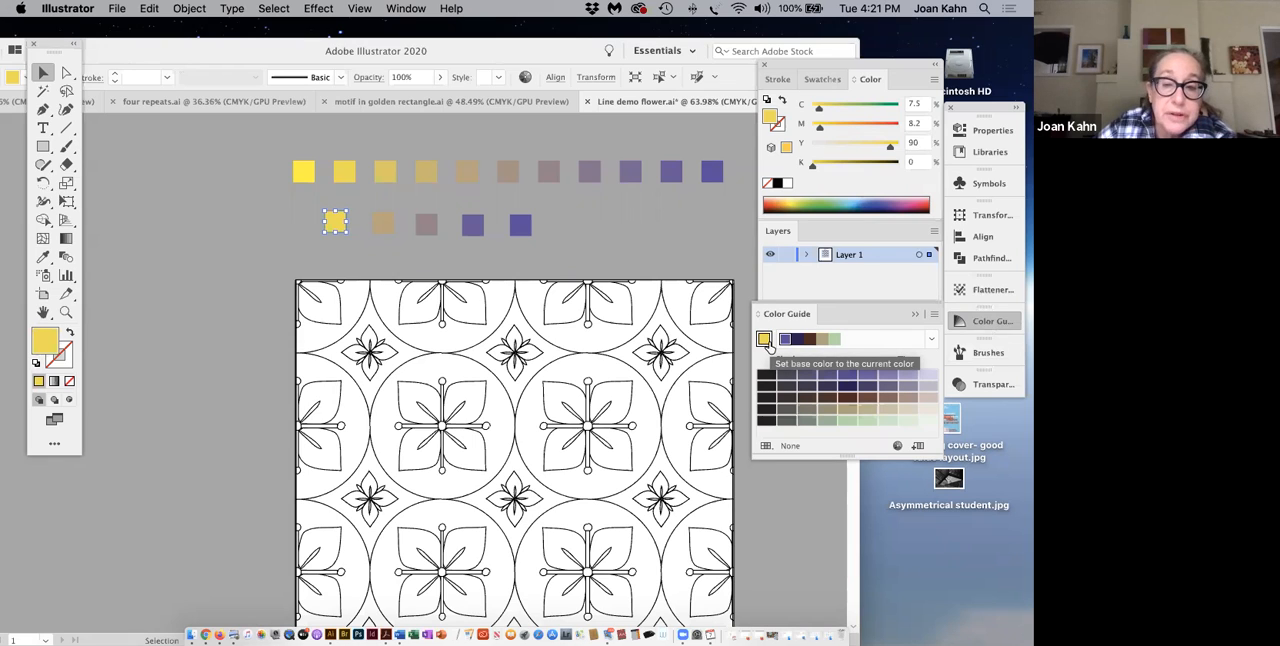
{"action": "left_click", "coordinate": [765, 342]}
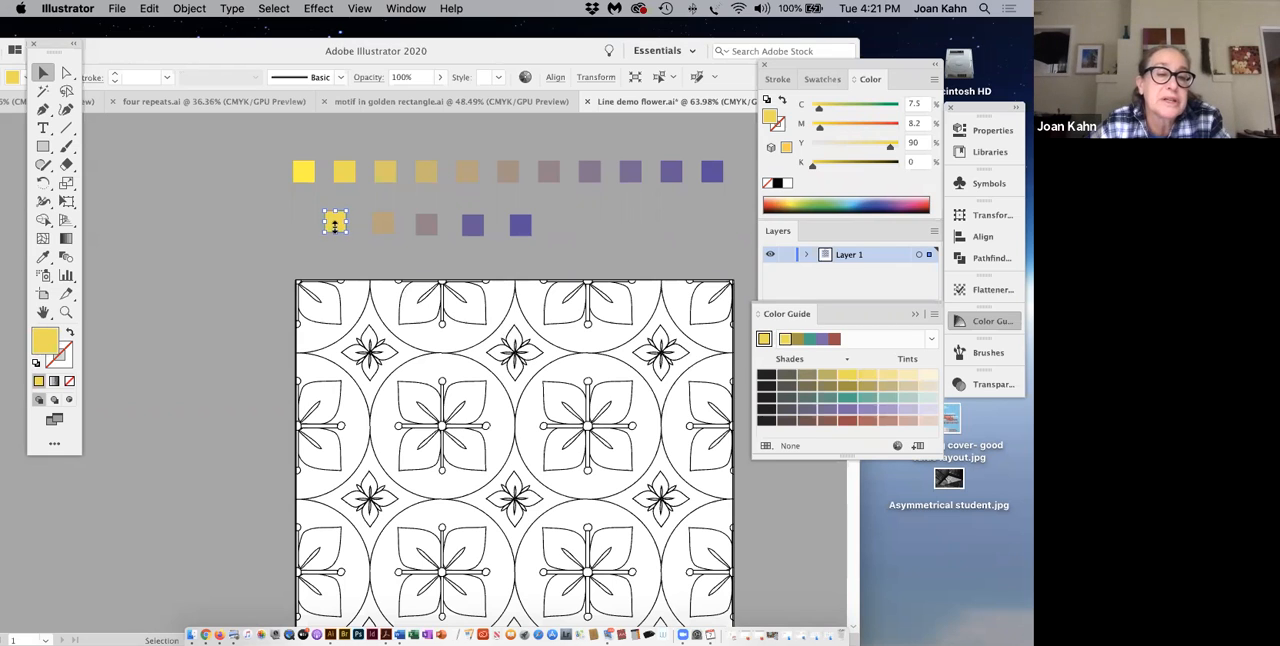
Step: Copy the light yellow square to the left end of the second row, fill the copy with the palest yellow tint and deselect it
{"action": "left_click_drag", "start_coordinate": [335, 228], "coordinate": [292, 228]}
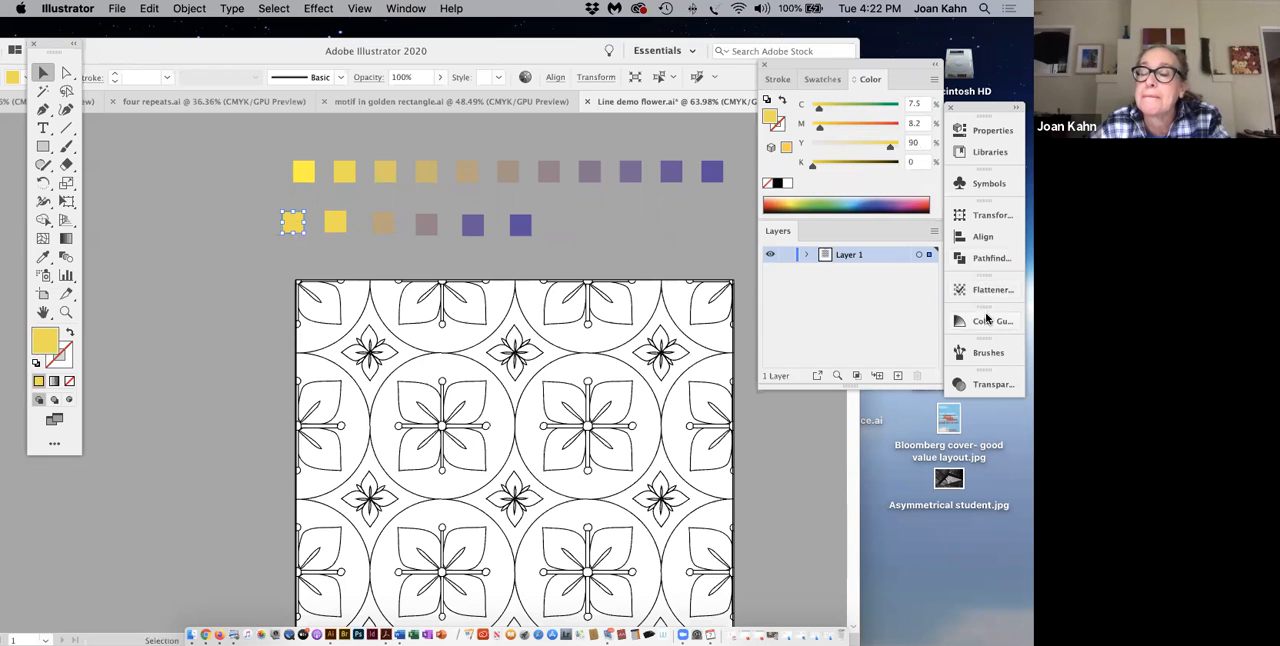
{"action": "left_click", "coordinate": [955, 320]}
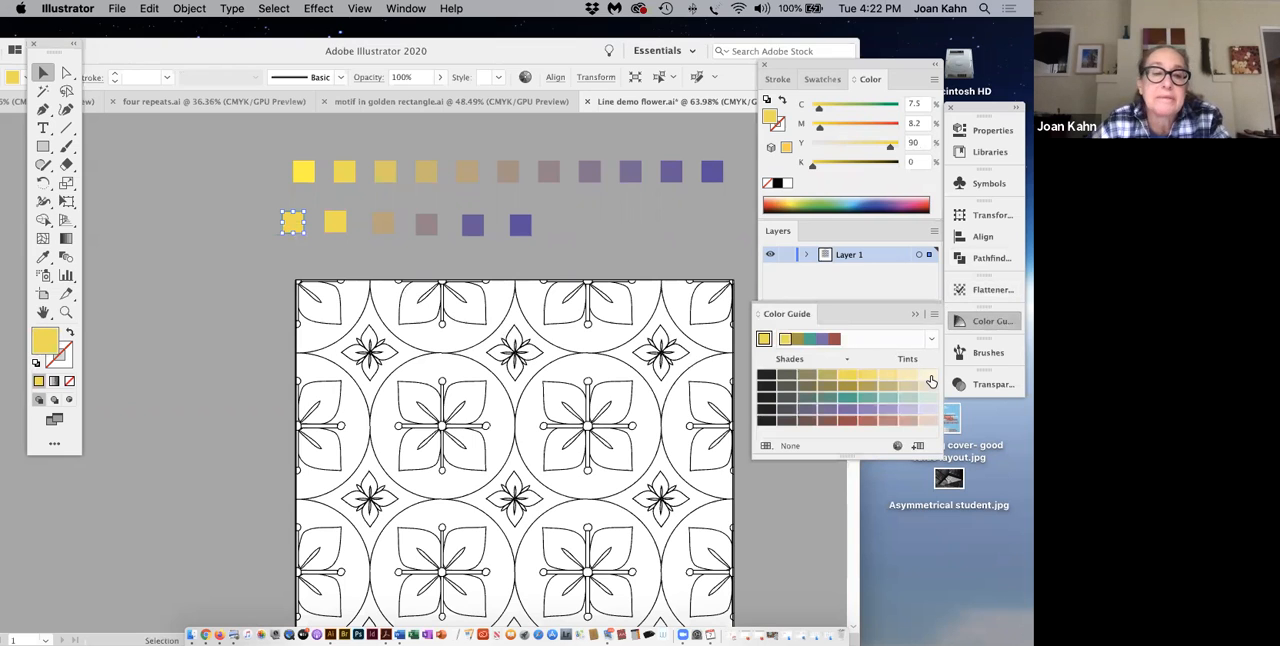
{"action": "left_click", "coordinate": [929, 377]}
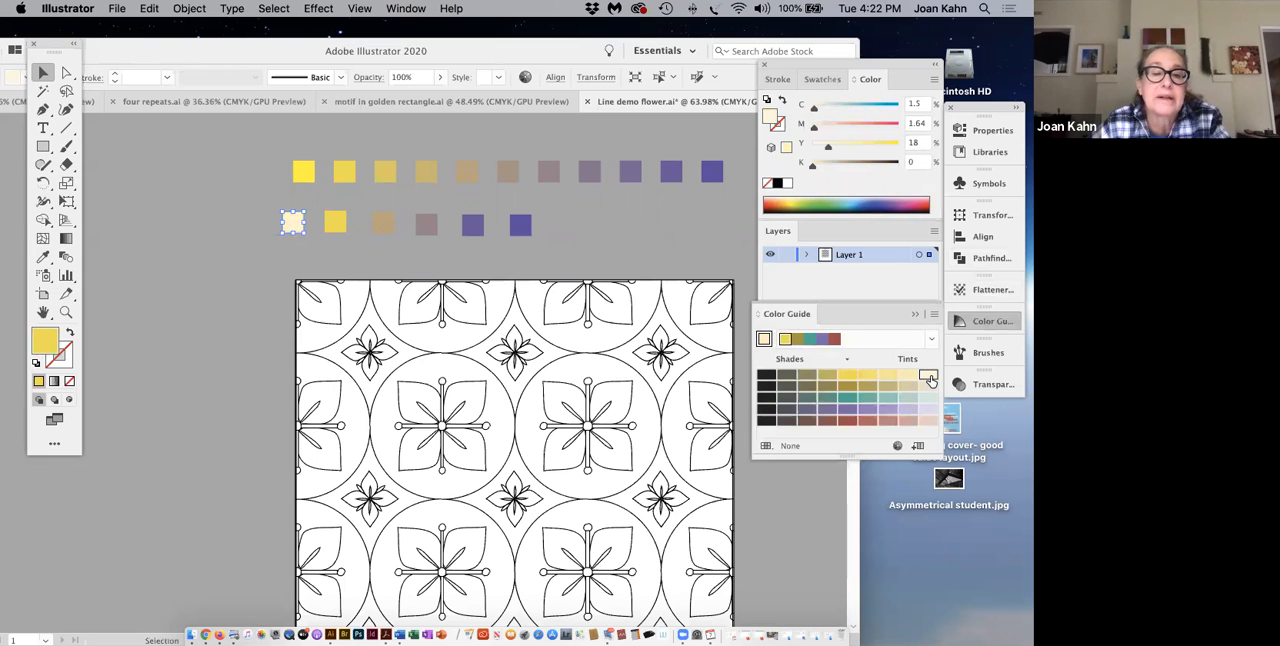
{"action": "left_click", "coordinate": [558, 231]}
{"action": "left_click", "coordinate": [558, 237]}
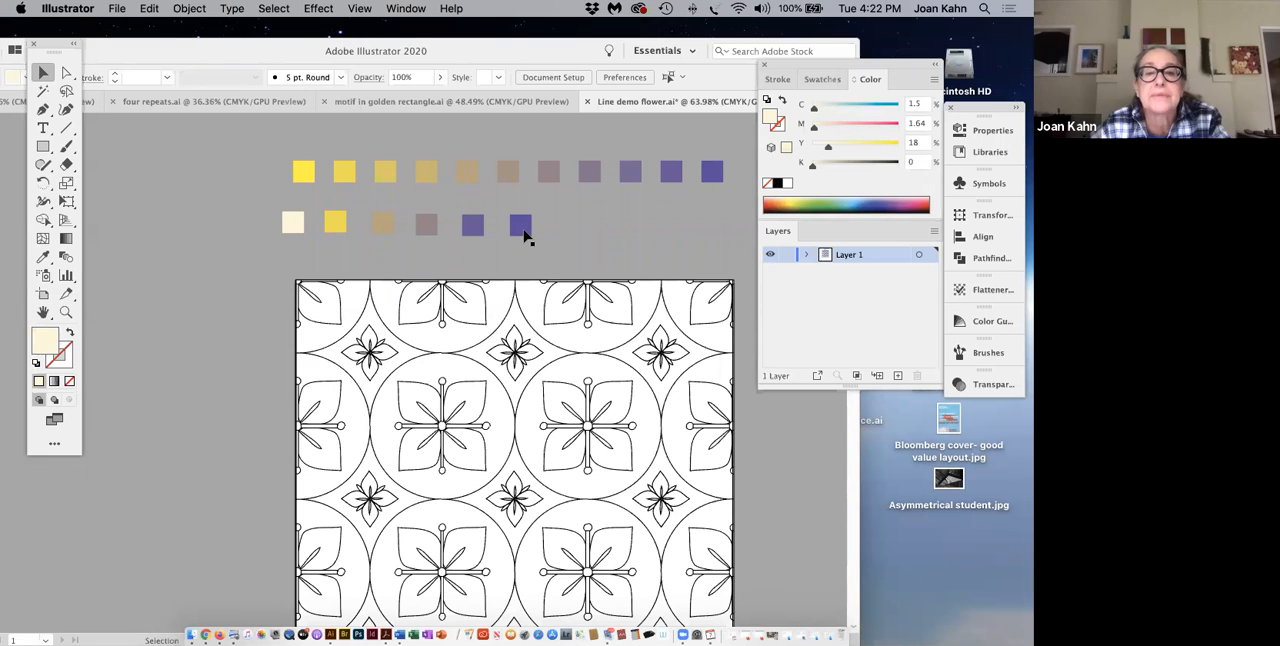
Step: Copy the last purple square to the right end of the second row, fill the copy with the darkest shade, black, and deselect it
{"action": "left_click_drag", "start_coordinate": [524, 234], "coordinate": [567, 233]}
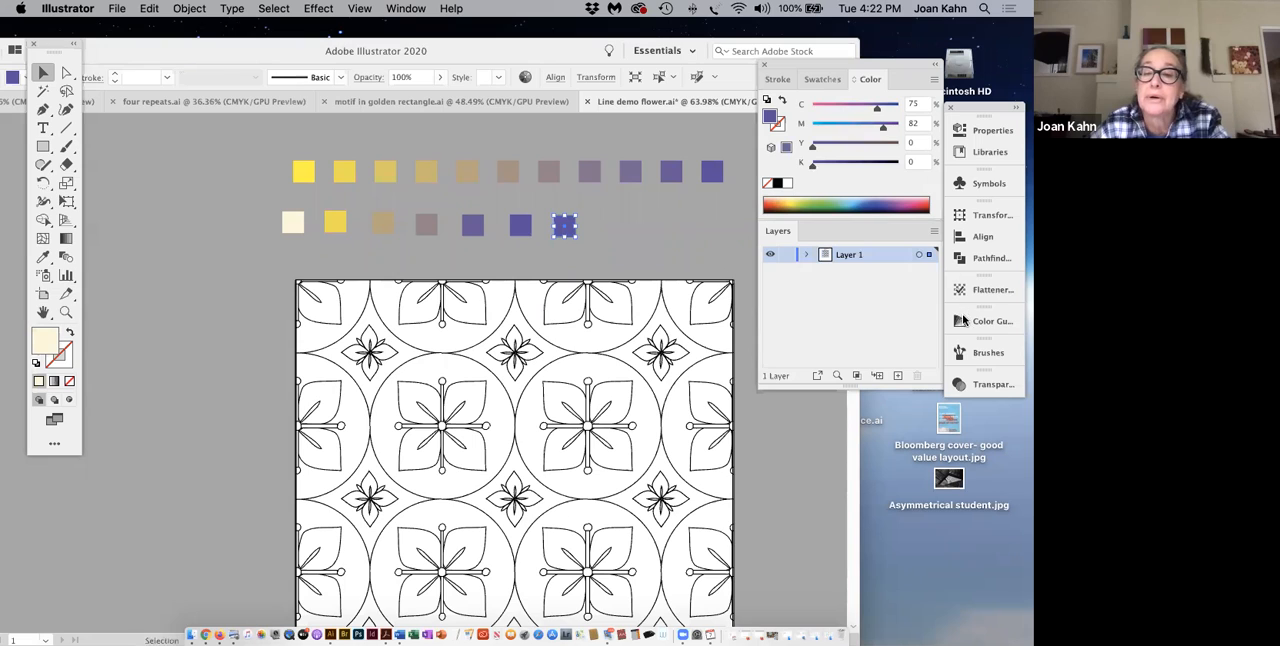
{"action": "left_click", "coordinate": [996, 324]}
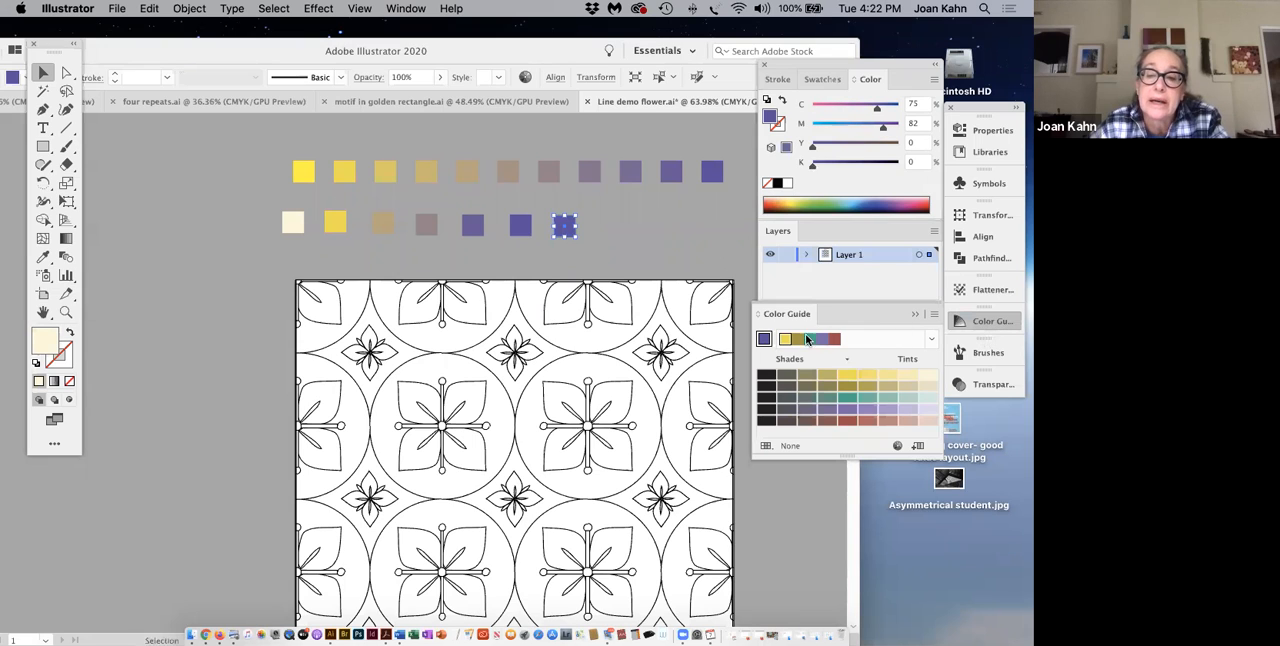
{"action": "left_click", "coordinate": [765, 341]}
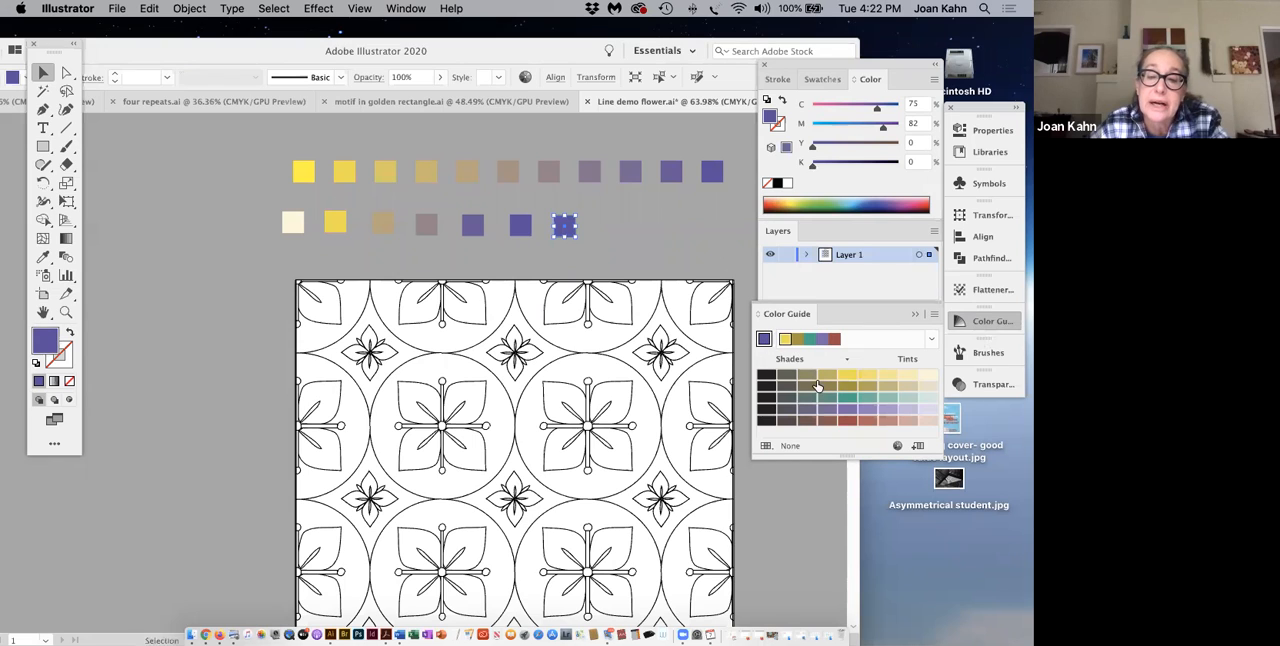
{"action": "left_click", "coordinate": [766, 377]}
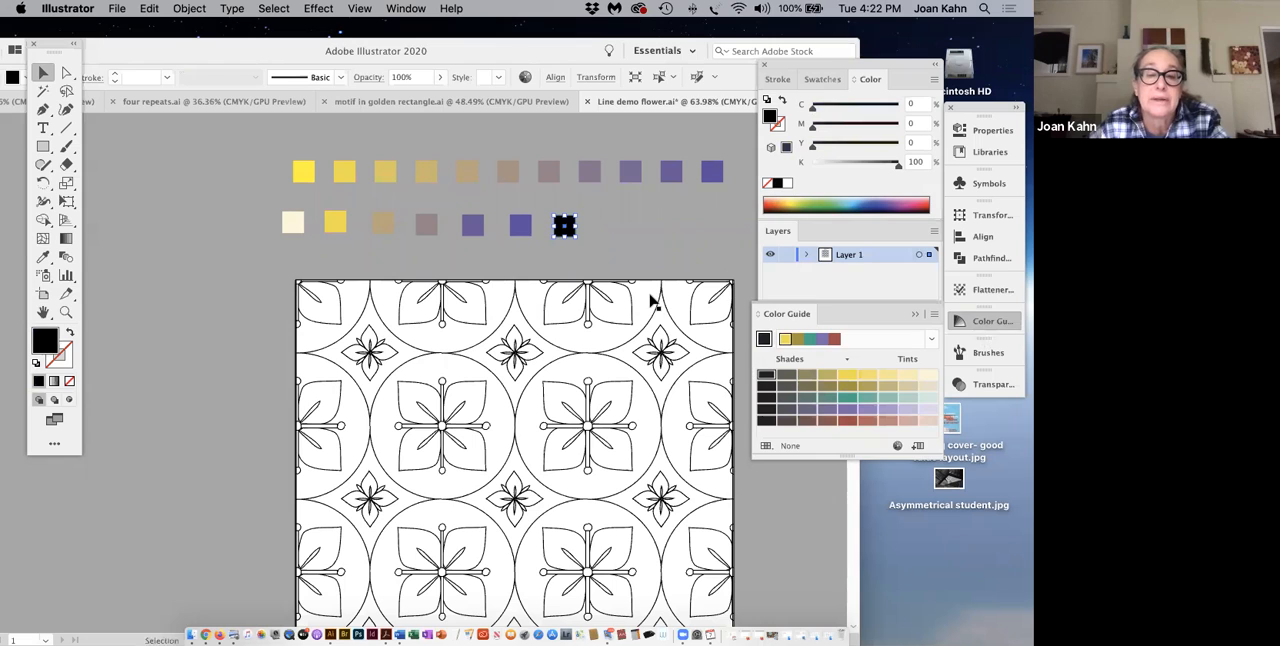
{"action": "left_click", "coordinate": [634, 257]}
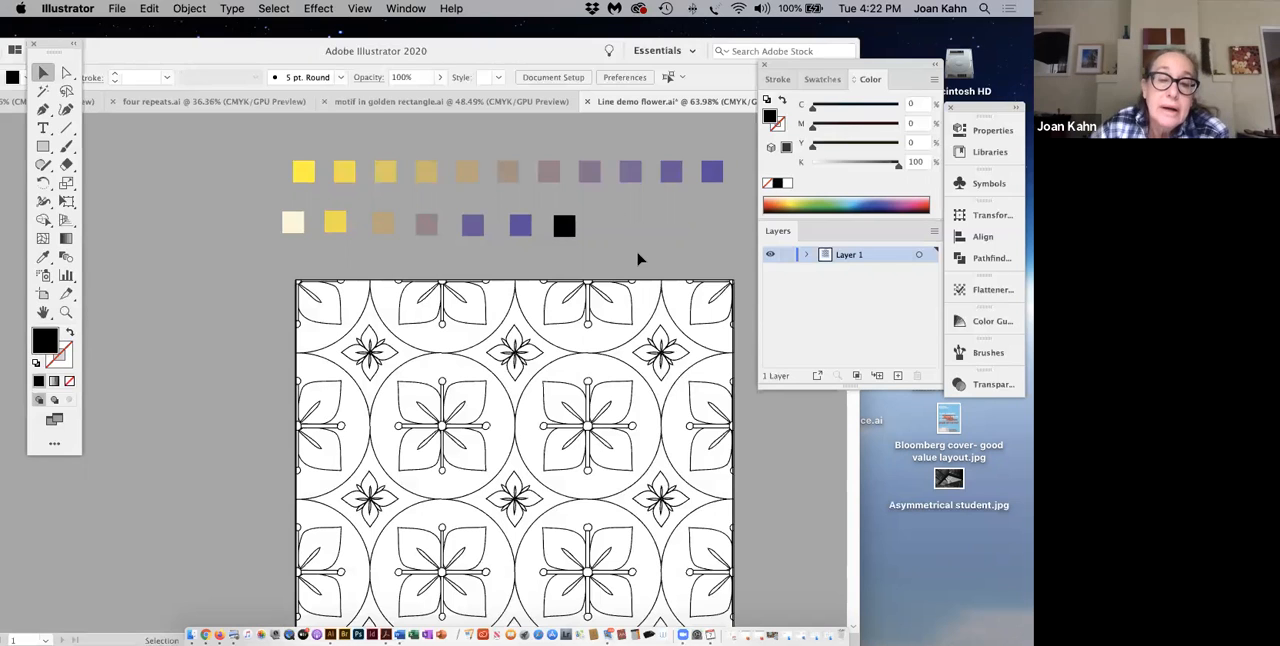
{"action": "scroll", "coordinate": [556, 474], "scroll_direction": "down", "scroll_amount": 3}
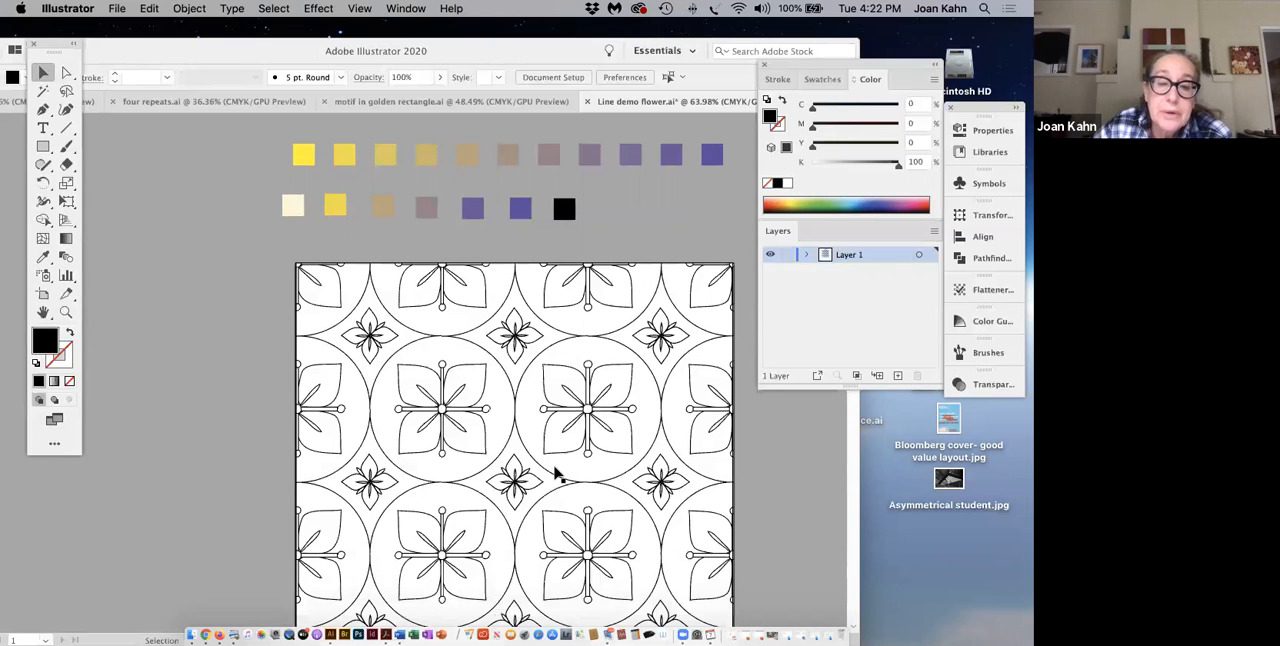
{"action": "scroll", "coordinate": [556, 474], "scroll_direction": "down", "scroll_amount": 2}
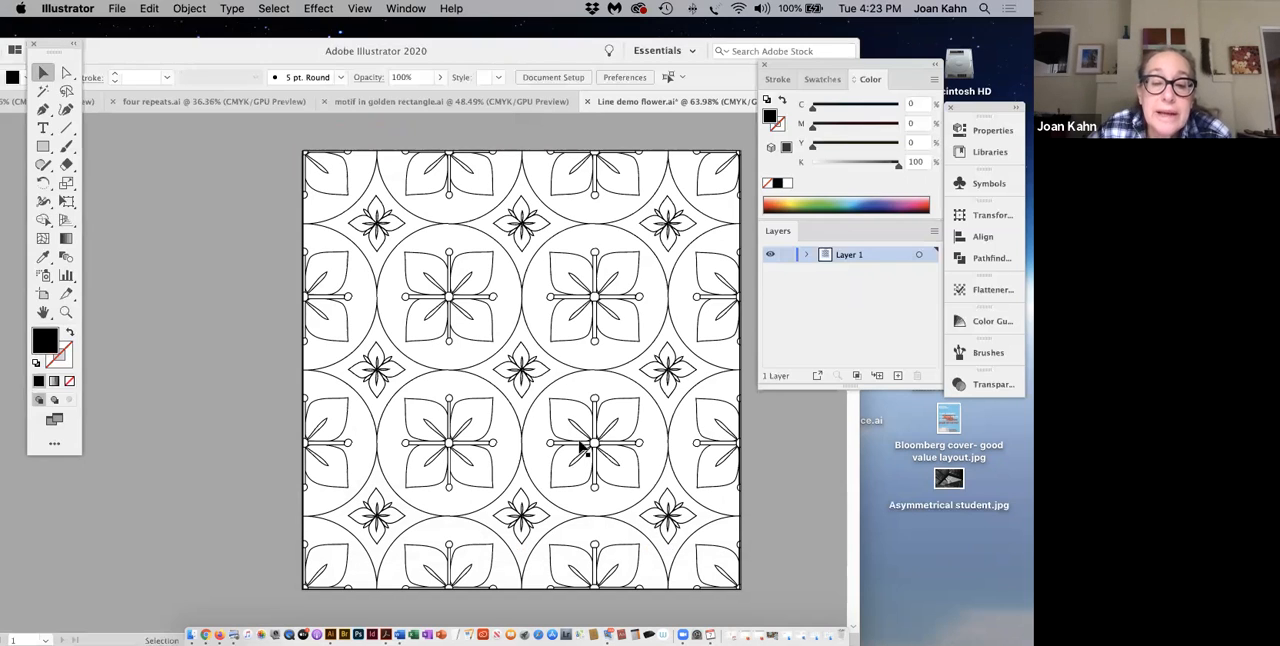
{"action": "left_click", "coordinate": [556, 442]}
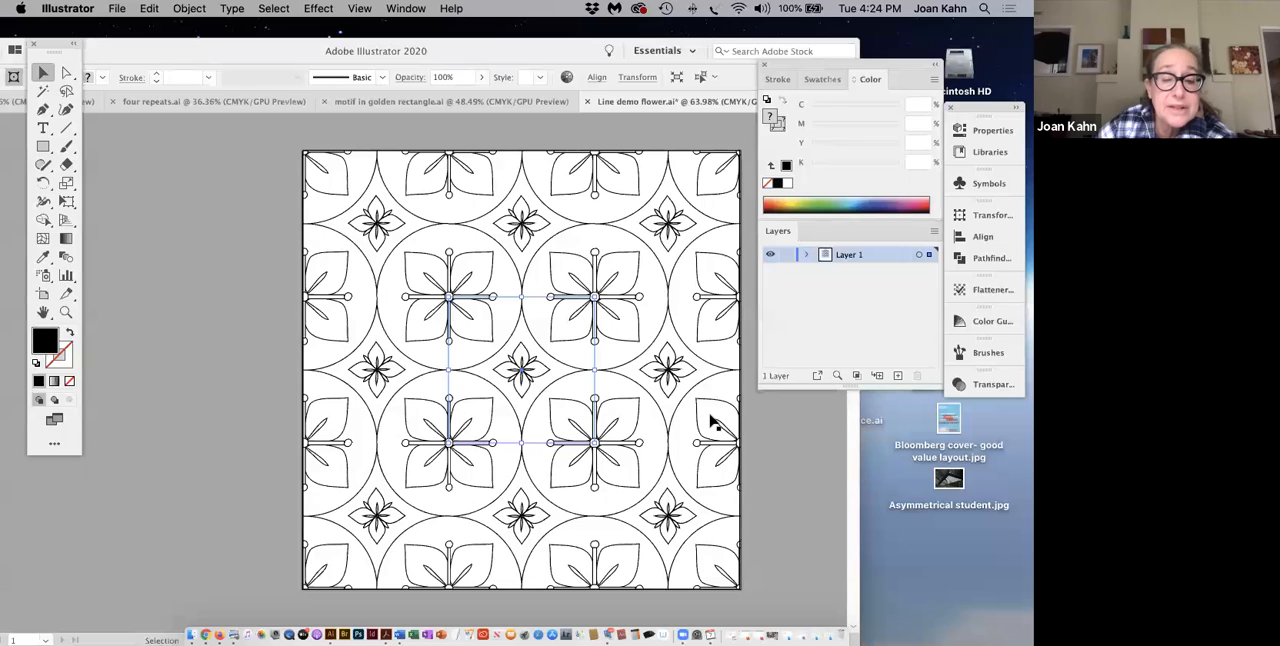
{"action": "mouse_move", "coordinate": [287, 134]}
{"action": "left_mouse_down"}
{"action": "mouse_move", "coordinate": [534, 608]}
{"action": "mouse_move", "coordinate": [697, 611]}
{"action": "mouse_move", "coordinate": [745, 596]}
{"action": "left_mouse_up"}
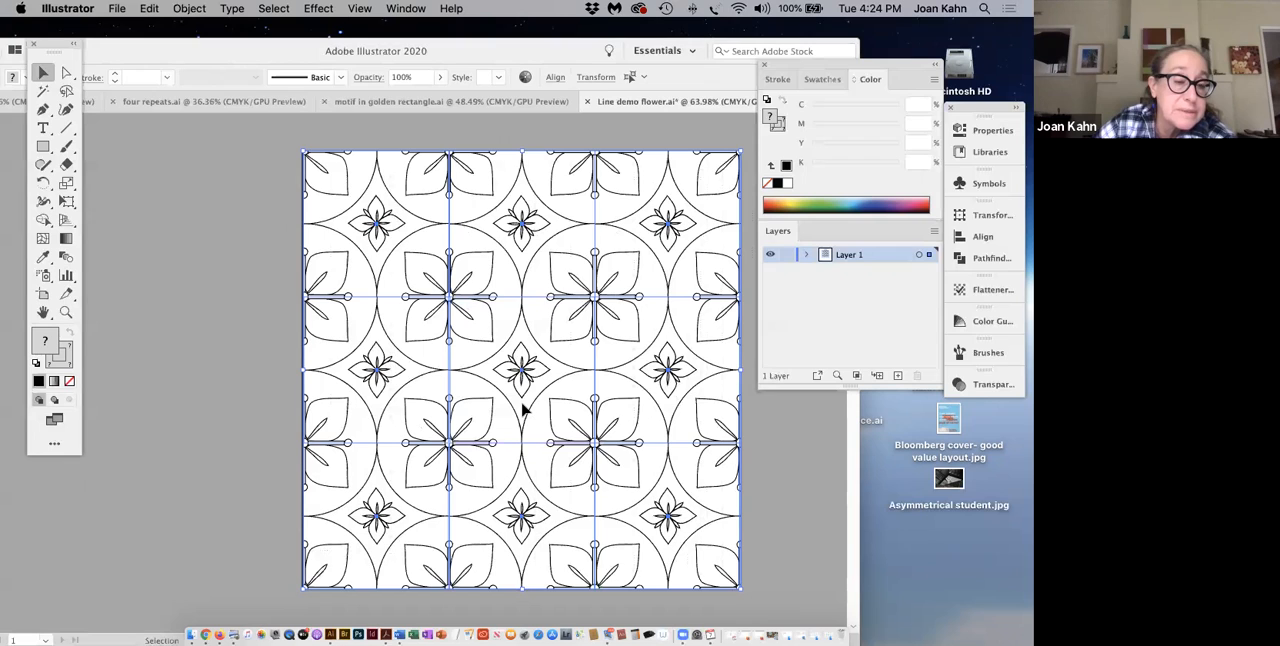
{"action": "left_click", "coordinate": [198, 10]}
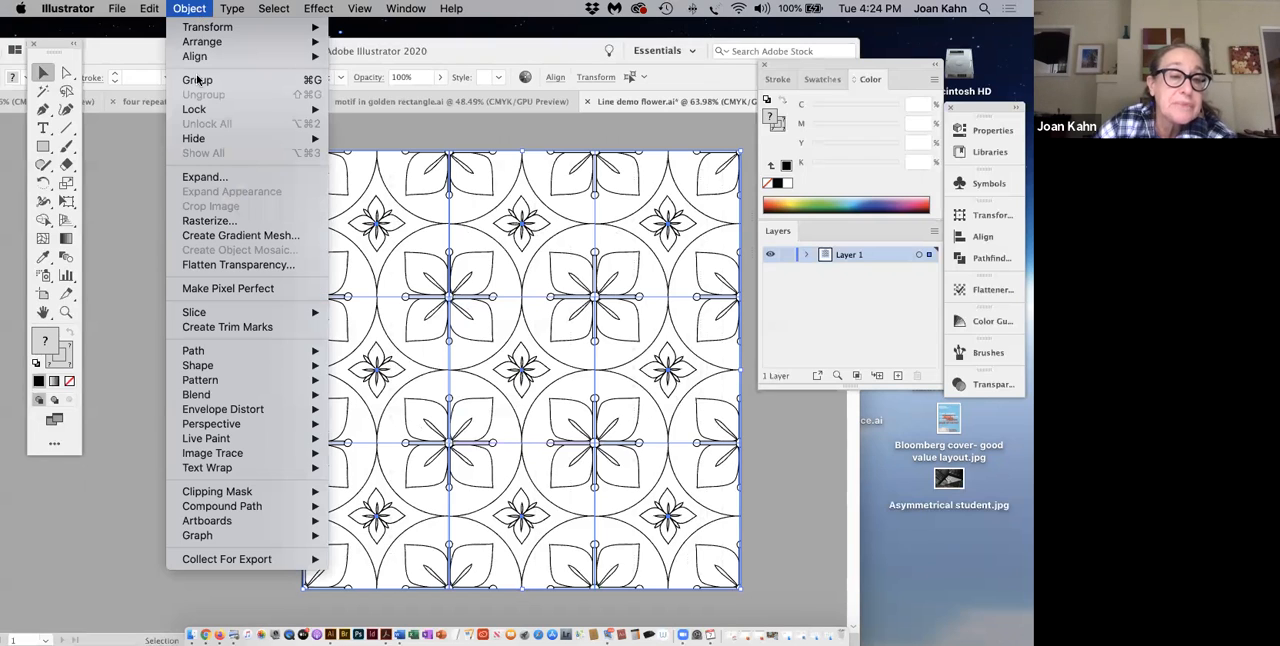
{"action": "mouse_move", "coordinate": [200, 444]}
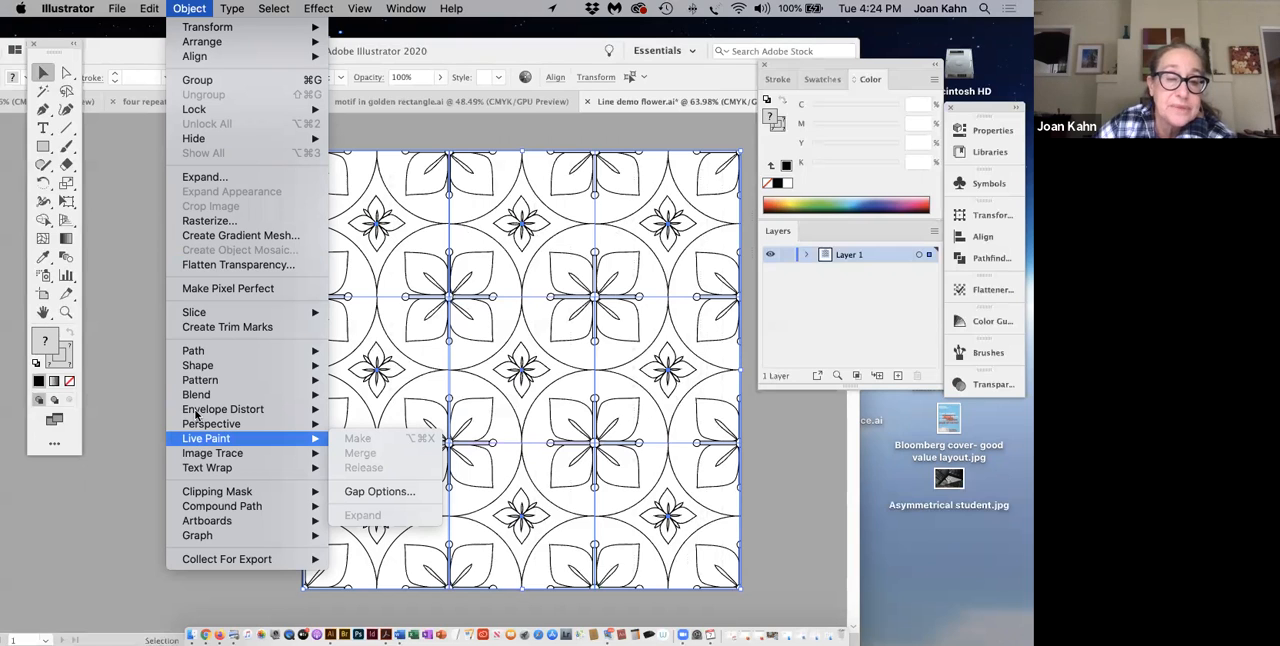
{"action": "left_click", "coordinate": [150, 264]}
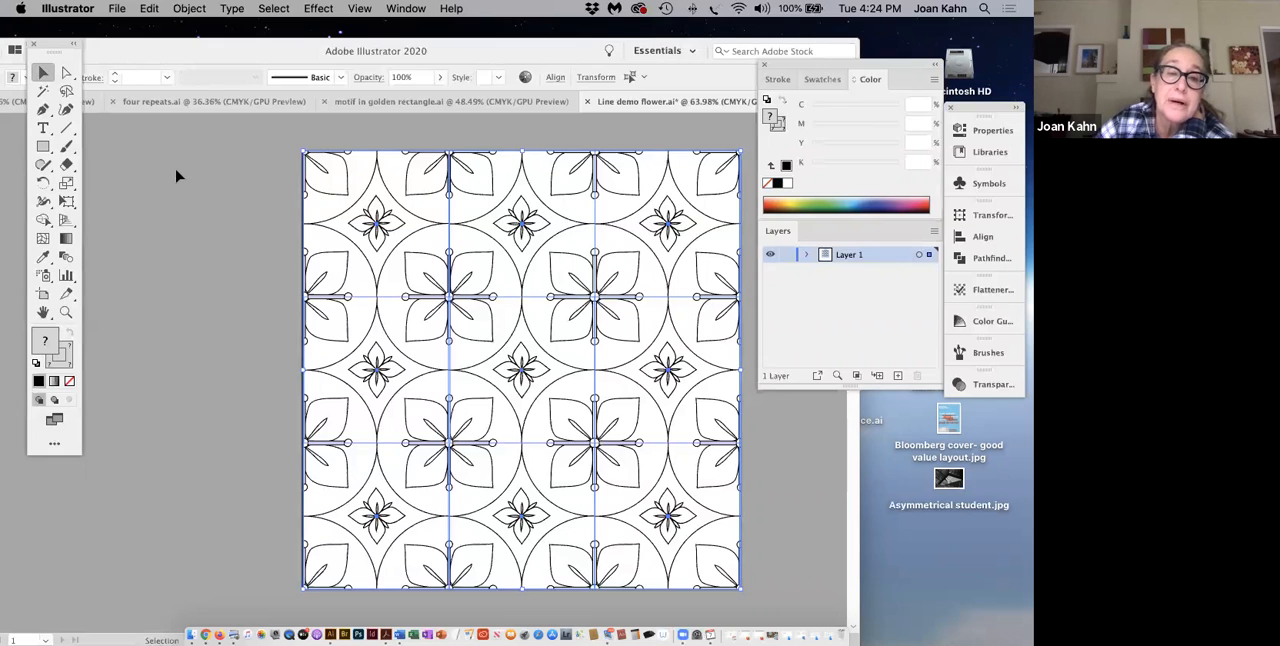
{"action": "left_click", "coordinate": [190, 9]}
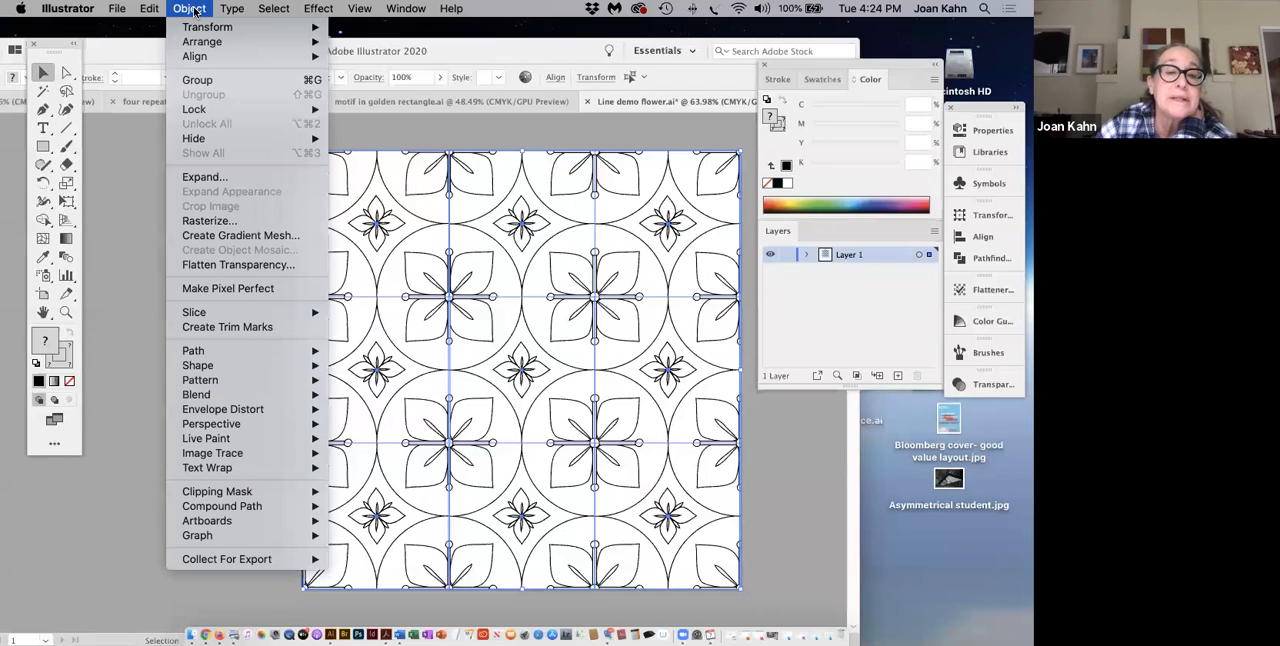
{"action": "left_click", "coordinate": [137, 233]}
{"action": "left_click", "coordinate": [136, 235]}
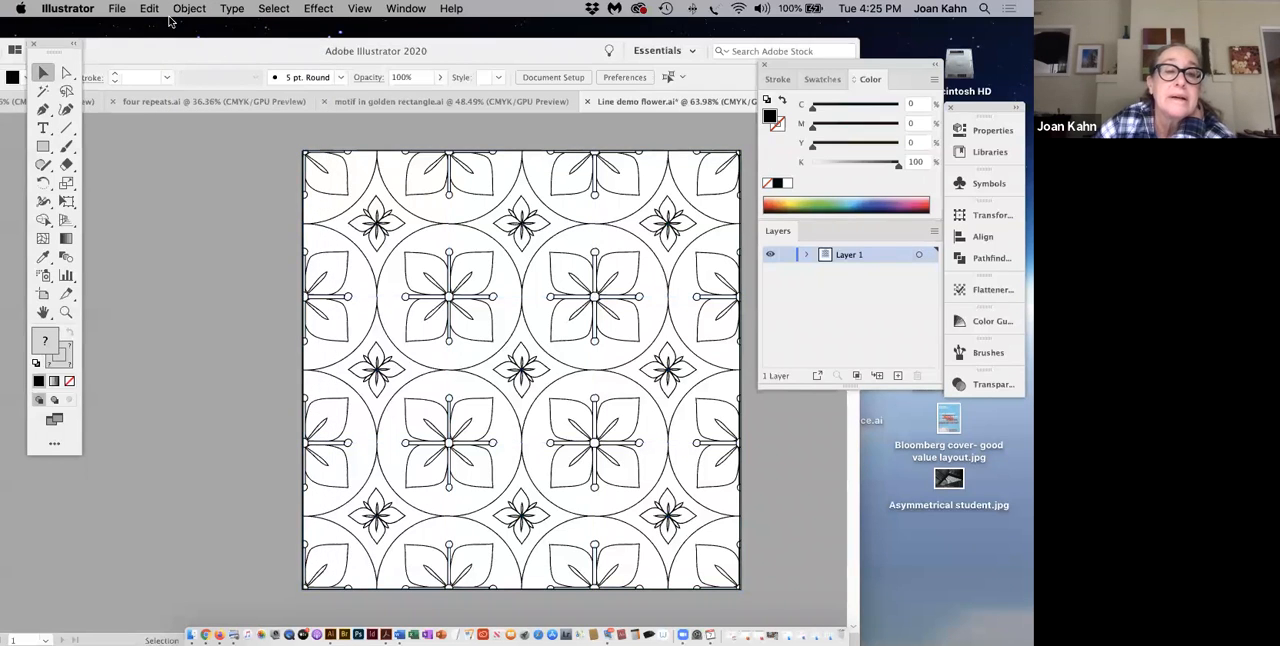
Step: Rasterize the entire line flower pattern in CMYK at High (300 ppi) with a transparent background
{"action": "left_click", "coordinate": [366, 265]}
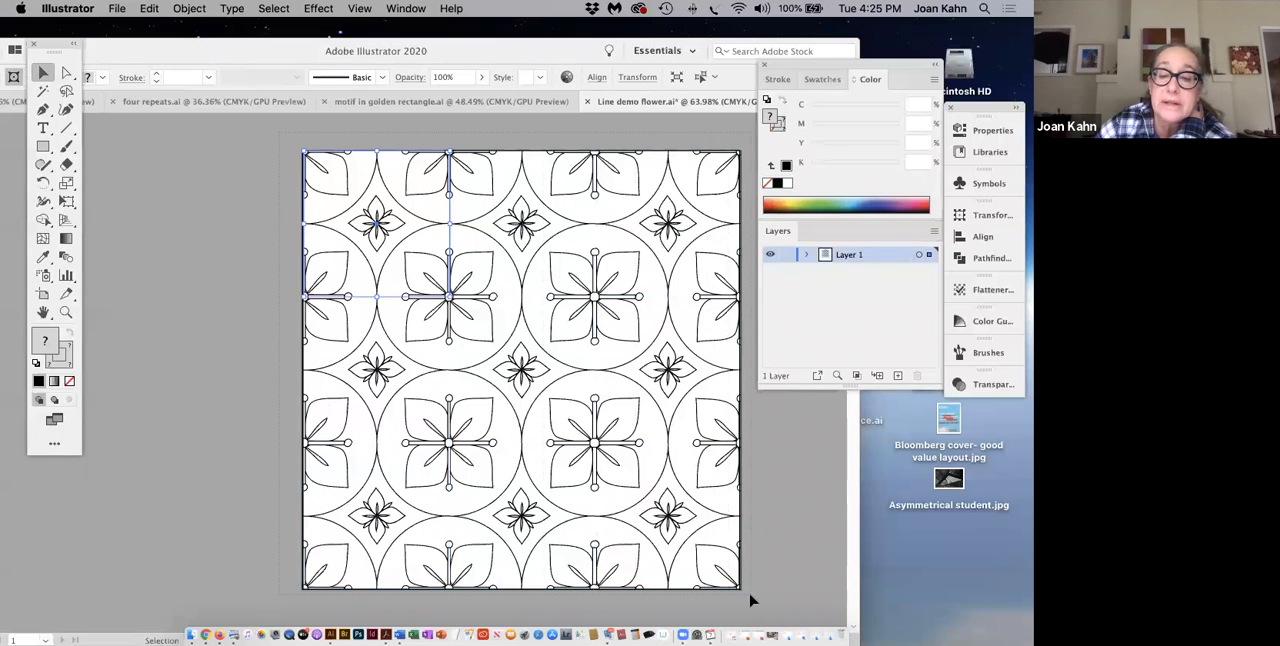
{"action": "key", "text": "super+a"}
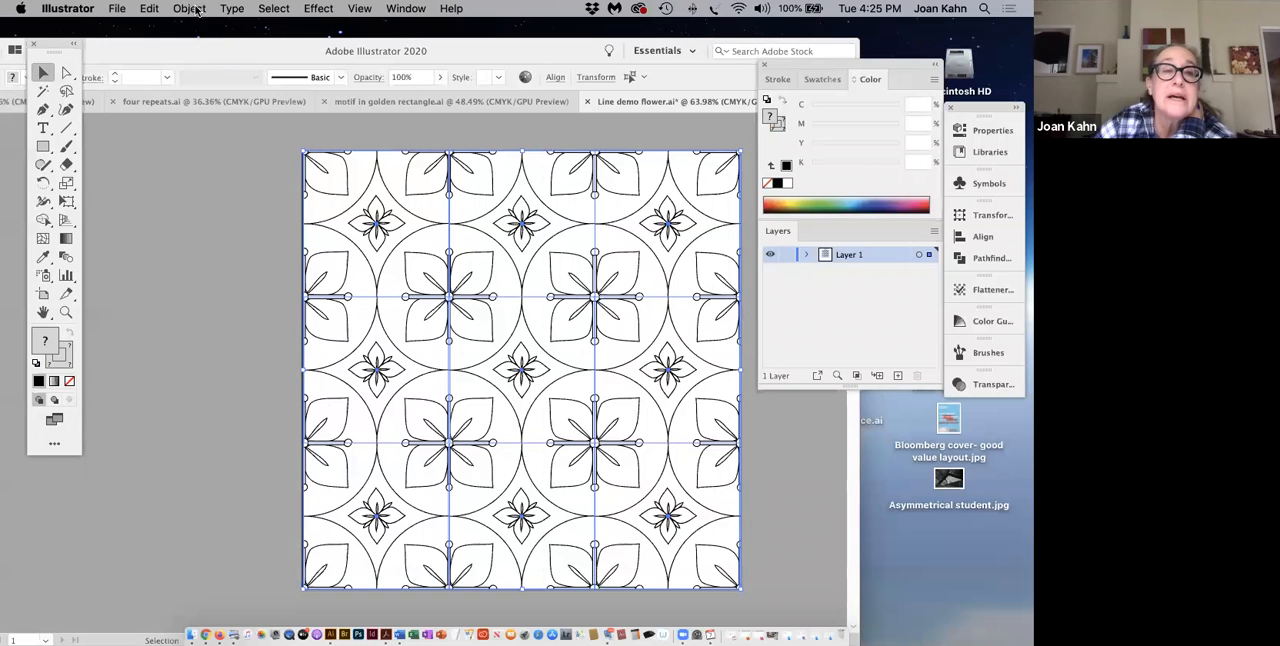
{"action": "left_click", "coordinate": [190, 9]}
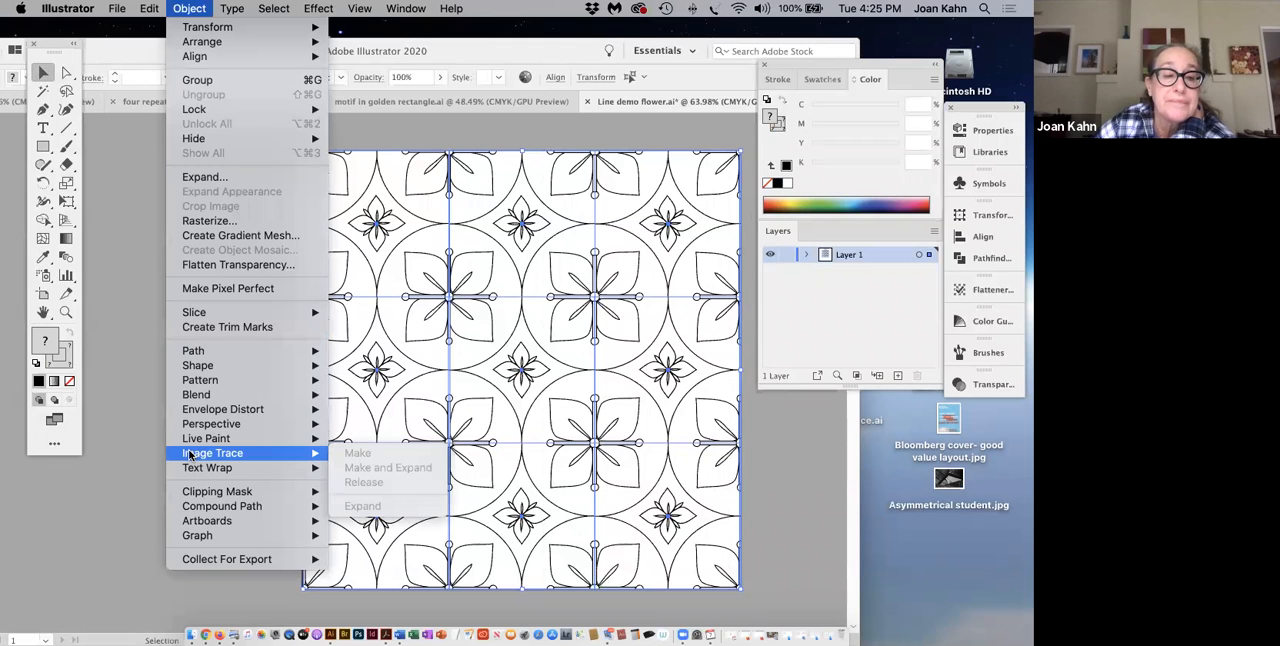
{"action": "left_click", "coordinate": [209, 223]}
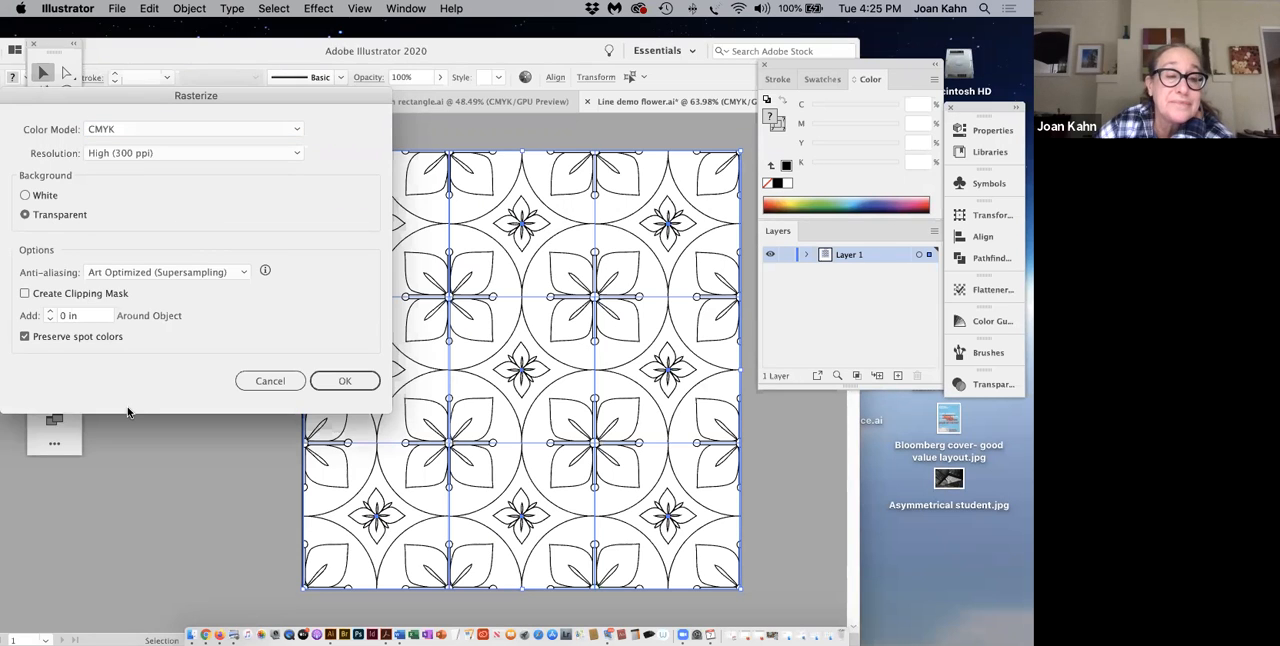
{"action": "left_click", "coordinate": [336, 385]}
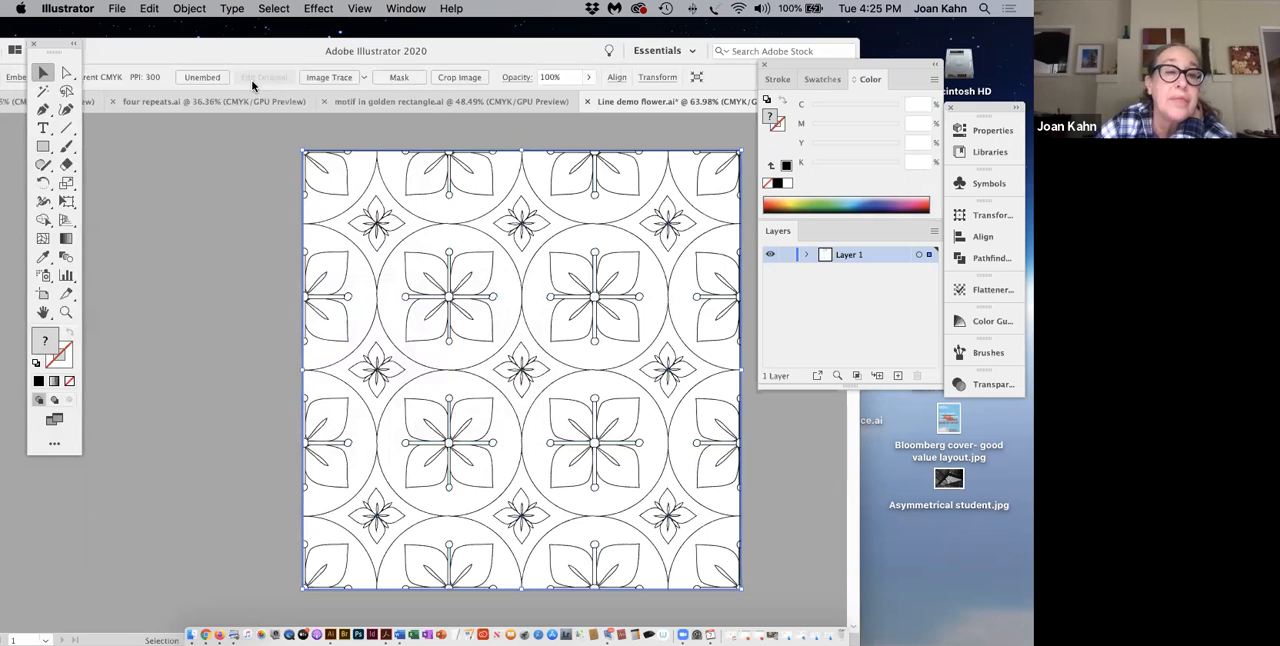
Step: Image-trace the rasterized flower pattern and expand it into vector shapes, continuing despite the large image size
{"action": "left_click", "coordinate": [199, 10]}
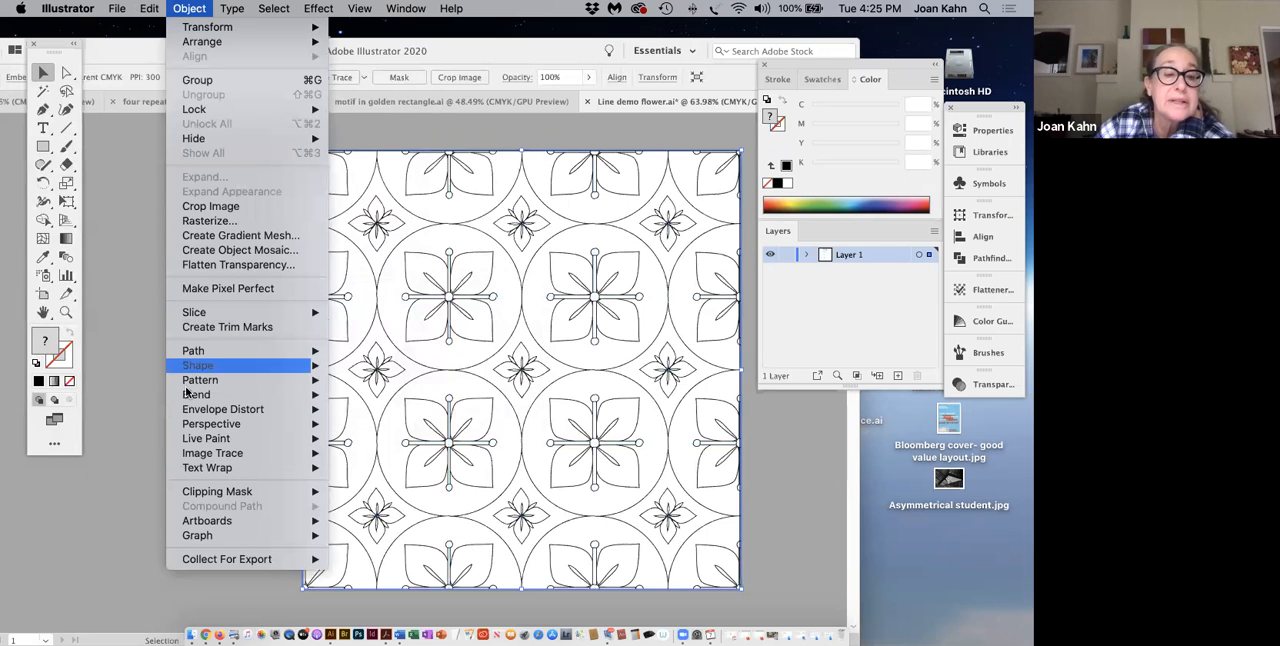
{"action": "mouse_move", "coordinate": [186, 442]}
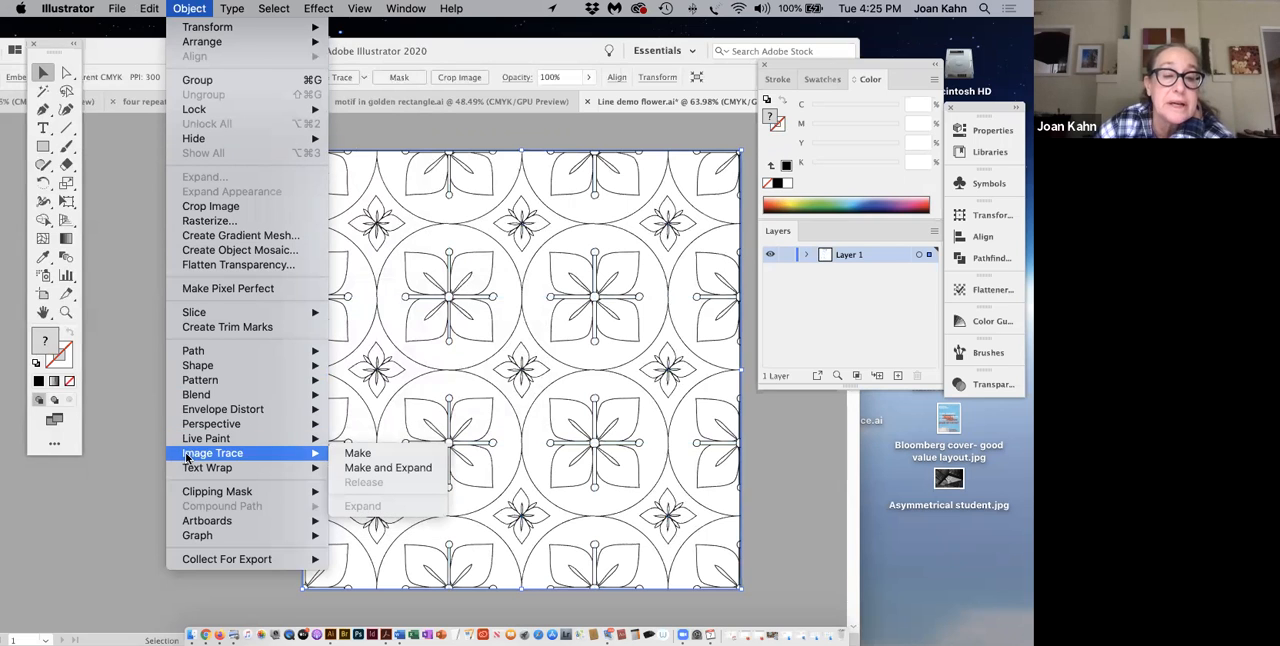
{"action": "left_click", "coordinate": [365, 468]}
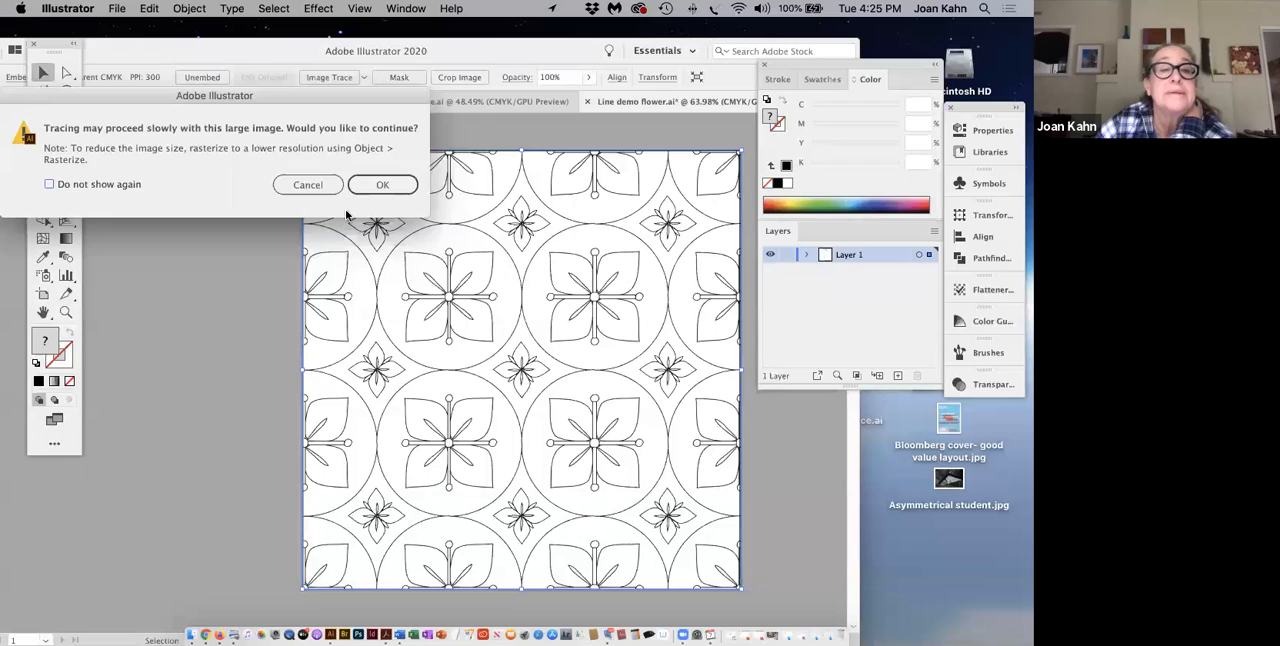
{"action": "left_click", "coordinate": [372, 188]}
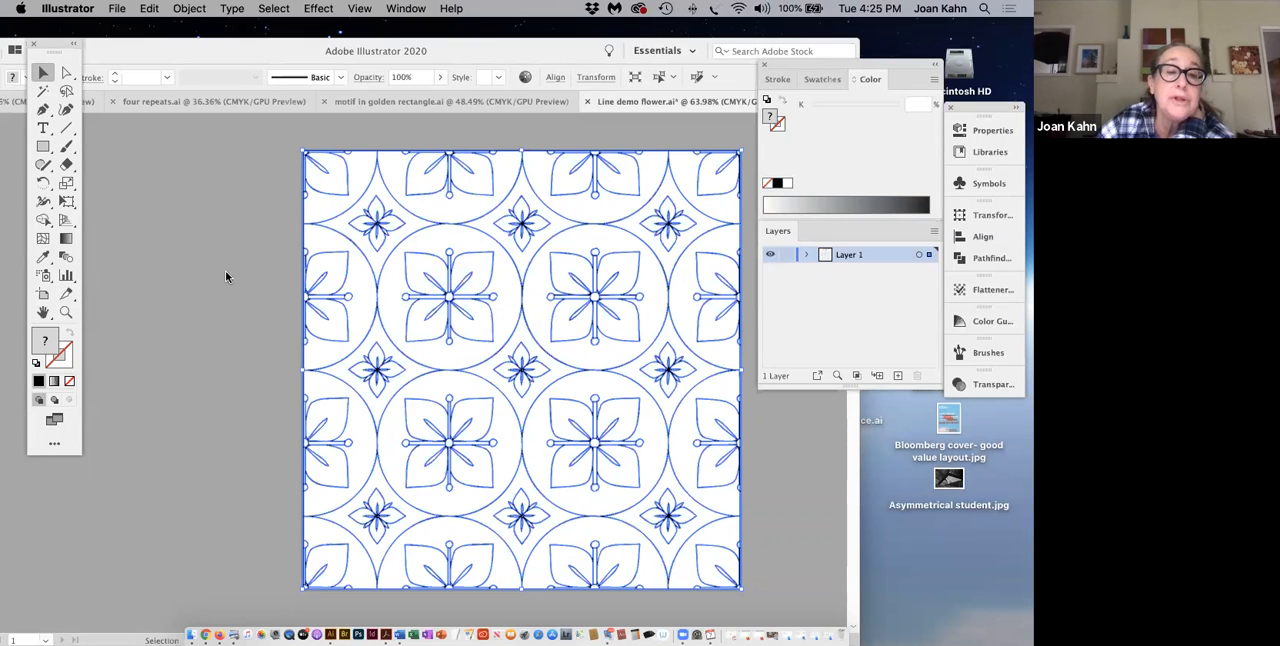
Step: Convert the expanded flower pattern into a Live Paint group and deselect it
{"action": "left_click", "coordinate": [190, 9]}
{"action": "left_click", "coordinate": [190, 9]}
{"action": "left_click", "coordinate": [190, 9]}
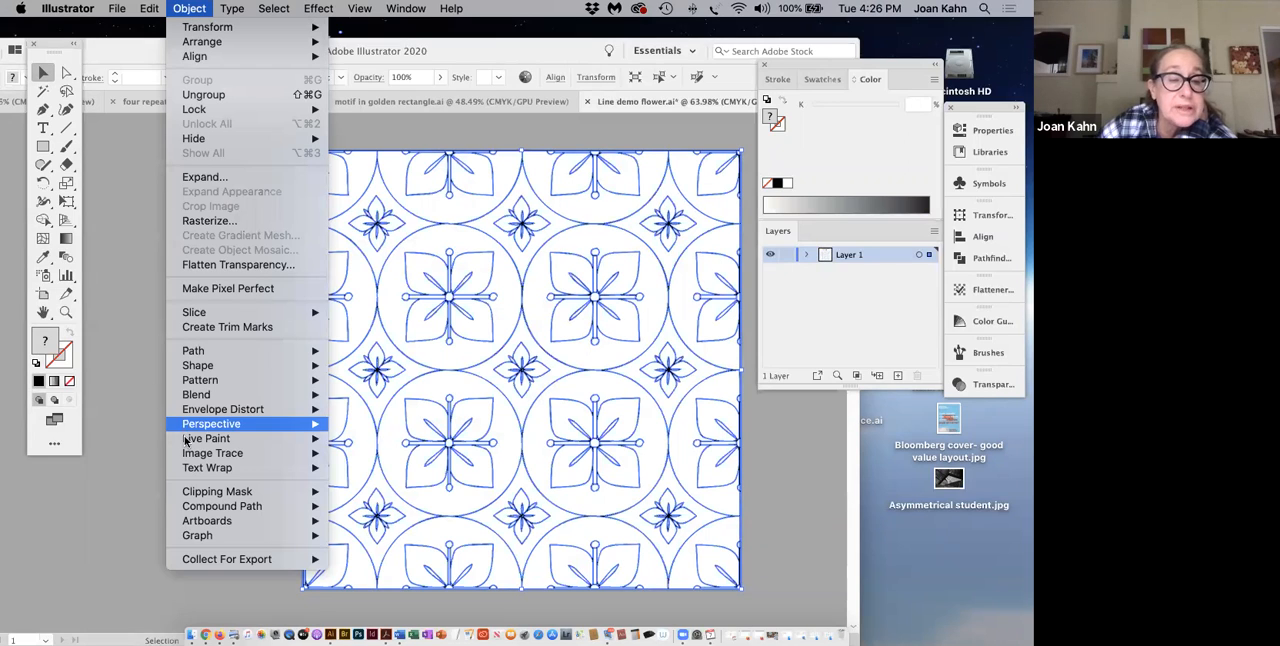
{"action": "mouse_move", "coordinate": [185, 441]}
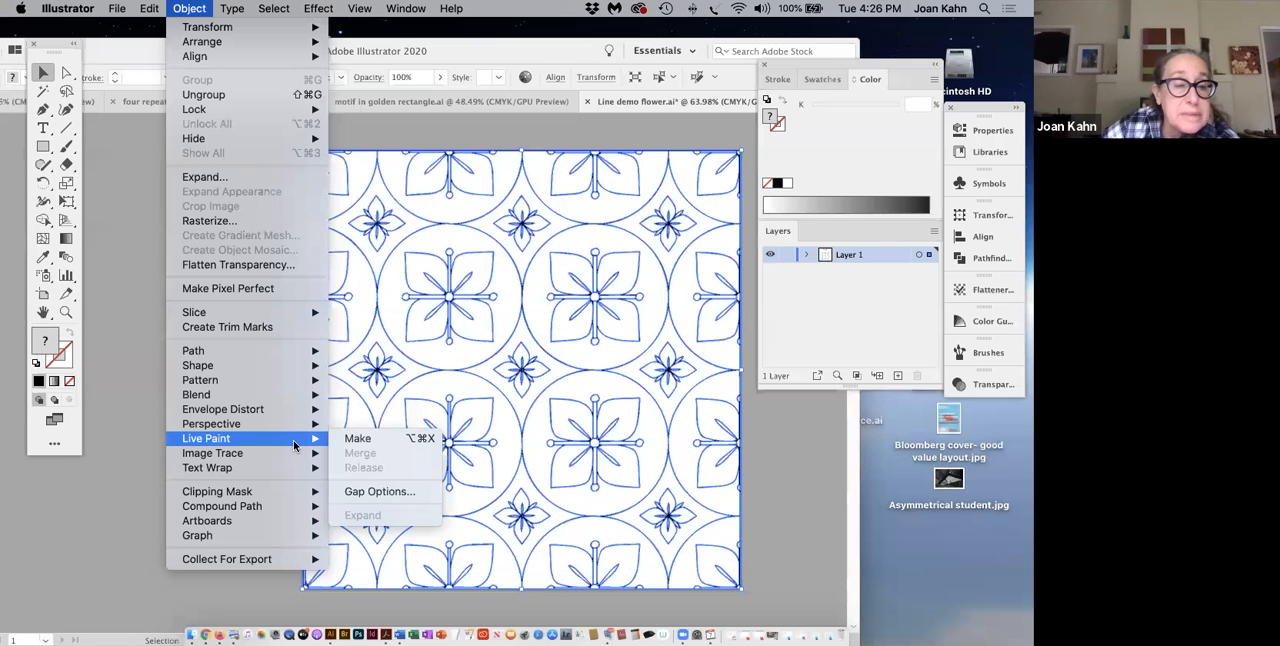
{"action": "left_click", "coordinate": [360, 440]}
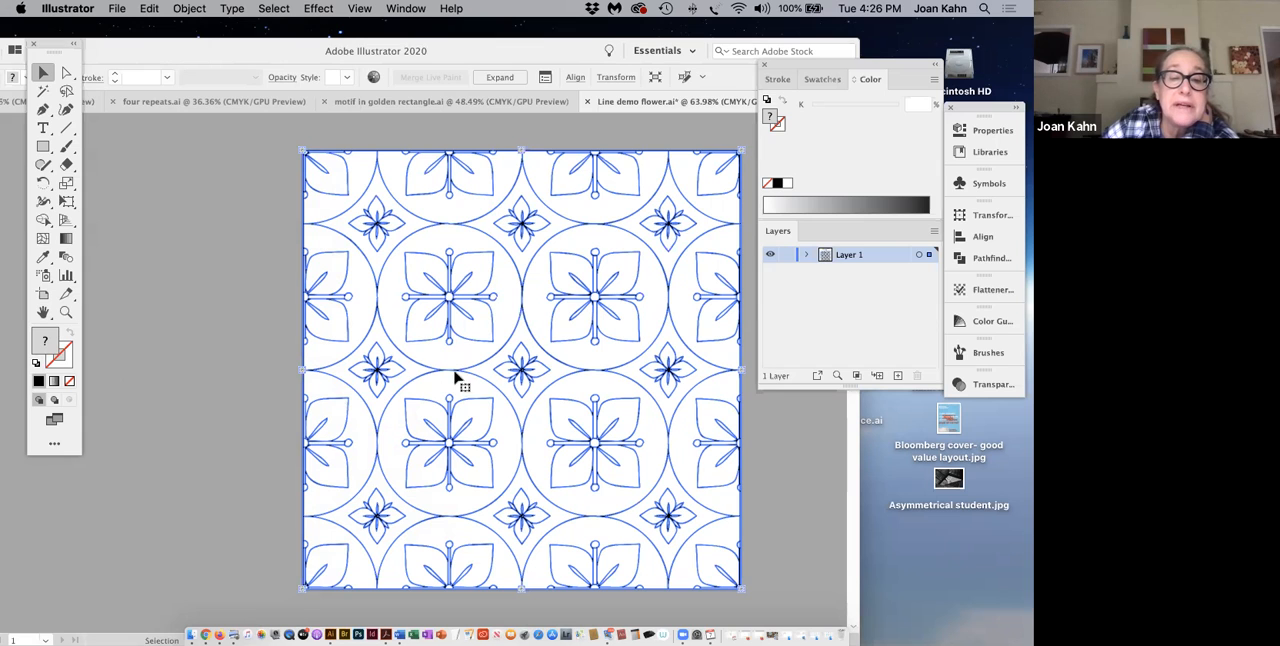
{"action": "left_click", "coordinate": [215, 283]}
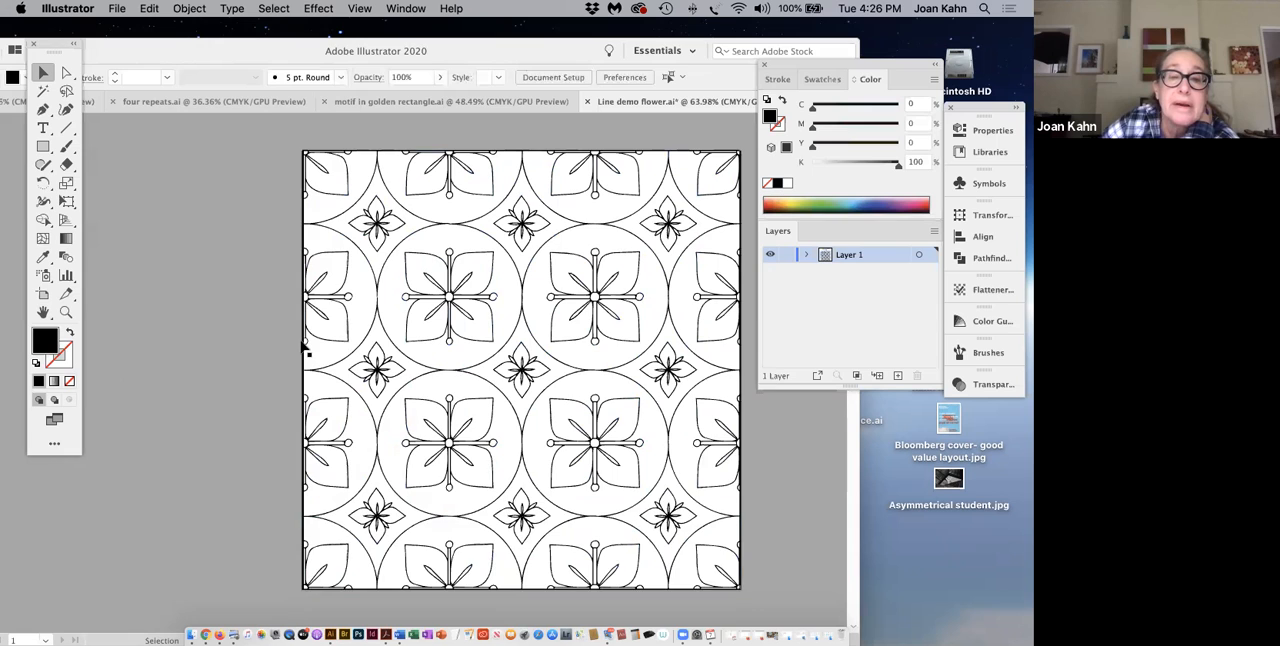
Step: Set the Live Paint Bucket's fill to the yellow sampled from the second swatch in the lower palette row
{"action": "scroll", "coordinate": [304, 347], "scroll_direction": "up", "scroll_amount": 3}
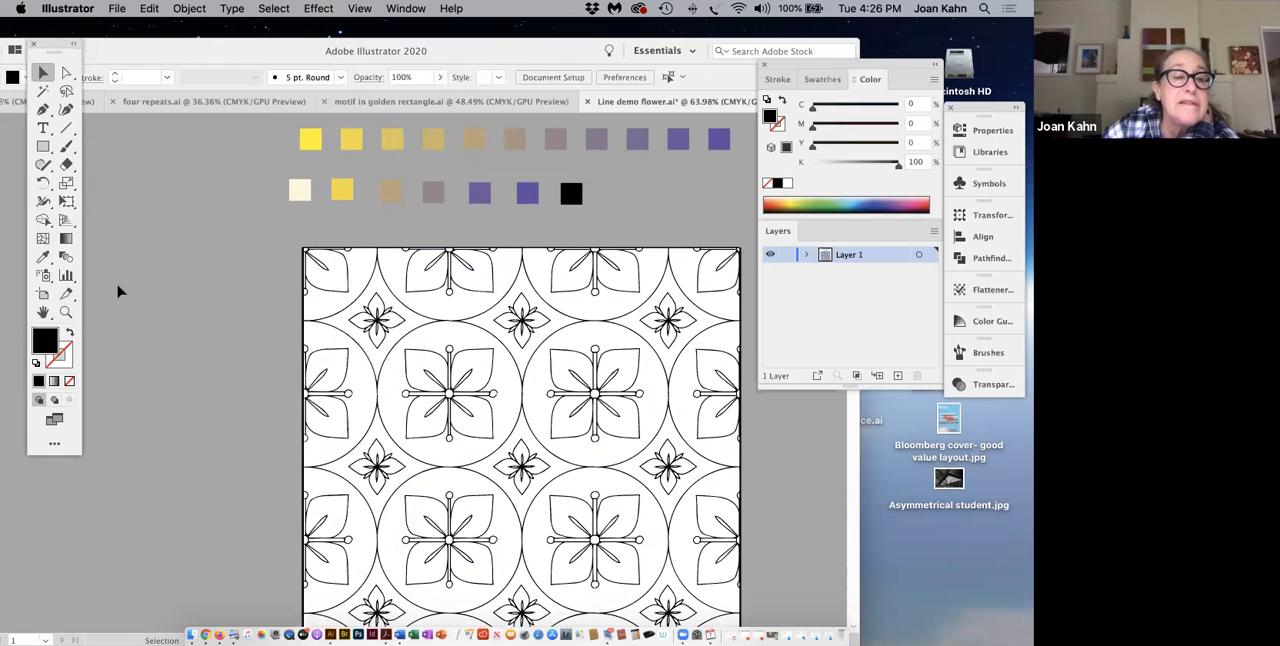
{"action": "left_click", "coordinate": [42, 222]}
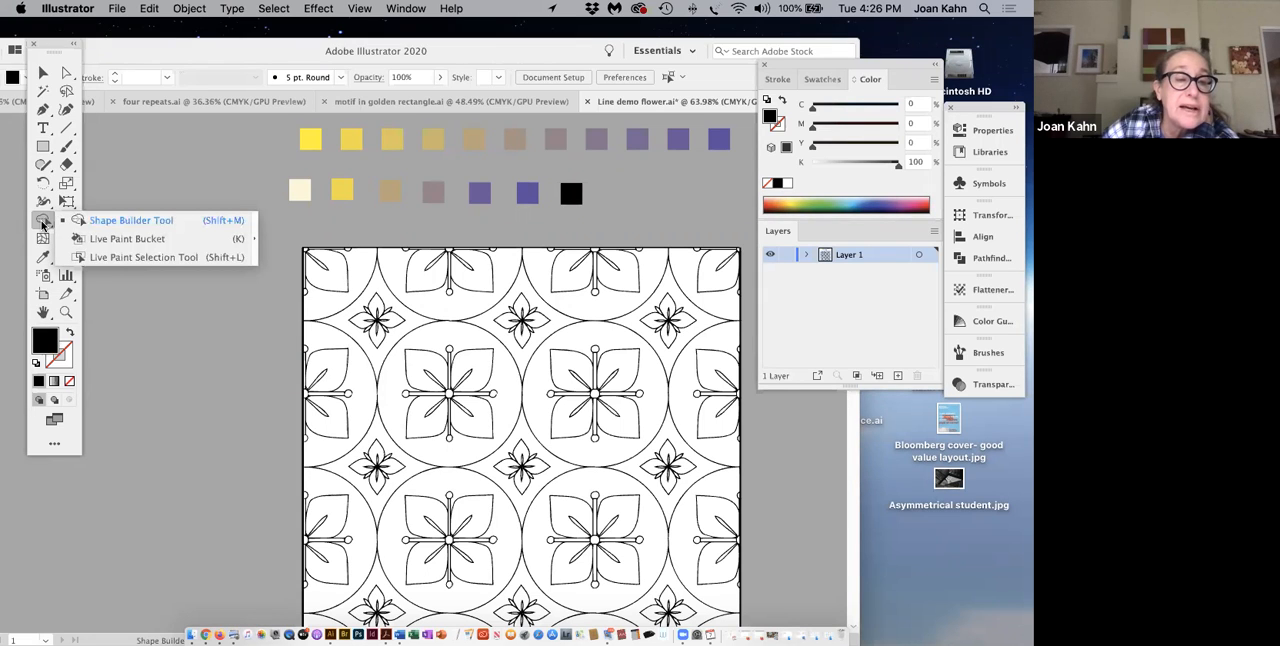
{"action": "left_click", "coordinate": [96, 240]}
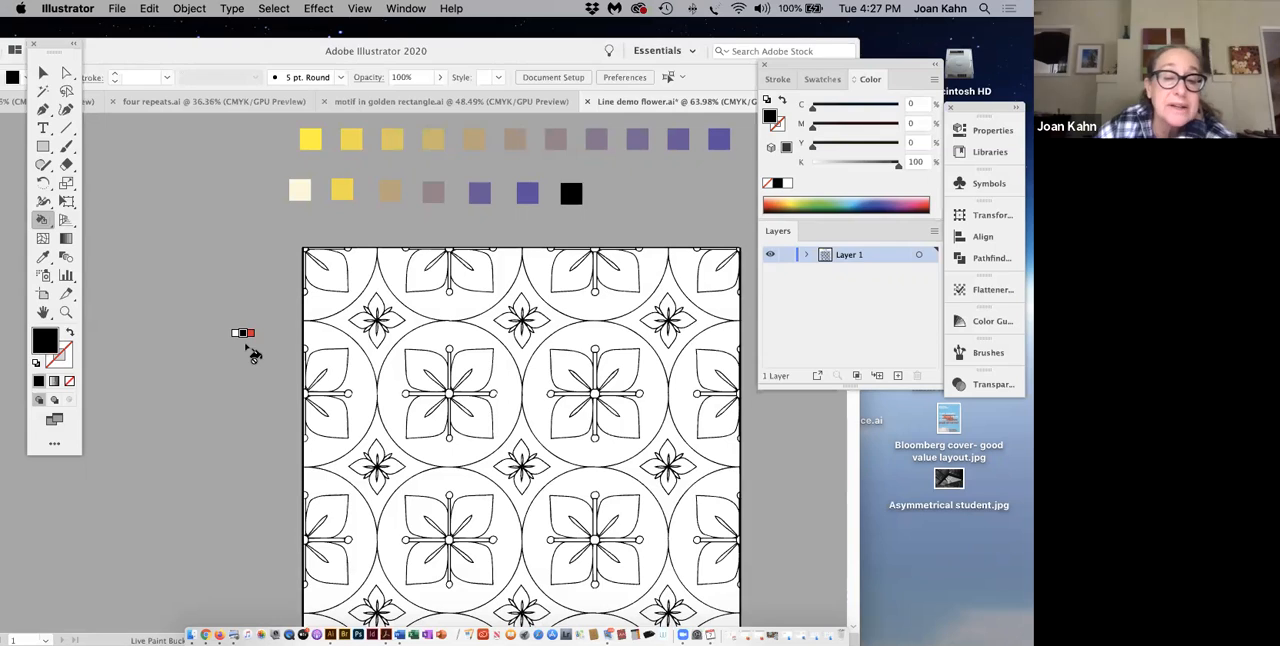
{"action": "scroll", "coordinate": [255, 350], "scroll_direction": "left", "scroll_amount": 2}
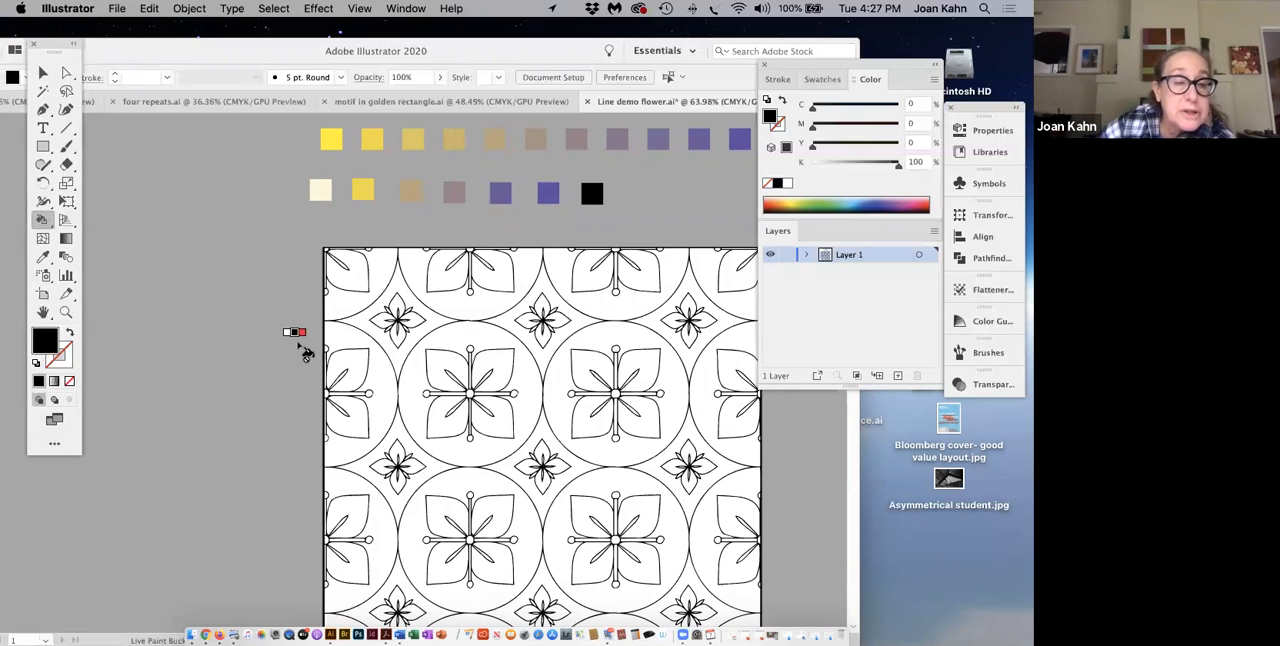
{"action": "scroll", "coordinate": [305, 352], "scroll_direction": "left", "scroll_amount": 1}
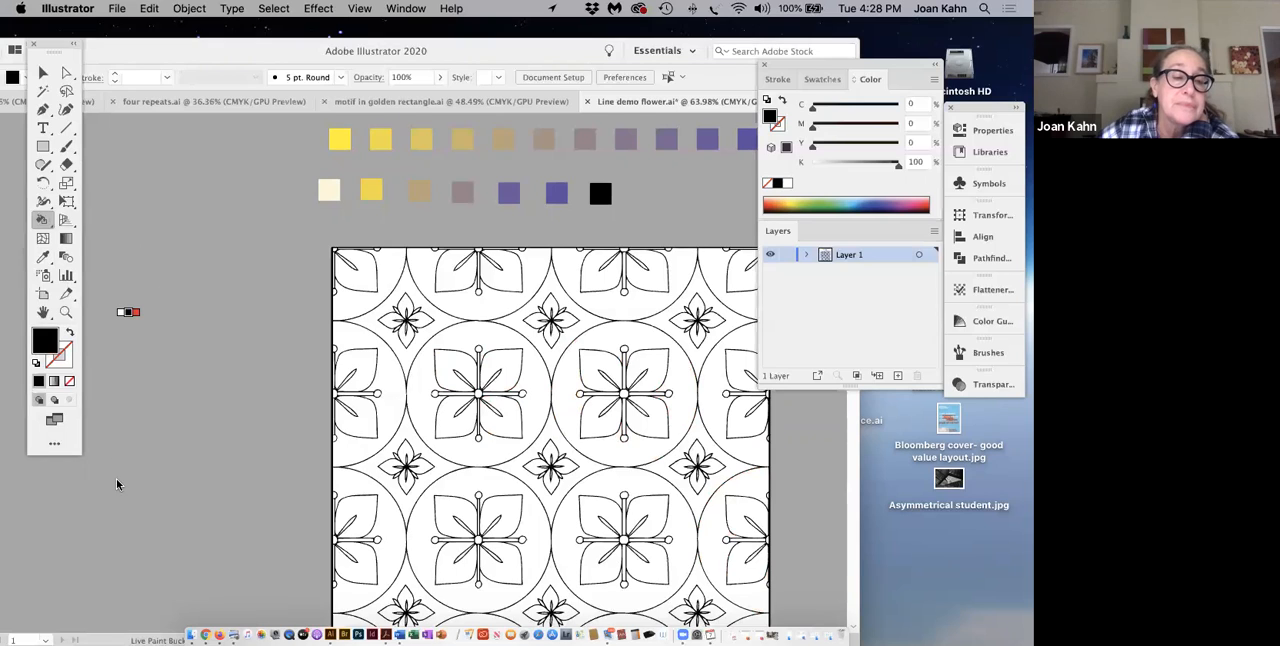
{"action": "left_click", "coordinate": [43, 258]}
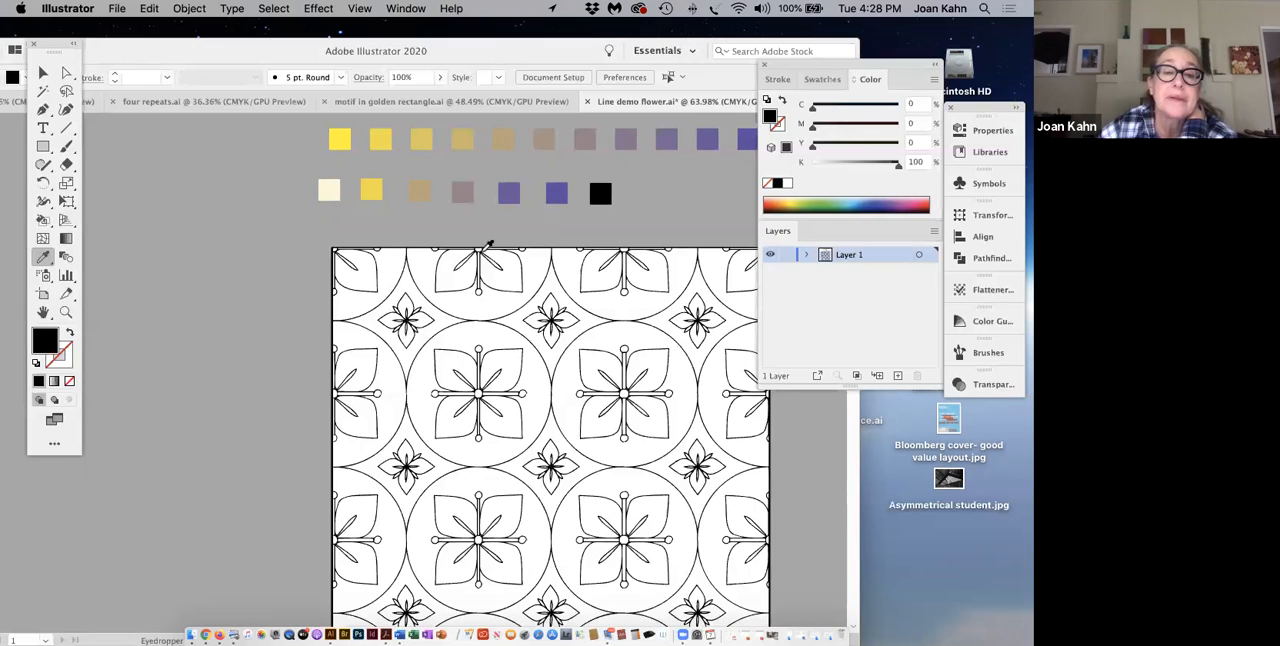
{"action": "left_click", "coordinate": [373, 195]}
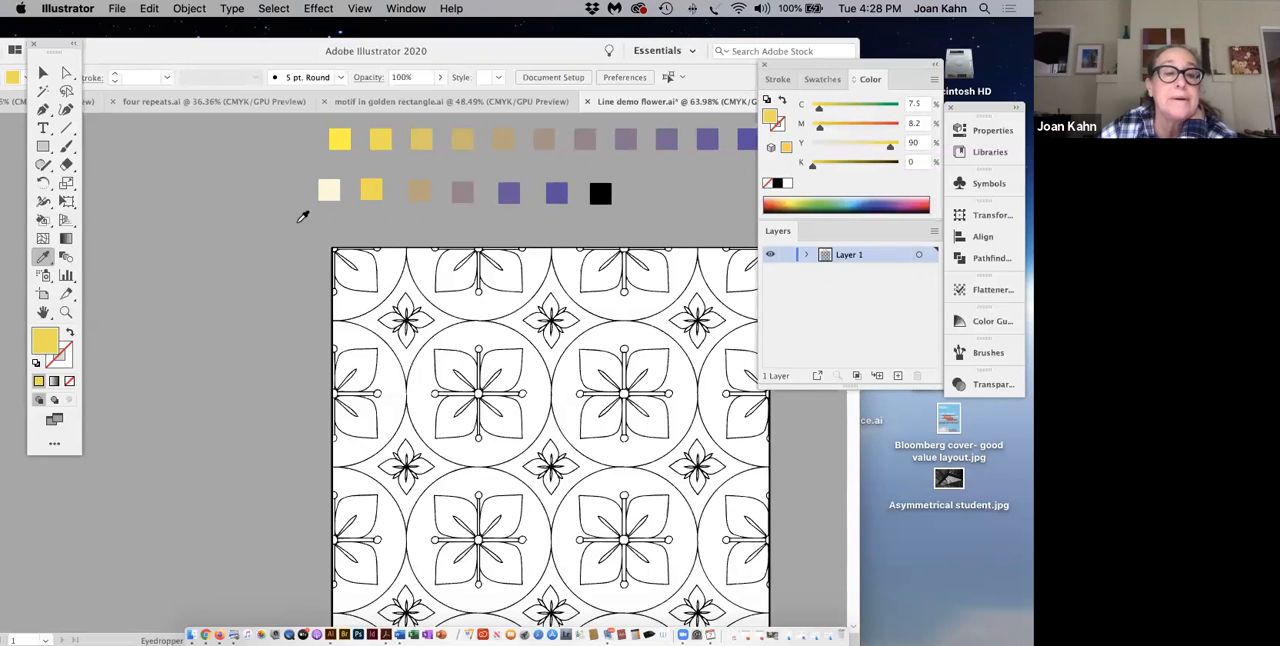
{"action": "left_click_drag", "start_coordinate": [42, 220], "coordinate": [127, 238]}
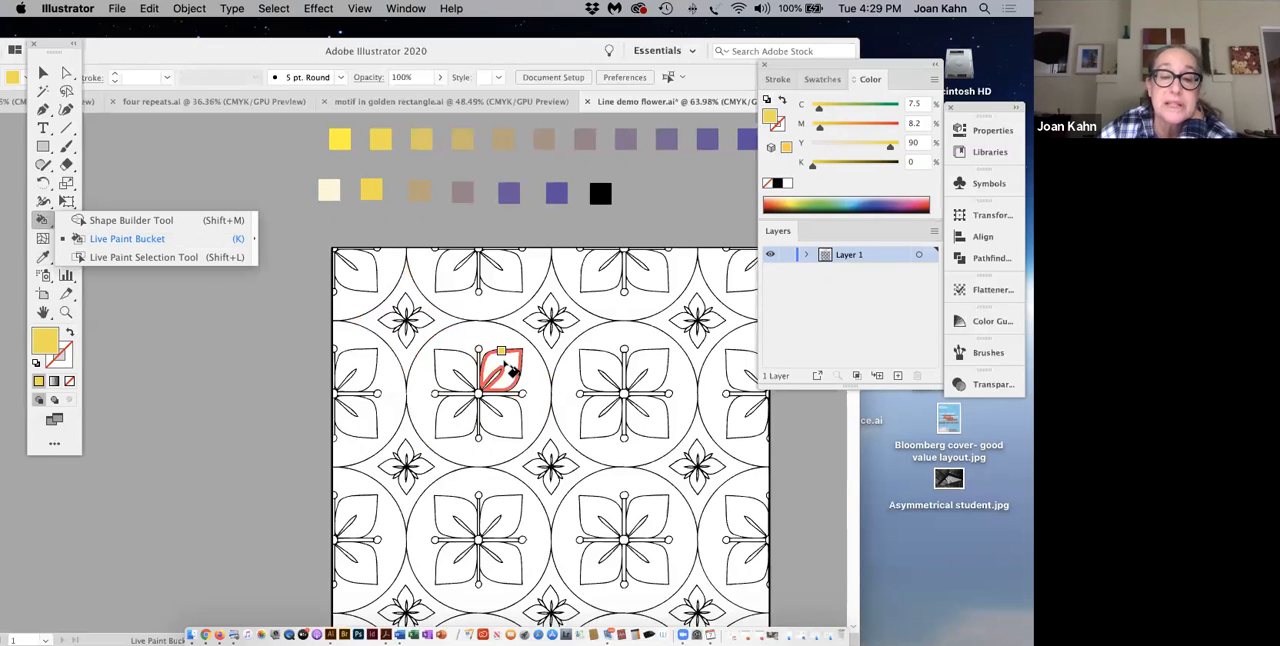
Step: In the upper full flower row, fill the left-edge and first full flowers' upper-right petals and the other two flowers' lower-left petals yellow
{"action": "left_click", "coordinate": [508, 368]}
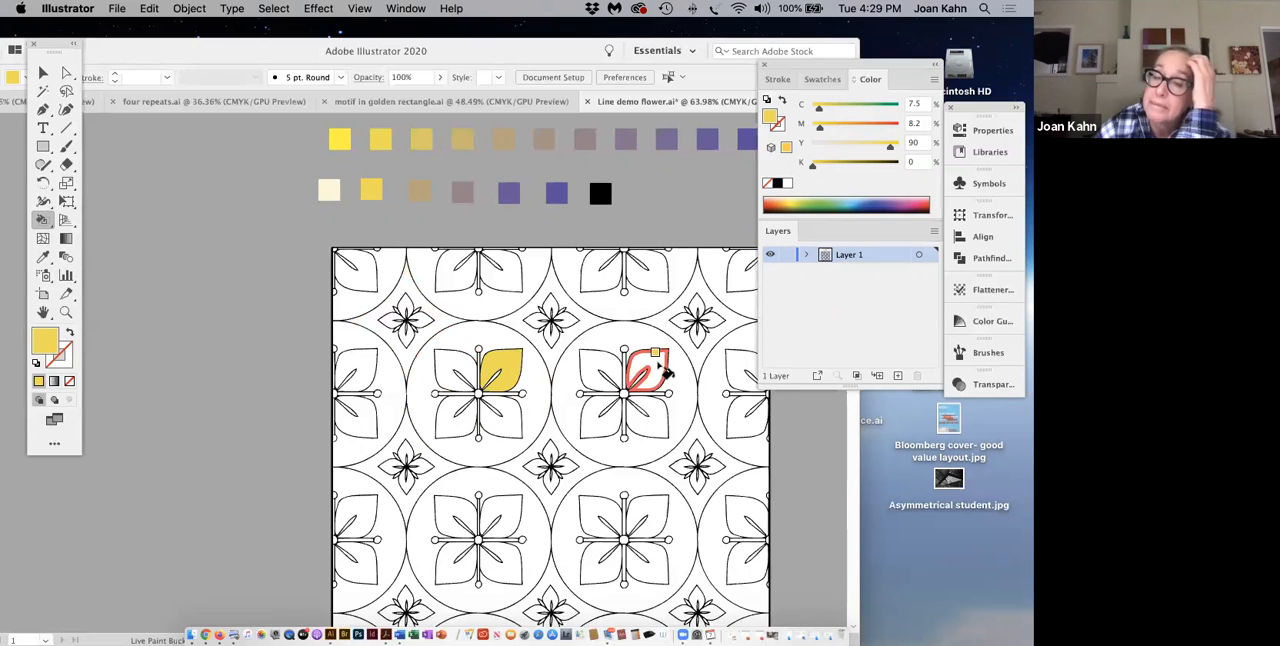
{"action": "left_click", "coordinate": [607, 427]}
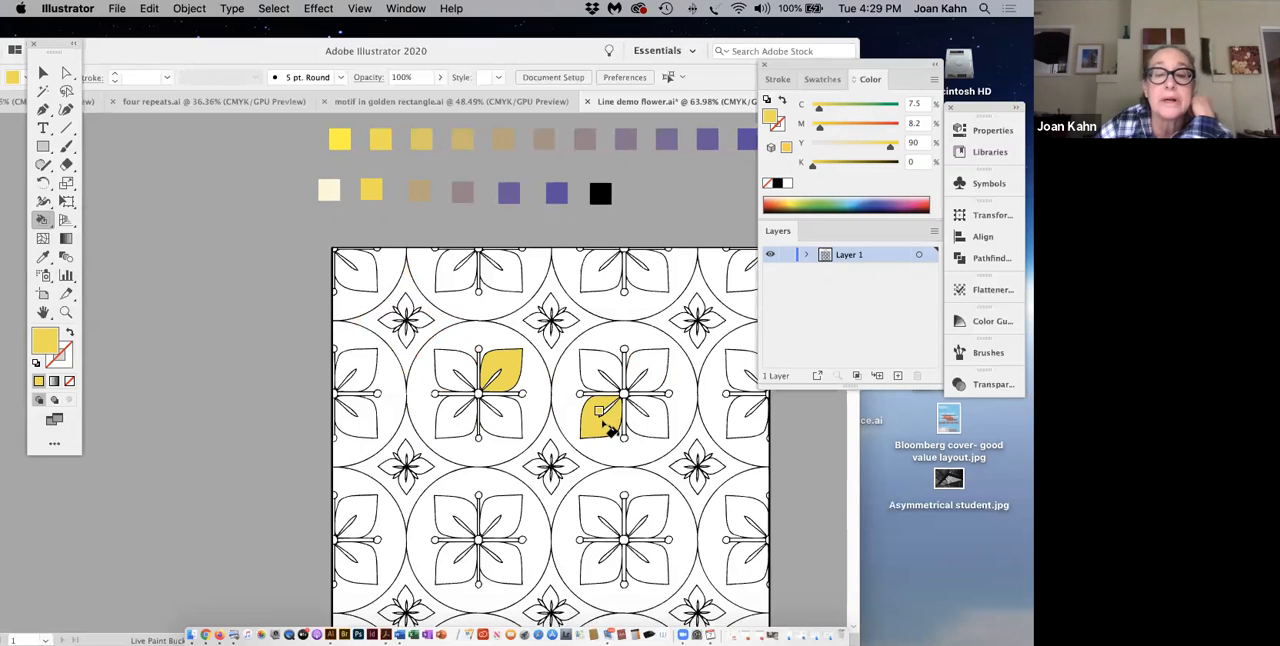
{"action": "left_click", "coordinate": [375, 373]}
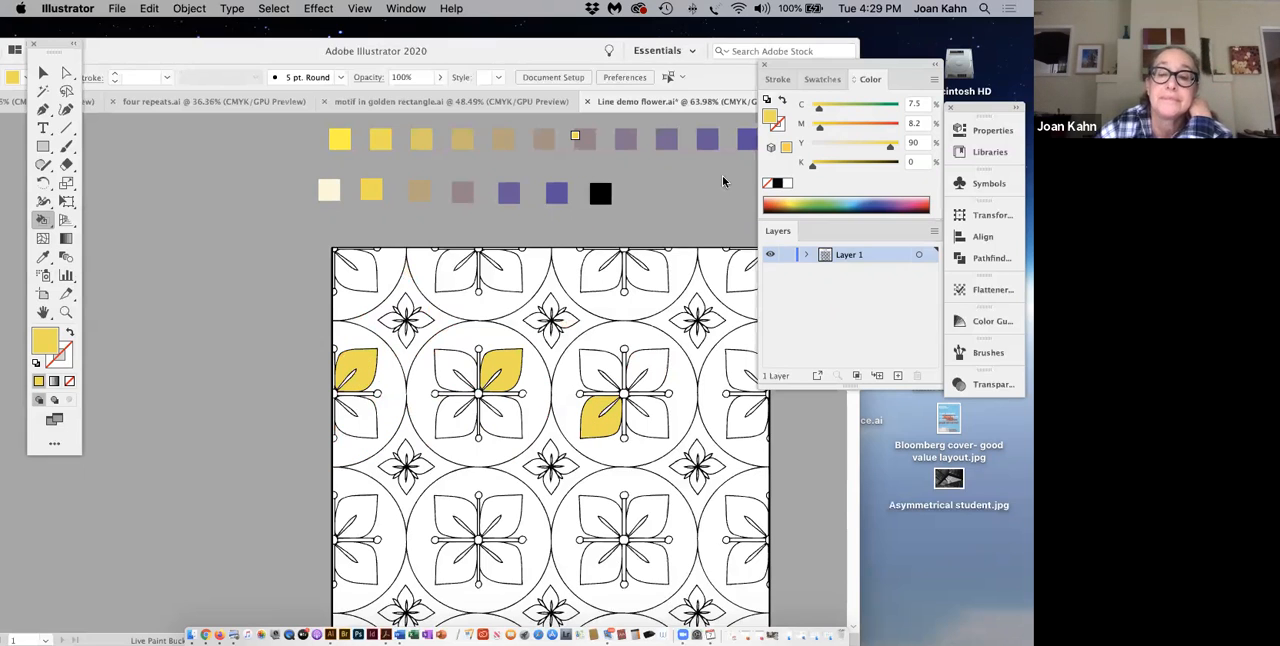
{"action": "left_click", "coordinate": [742, 432]}
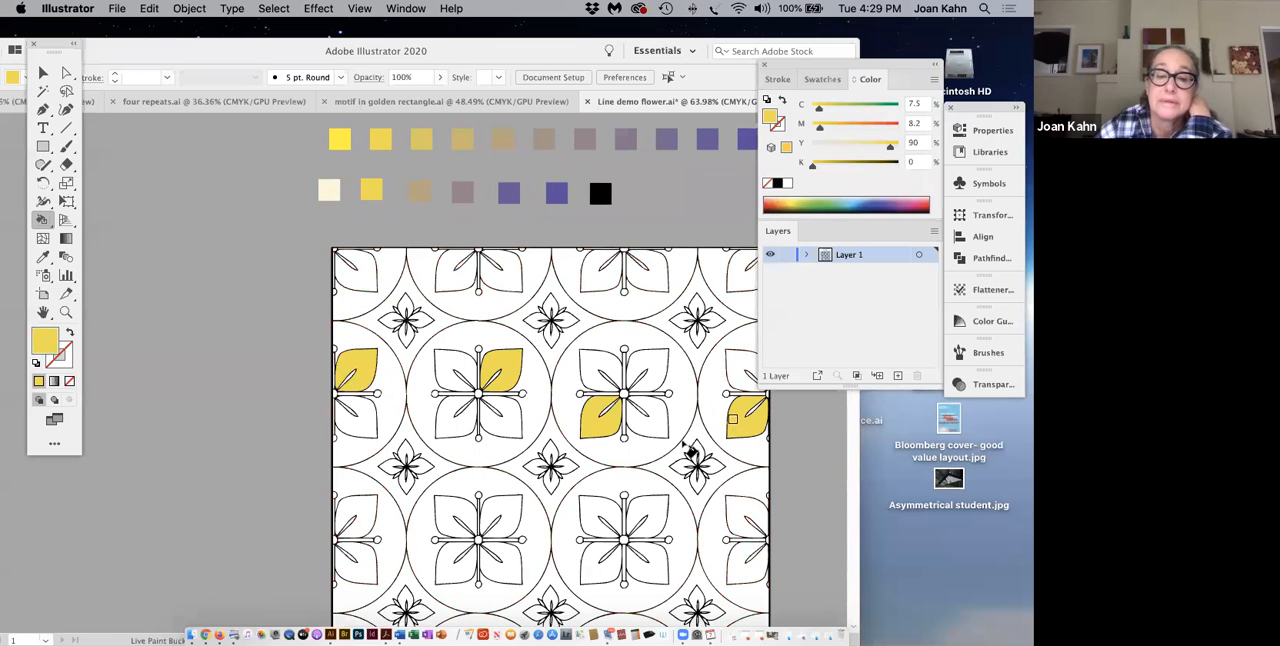
Step: In the lower full flower row, fill upper-left petals on the first full and right-edge flowers, and lower-right petals on the others, yellow
{"action": "left_click", "coordinate": [447, 512]}
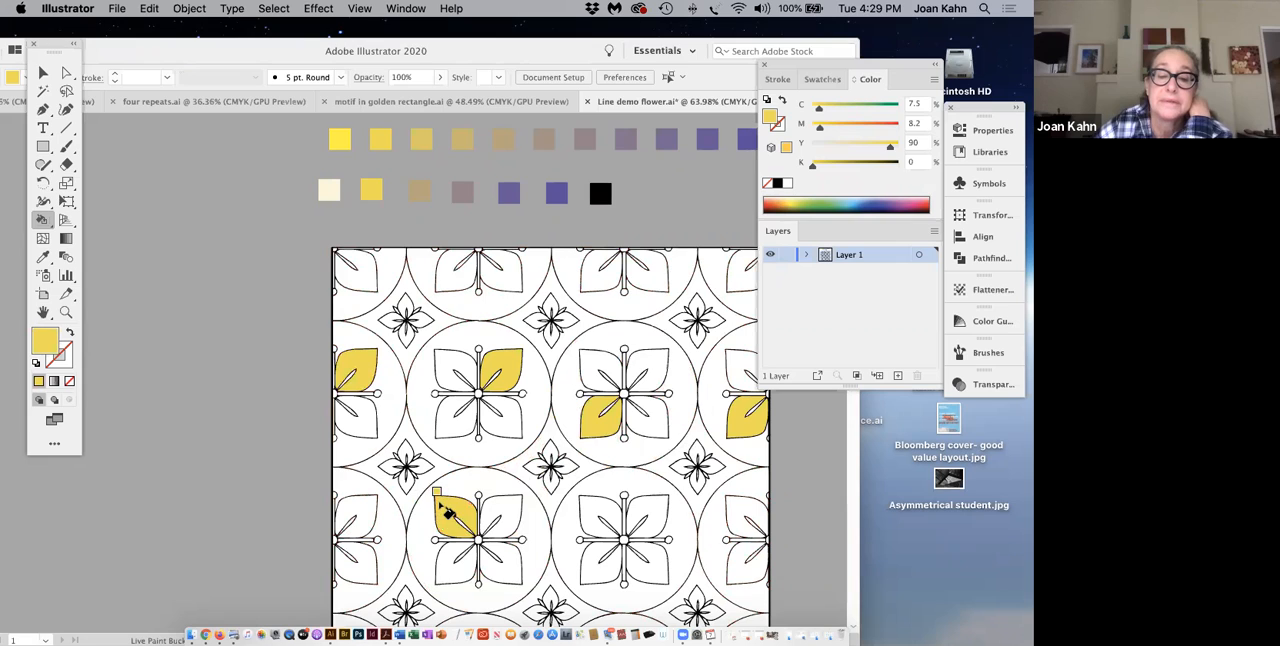
{"action": "left_click", "coordinate": [644, 566]}
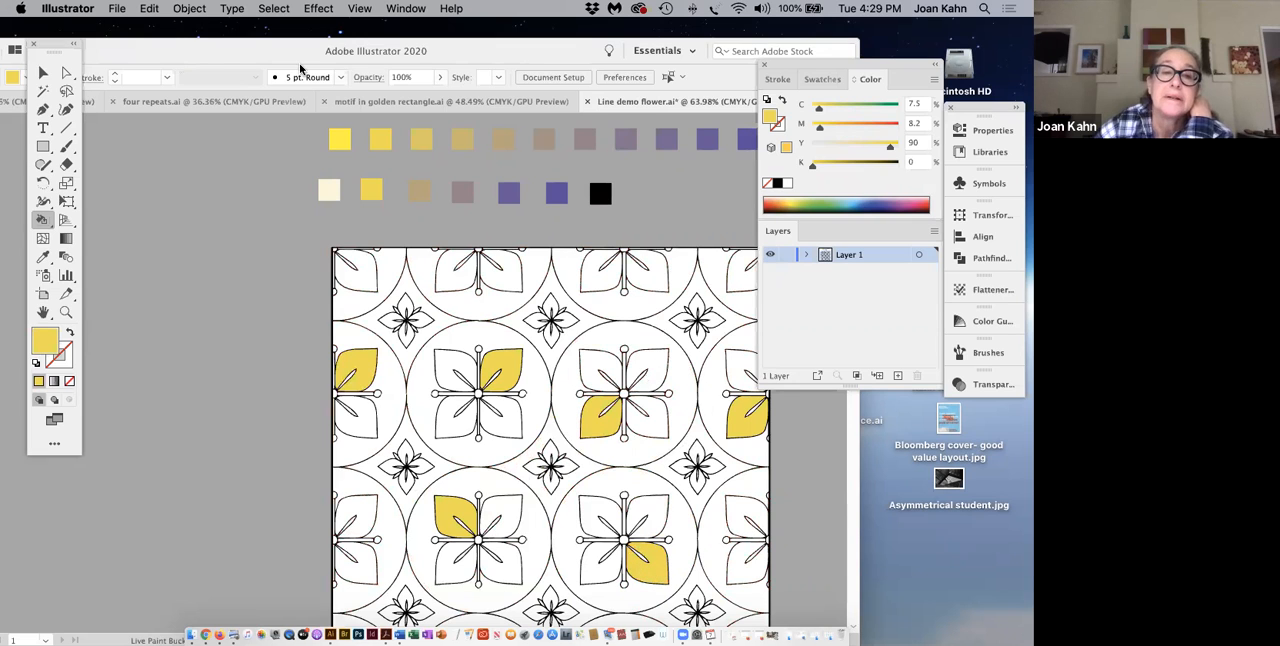
{"action": "left_click_drag", "start_coordinate": [219, 53], "coordinate": [153, 38]}
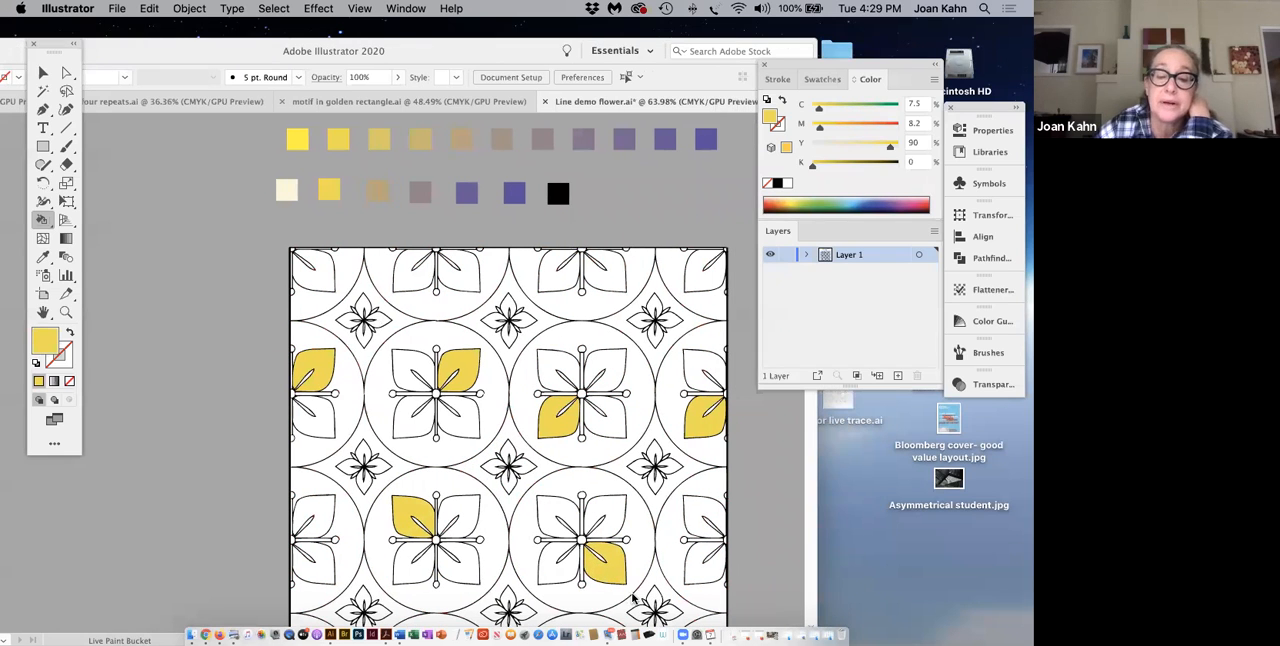
{"action": "left_click", "coordinate": [700, 525]}
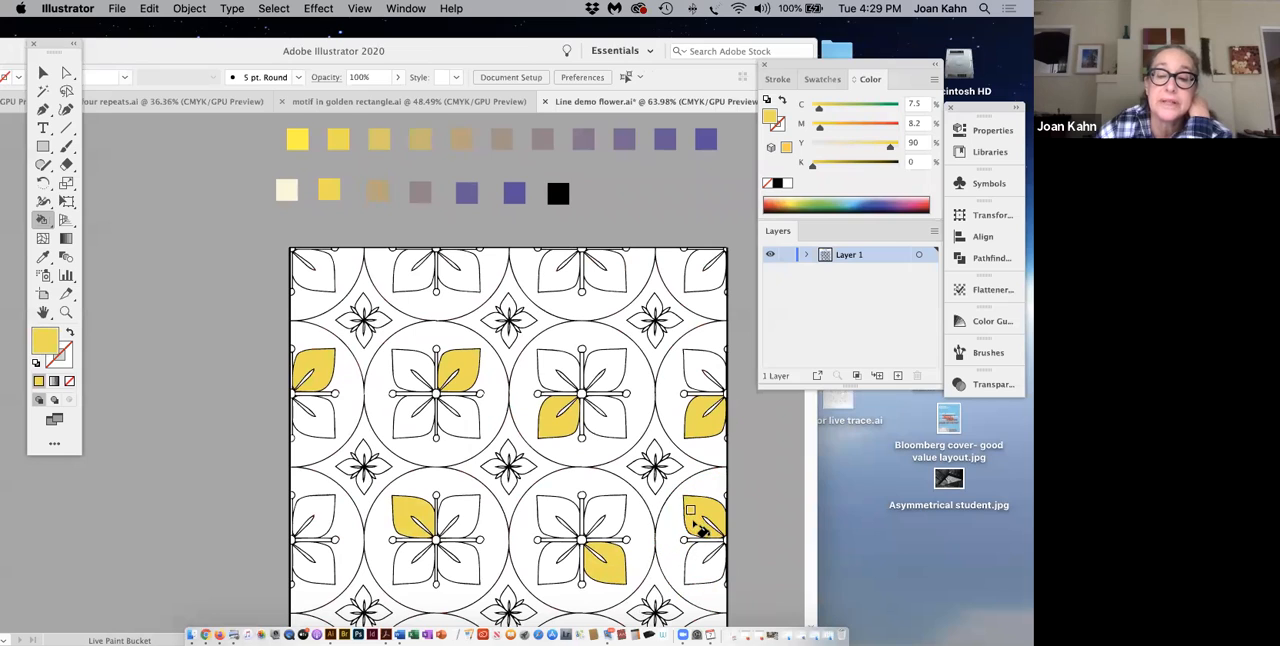
{"action": "left_click", "coordinate": [330, 572]}
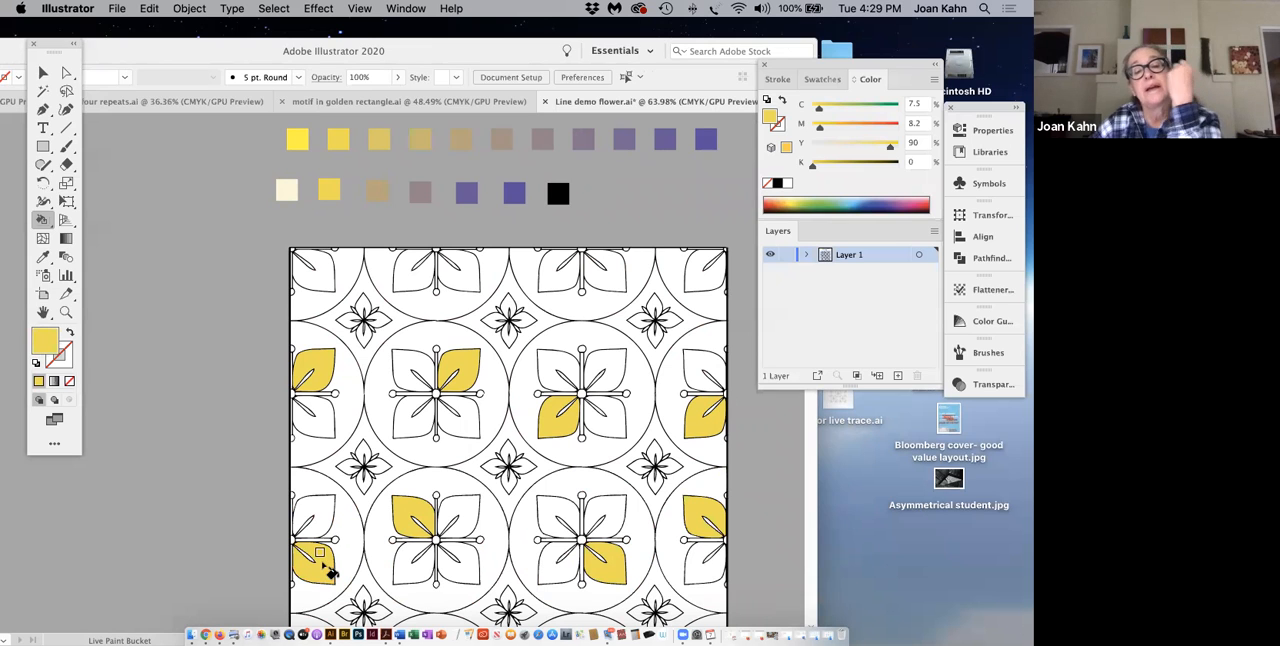
Step: Fill the petal of the cropped flower in the pattern's bottom-left corner yellow
{"action": "scroll", "coordinate": [388, 575], "scroll_direction": "down", "scroll_amount": 1}
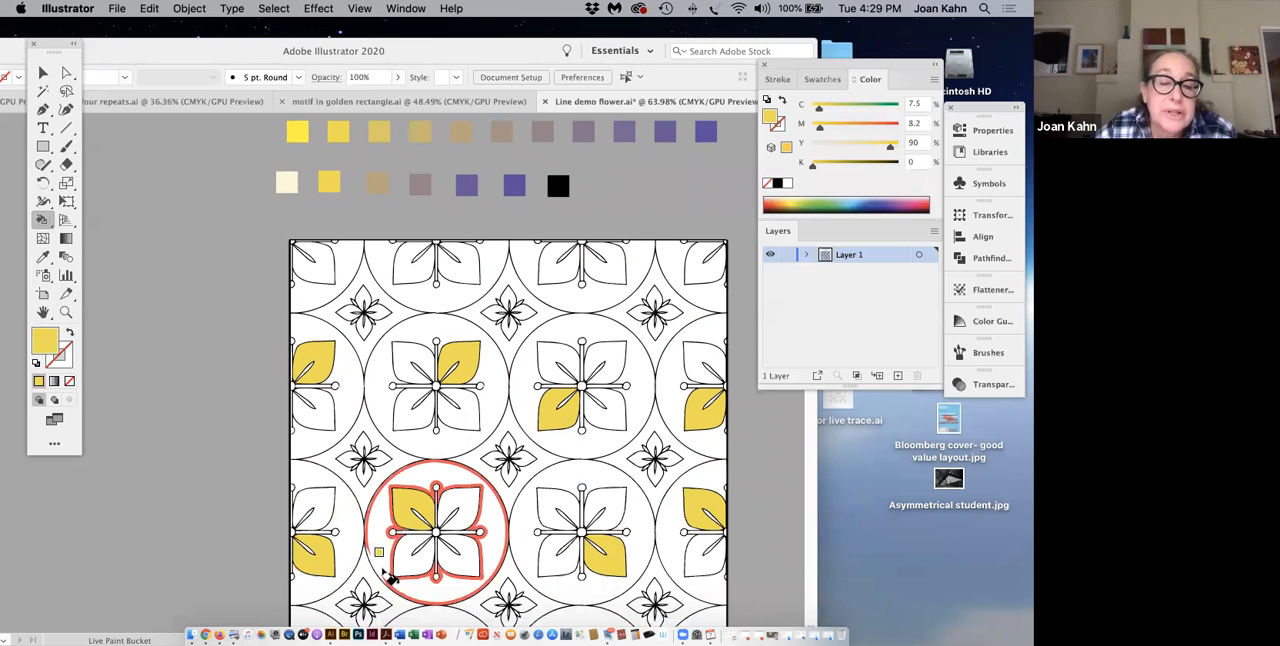
{"action": "scroll", "coordinate": [388, 575], "scroll_direction": "down", "scroll_amount": 5}
{"action": "scroll", "coordinate": [437, 402], "scroll_direction": "down", "scroll_amount": 5}
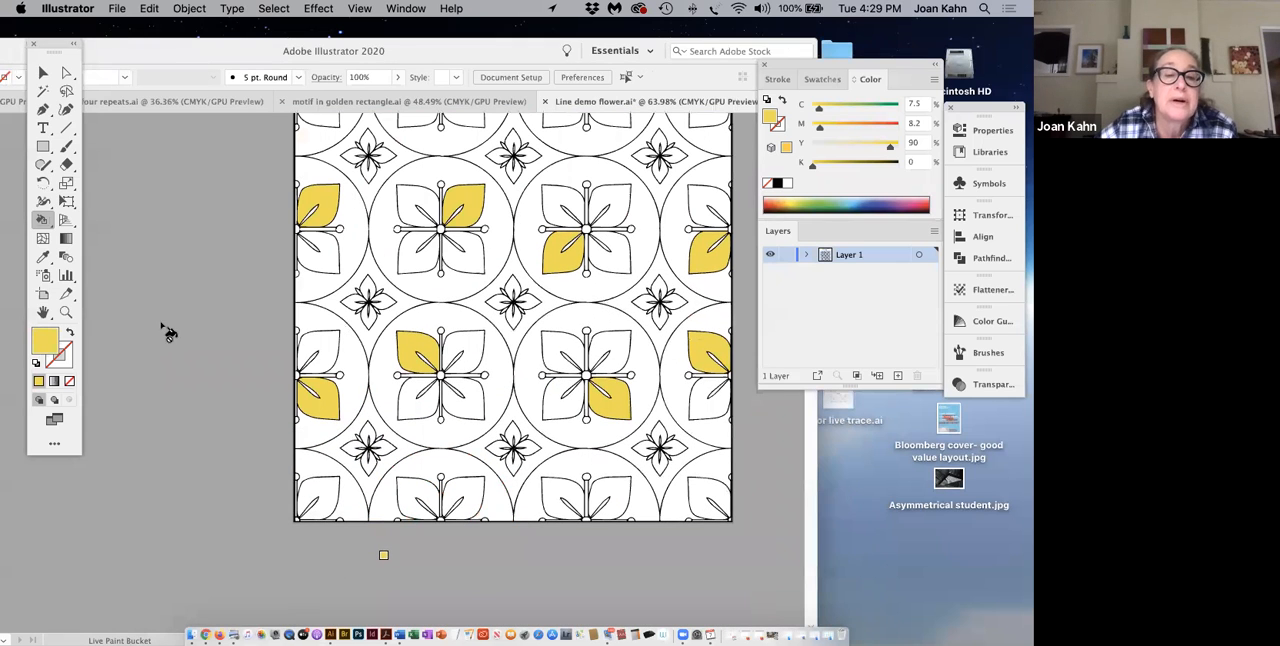
{"action": "left_click", "coordinate": [331, 491]}
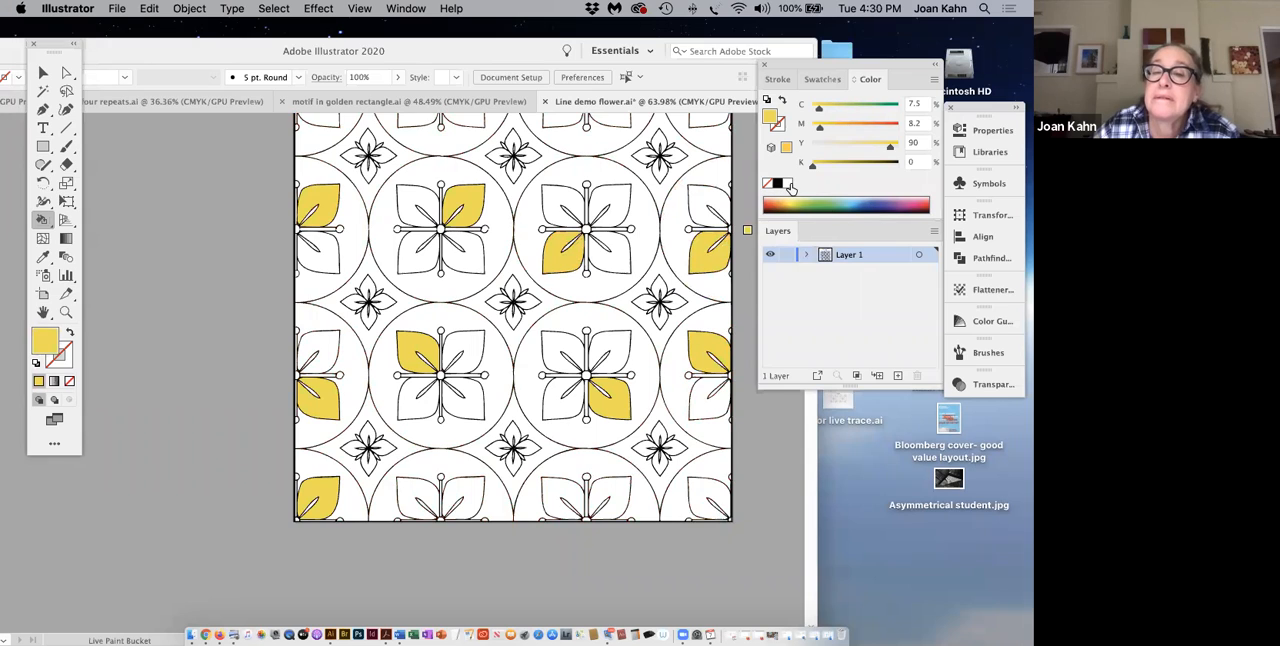
Step: Repaint the yellow petals of the left-edge and right-edge flowers in the upper full flower row white
{"action": "left_click", "coordinate": [787, 184]}
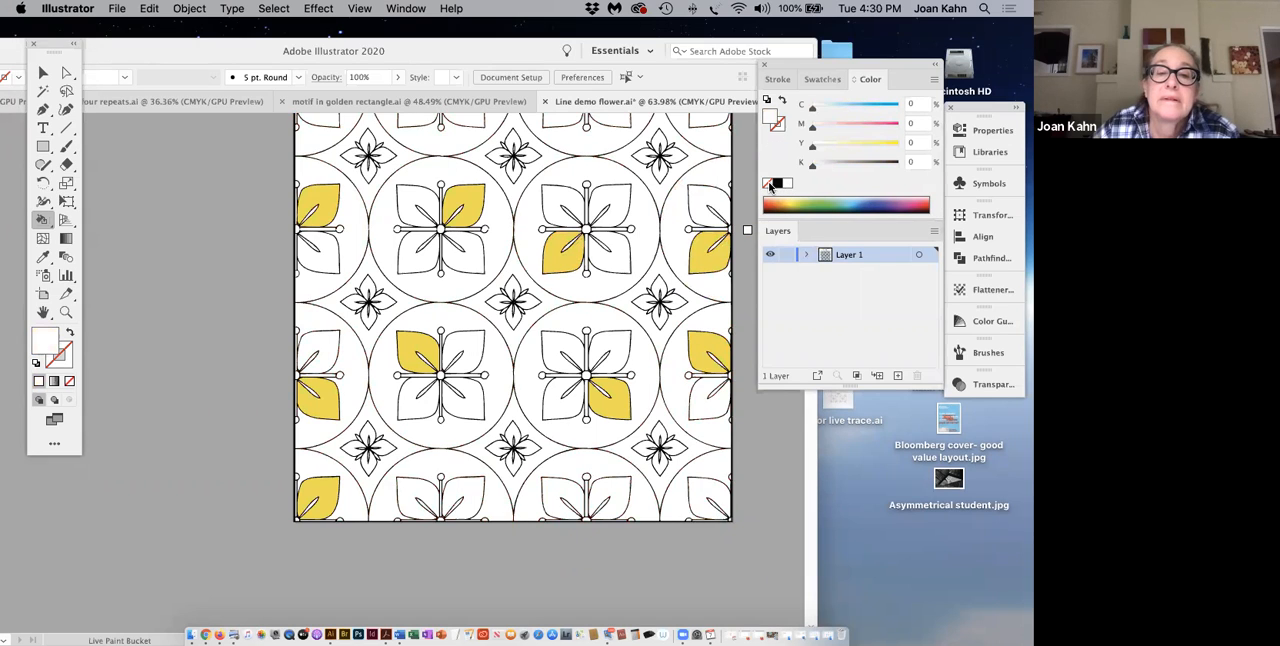
{"action": "left_click", "coordinate": [334, 206]}
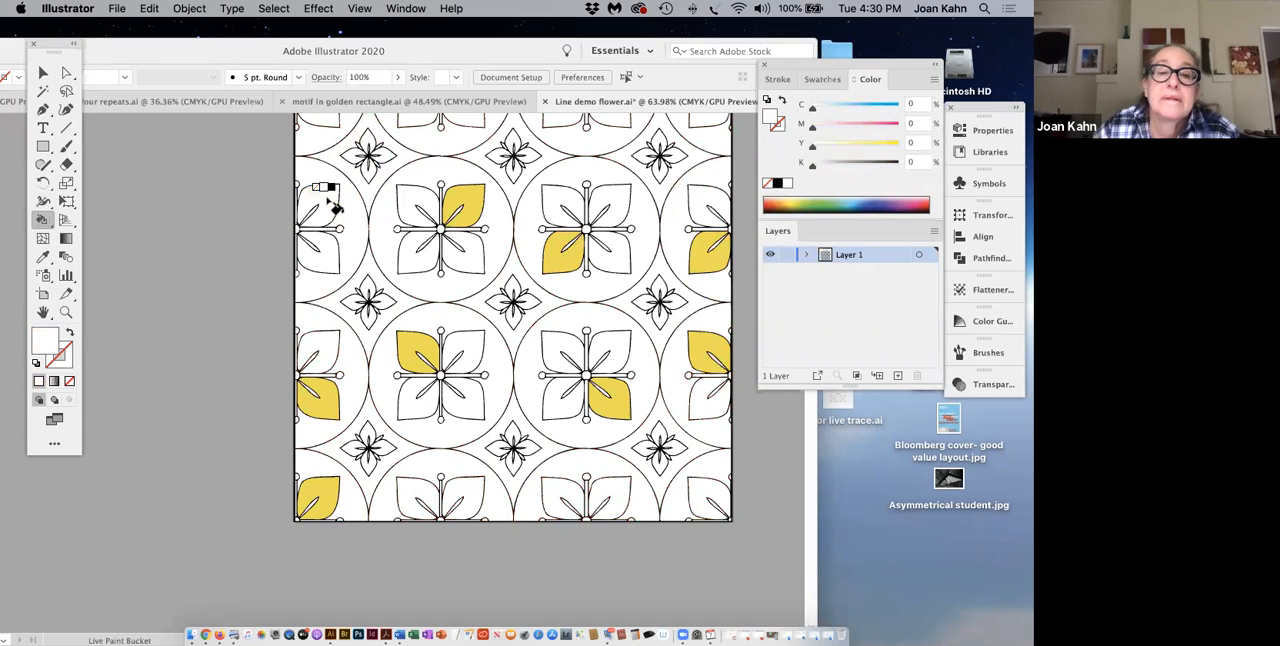
{"action": "left_click", "coordinate": [707, 264]}
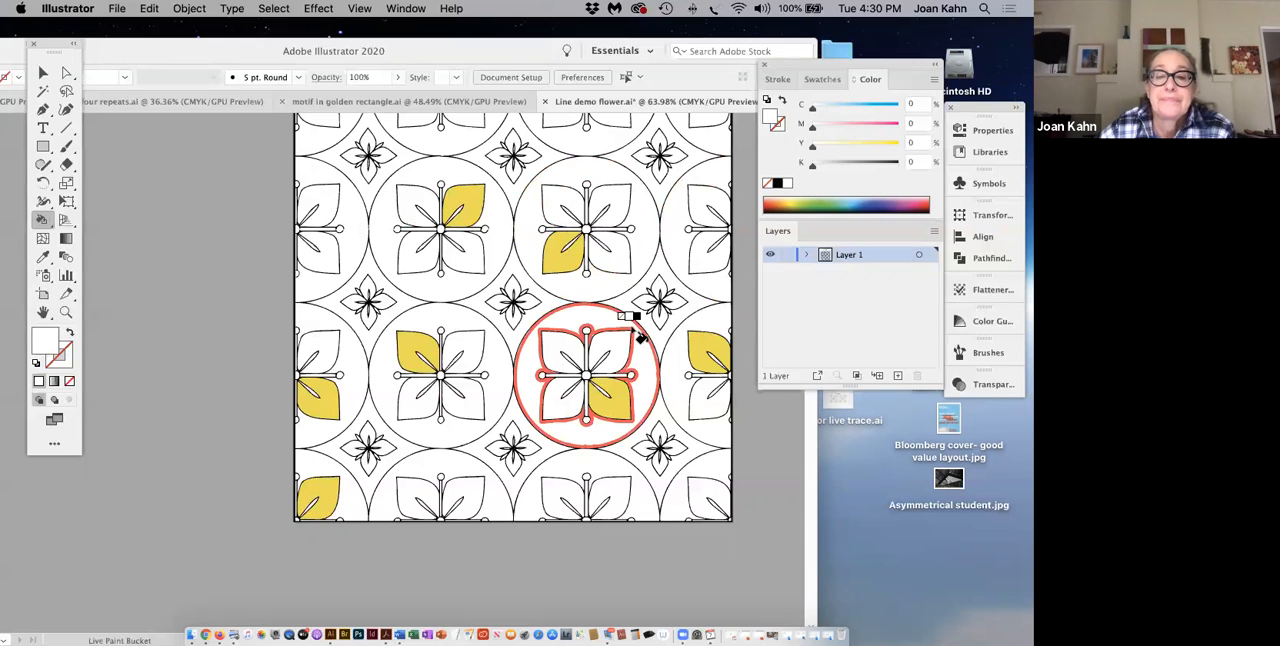
Step: Resample the palette yellow and fill the lower-right petals of the top row's left-edge and second full-width flowers, plus the bottom row's matching second flower's upper-right petal
{"action": "scroll", "coordinate": [634, 334], "scroll_direction": "up", "scroll_amount": 2}
{"action": "scroll", "coordinate": [636, 340], "scroll_direction": "up", "scroll_amount": 2}
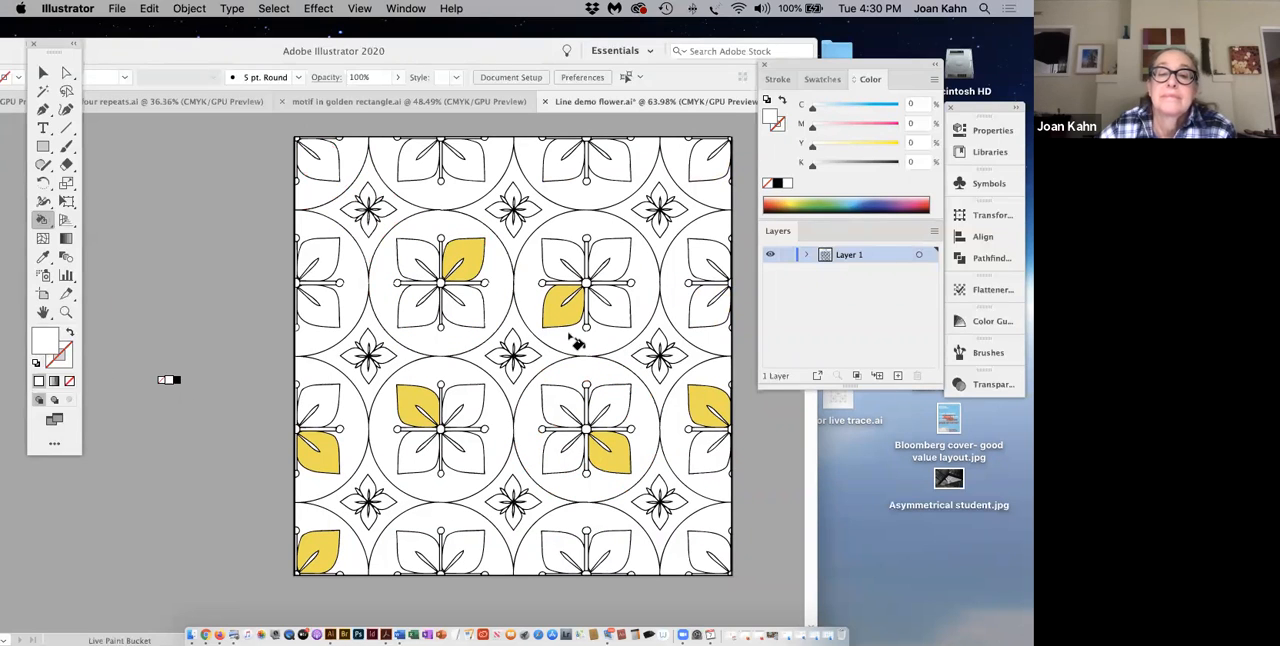
{"action": "scroll", "coordinate": [190, 320], "scroll_direction": "up", "scroll_amount": 5}
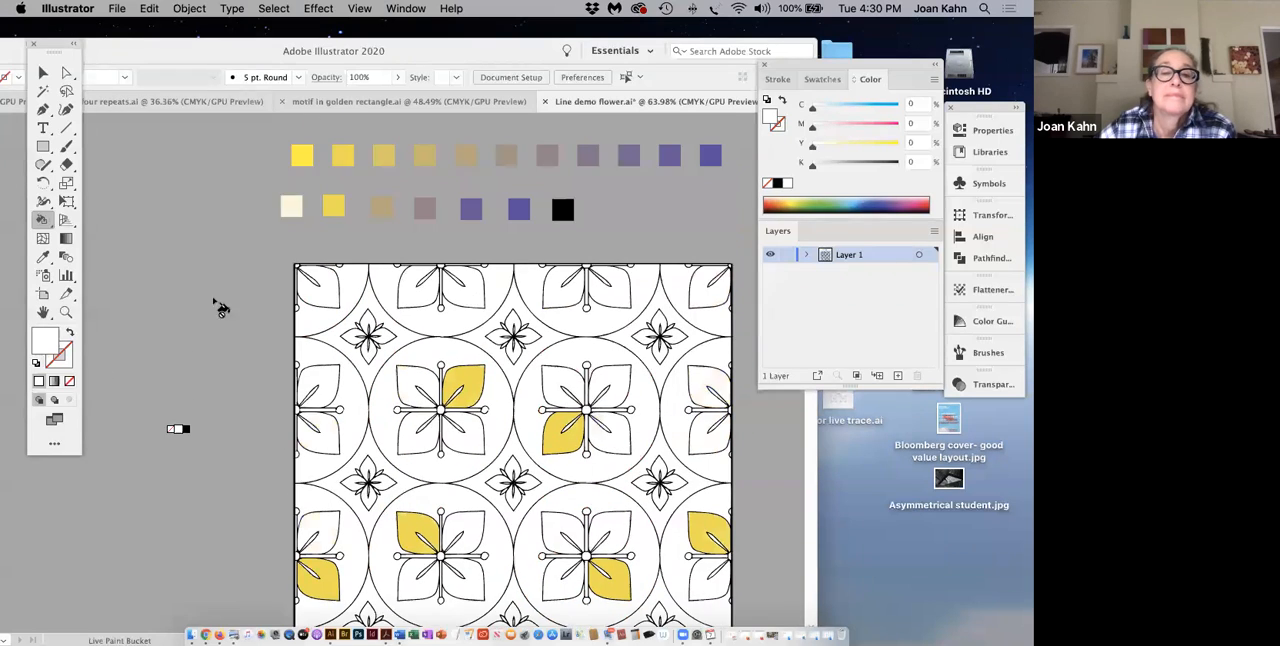
{"action": "left_click", "coordinate": [47, 259]}
{"action": "left_click", "coordinate": [335, 207]}
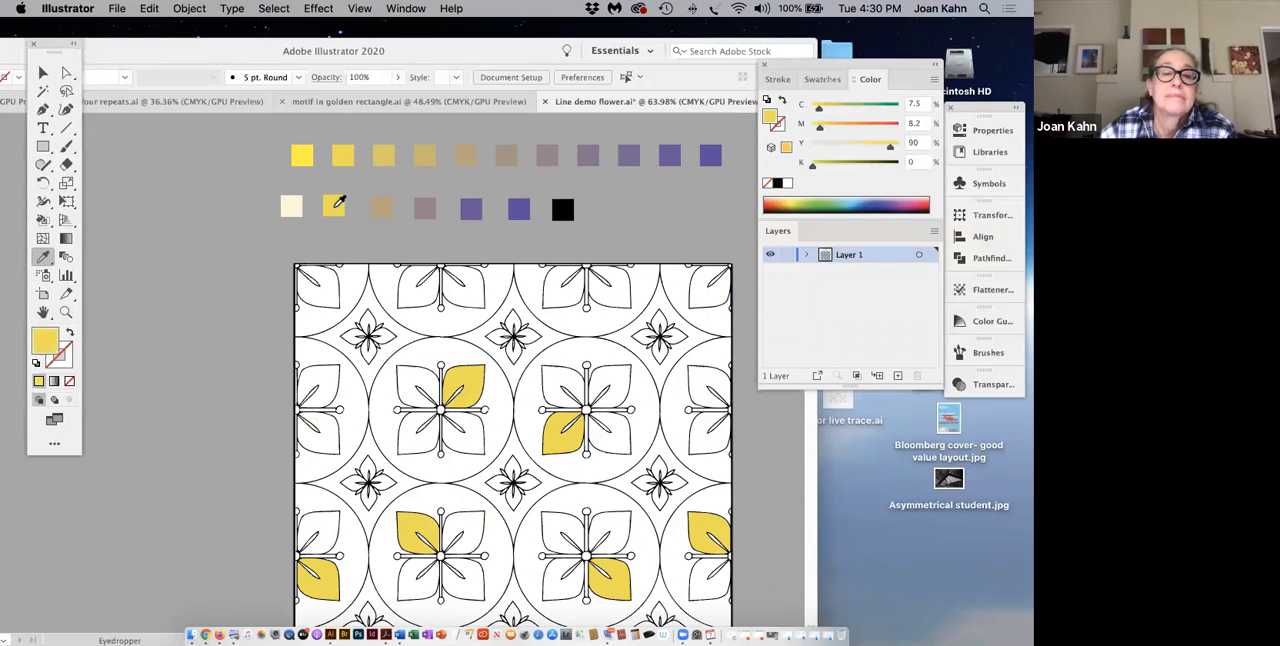
{"action": "left_click", "coordinate": [42, 222]}
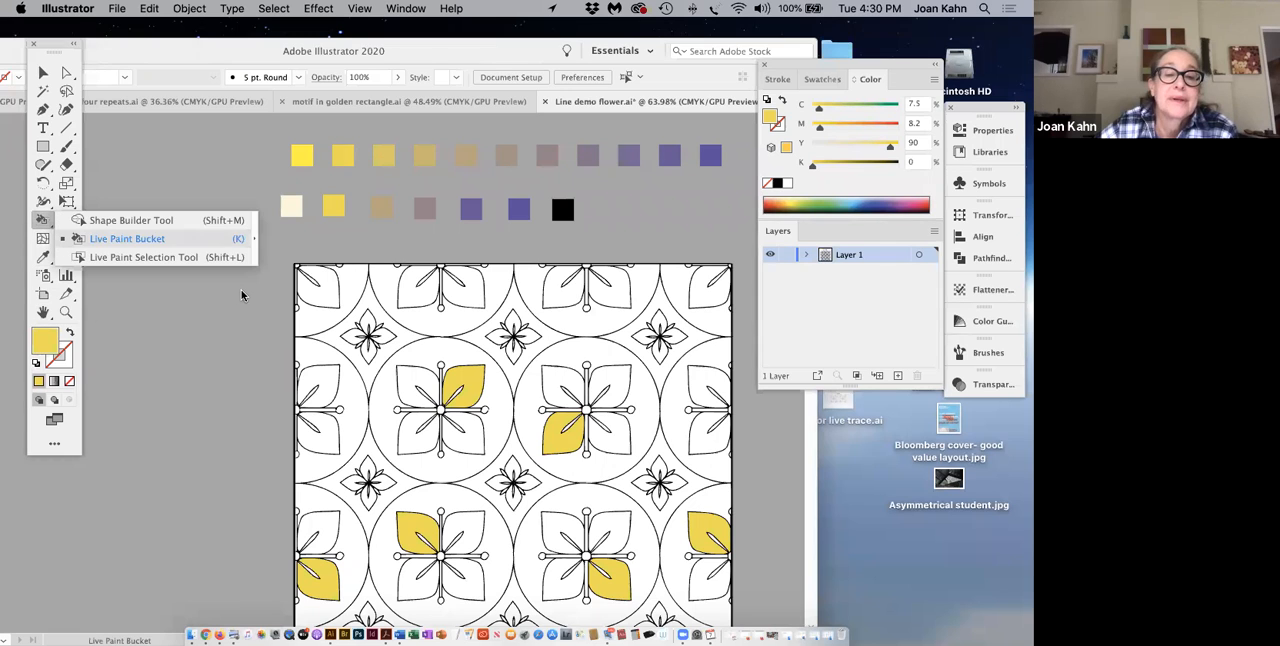
{"action": "left_click", "coordinate": [319, 297]}
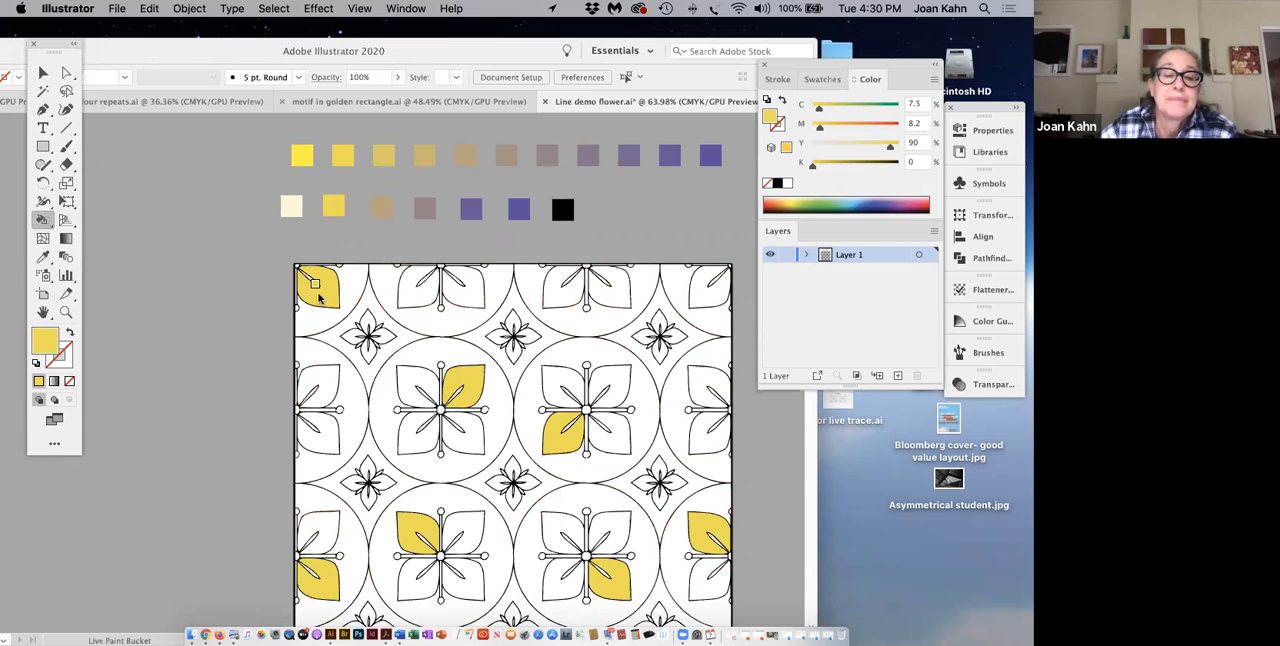
{"action": "left_click", "coordinate": [621, 305]}
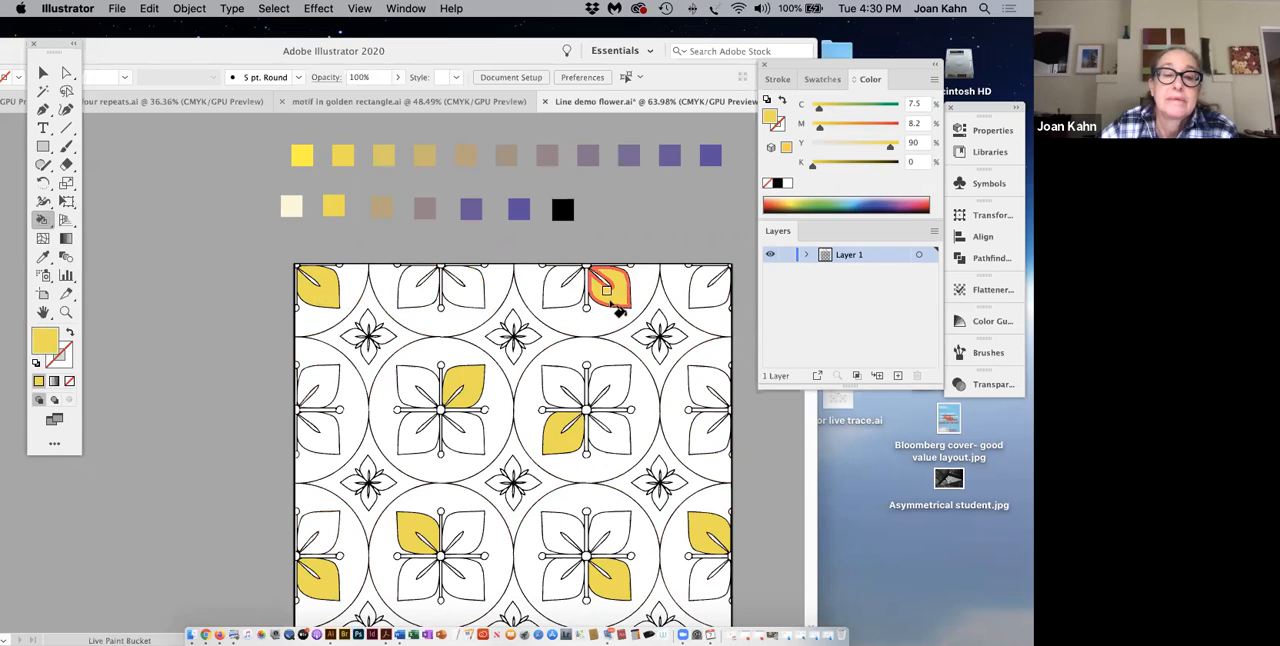
{"action": "scroll", "coordinate": [621, 305], "scroll_direction": "down", "scroll_amount": 5}
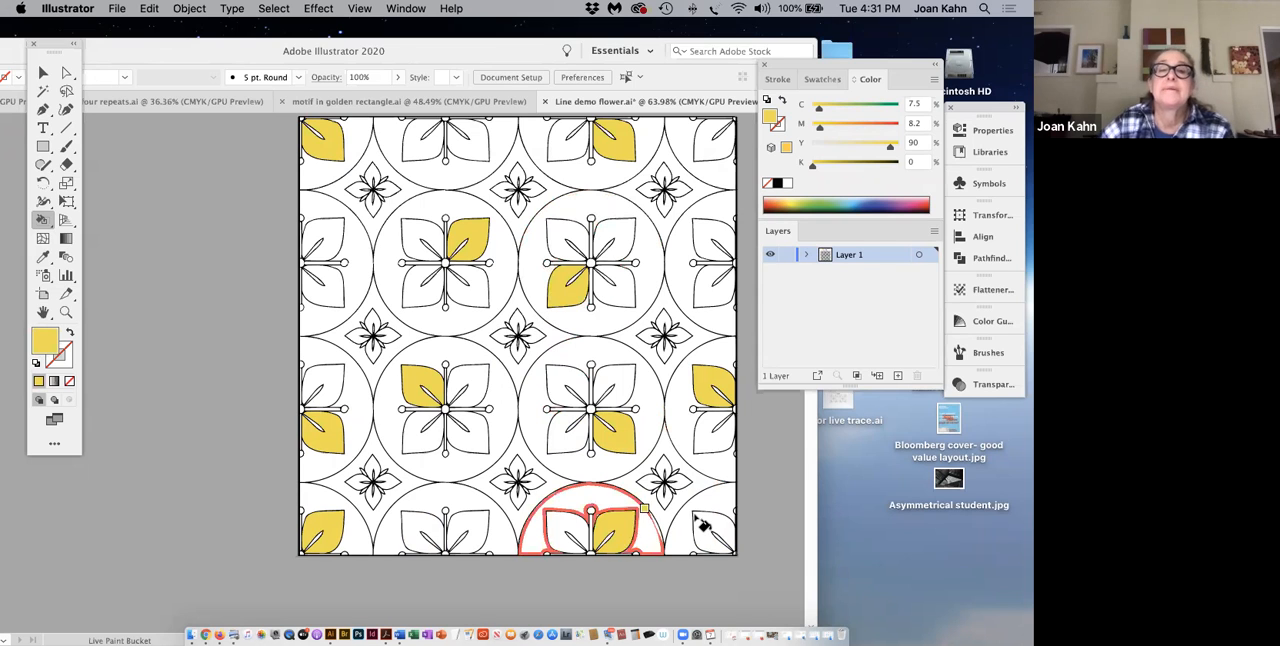
{"action": "scroll", "coordinate": [703, 523], "scroll_direction": "up", "scroll_amount": 3}
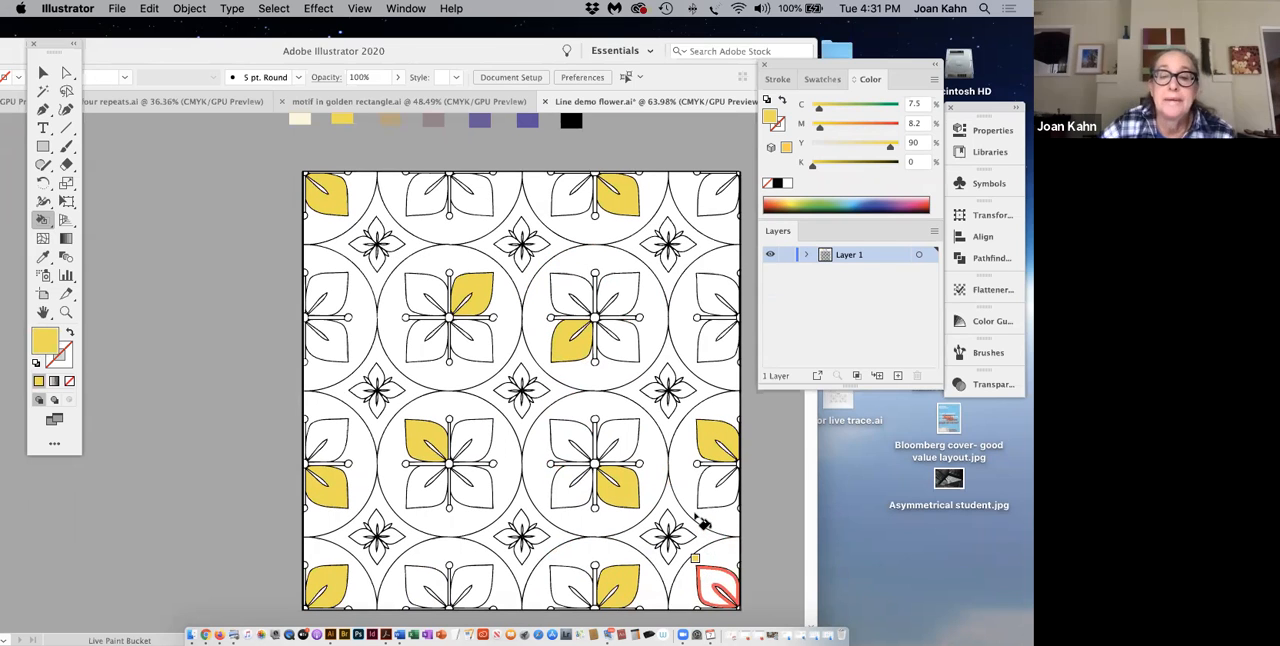
Step: Sample the palette's deepest purple and fill the circle backgrounds of the top row's left-edge and second full-width flowers
{"action": "scroll", "coordinate": [703, 523], "scroll_direction": "down", "scroll_amount": 1}
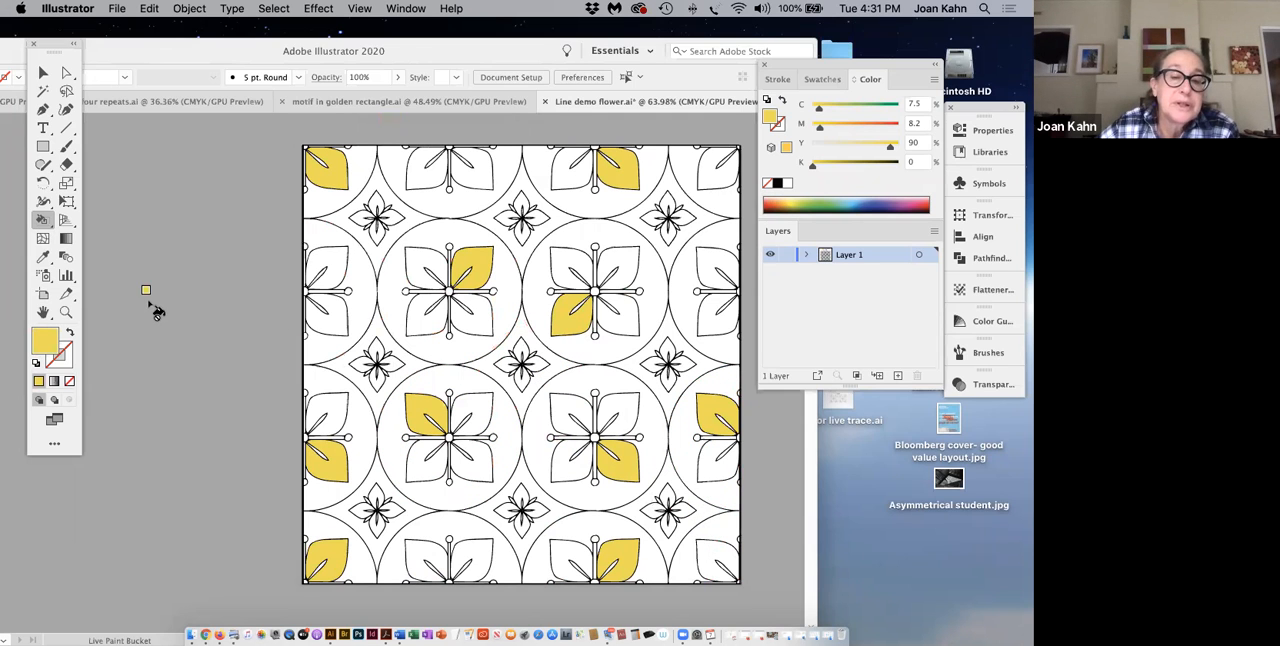
{"action": "scroll", "coordinate": [154, 309], "scroll_direction": "up", "scroll_amount": 2}
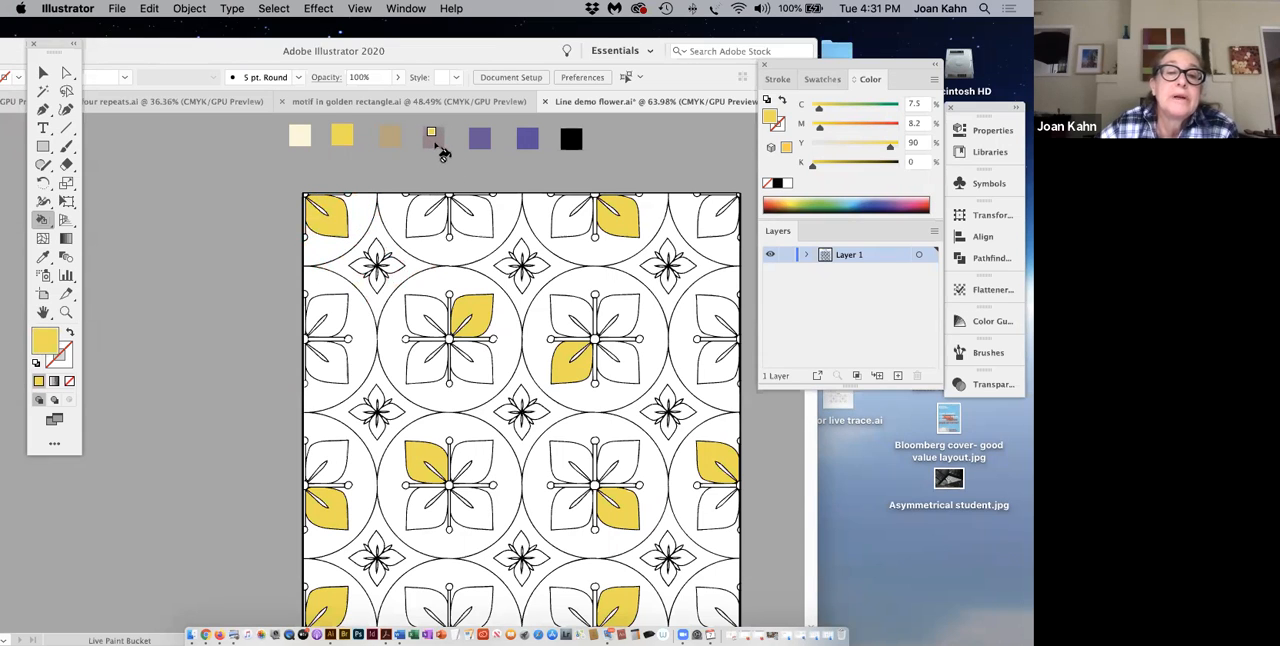
{"action": "left_click", "coordinate": [44, 259]}
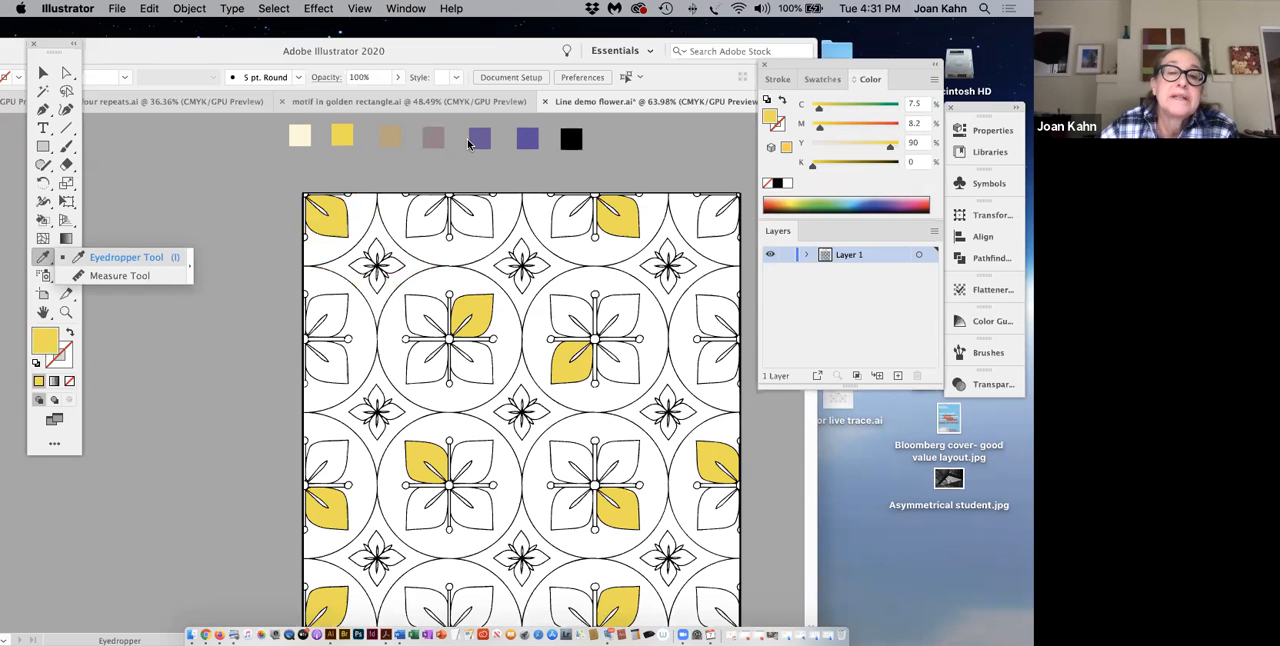
{"action": "left_click", "coordinate": [530, 146]}
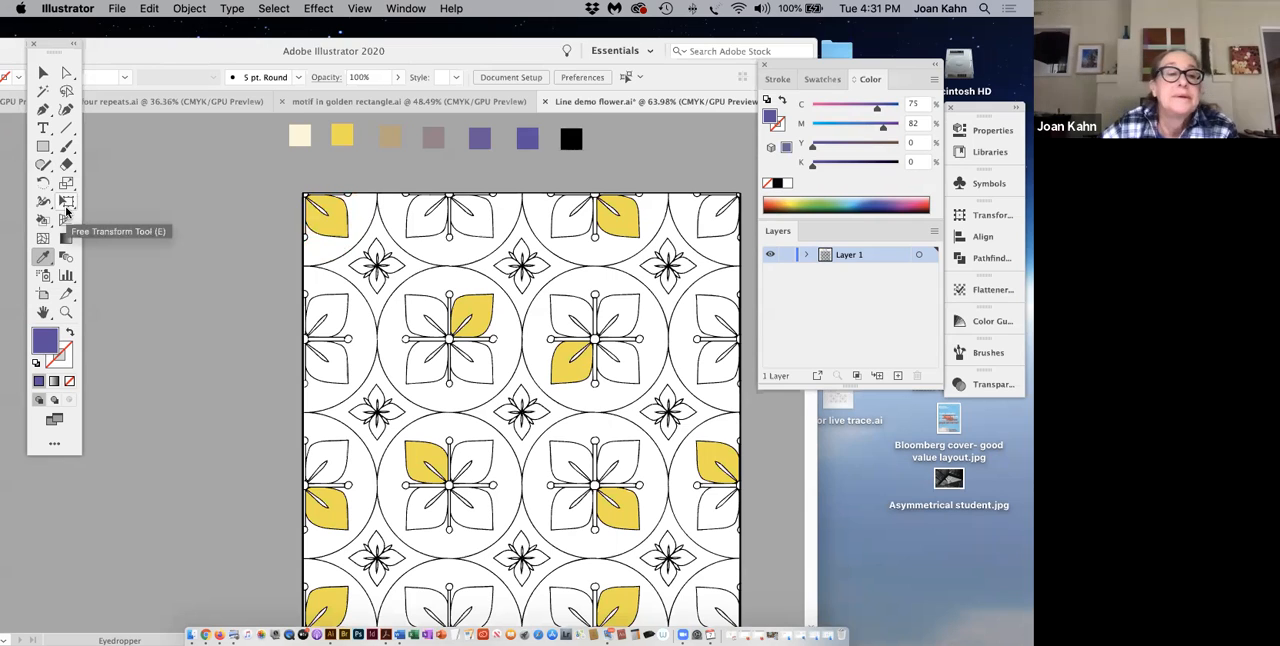
{"action": "left_click", "coordinate": [43, 279]}
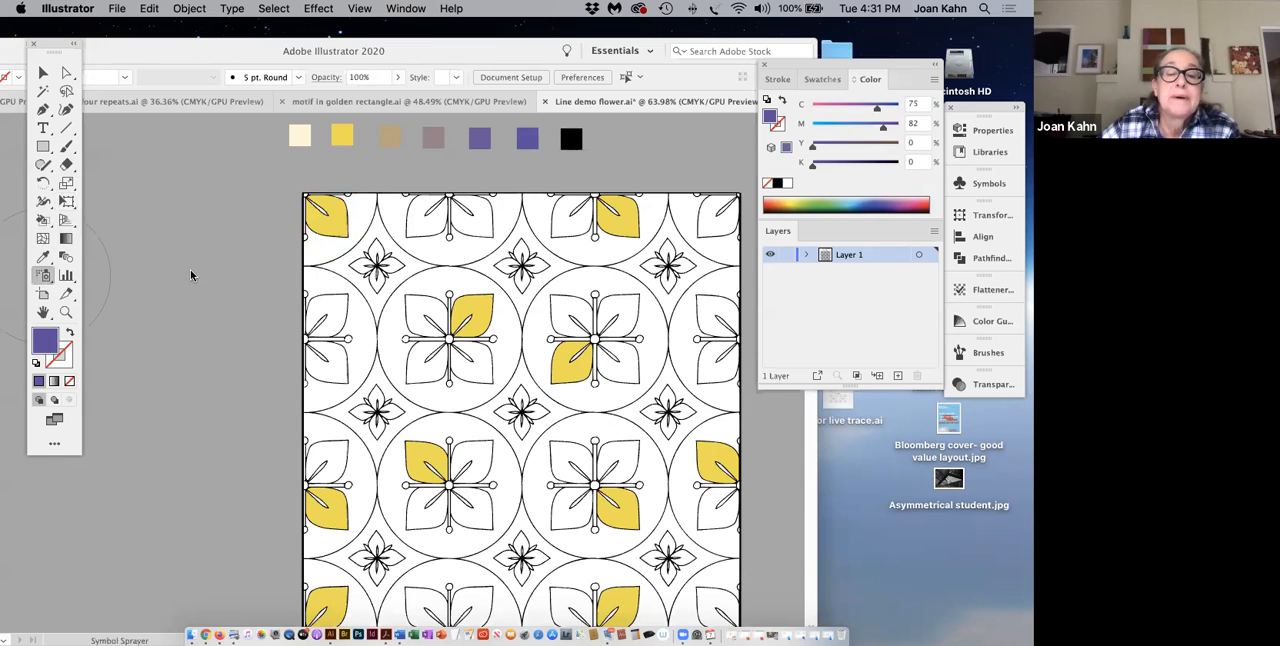
{"action": "left_click", "coordinate": [43, 219]}
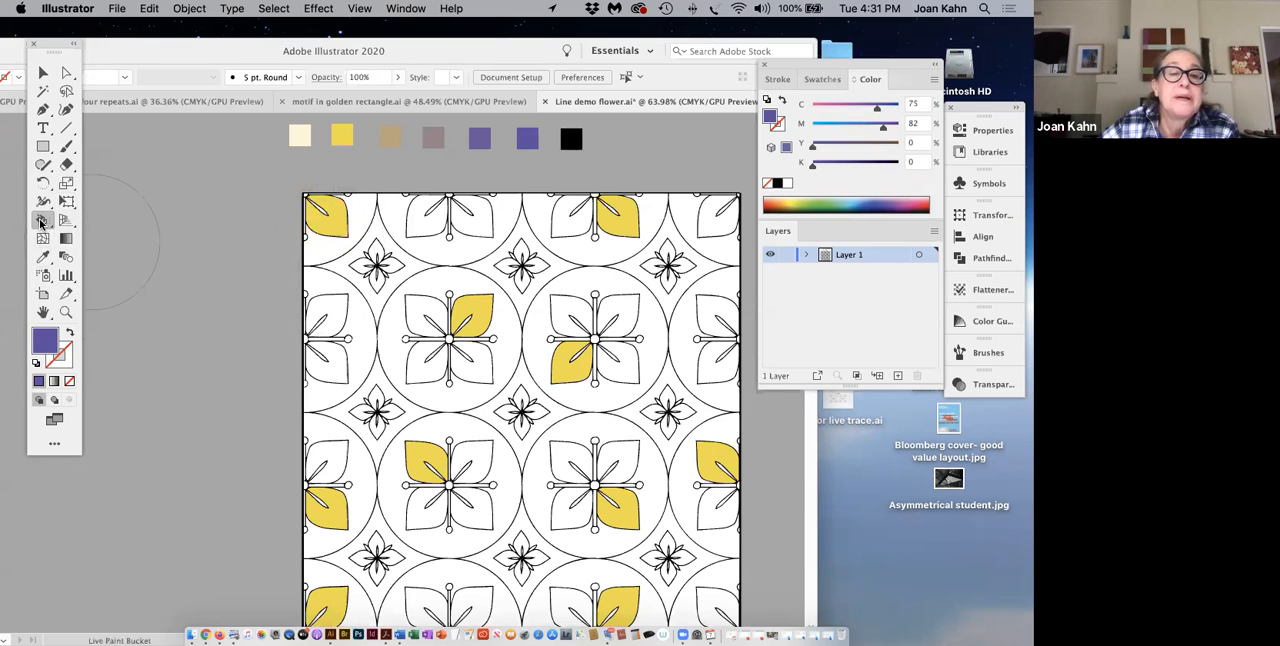
{"action": "left_click", "coordinate": [333, 262]}
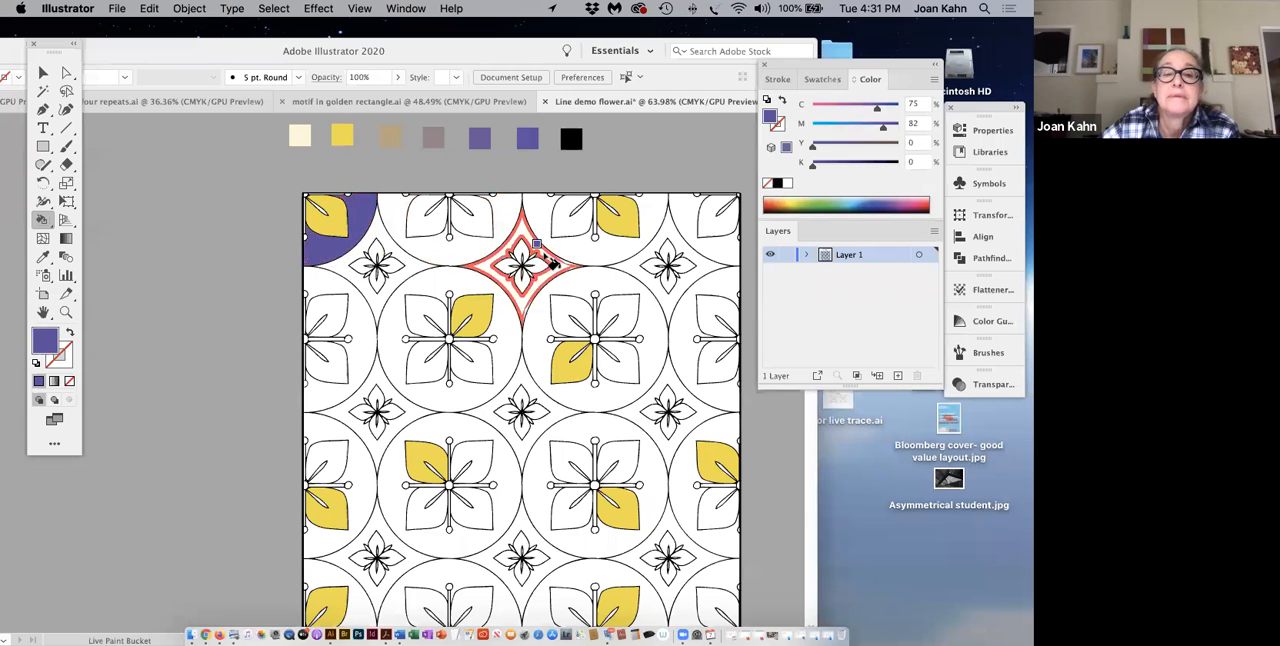
{"action": "left_click", "coordinate": [591, 262]}
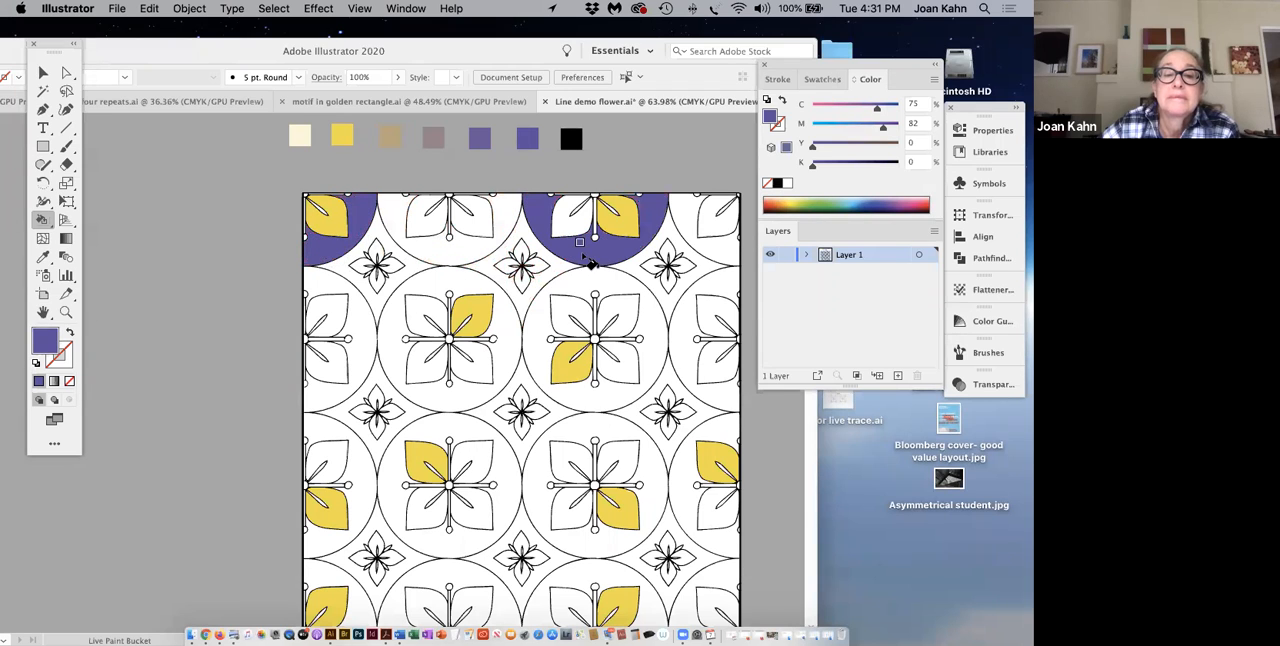
Step: Fill purple the circle backgrounds of the upper full row's first full and right-edge flowers, and the lower full row's left-edge and second full flowers
{"action": "left_click", "coordinate": [463, 400]}
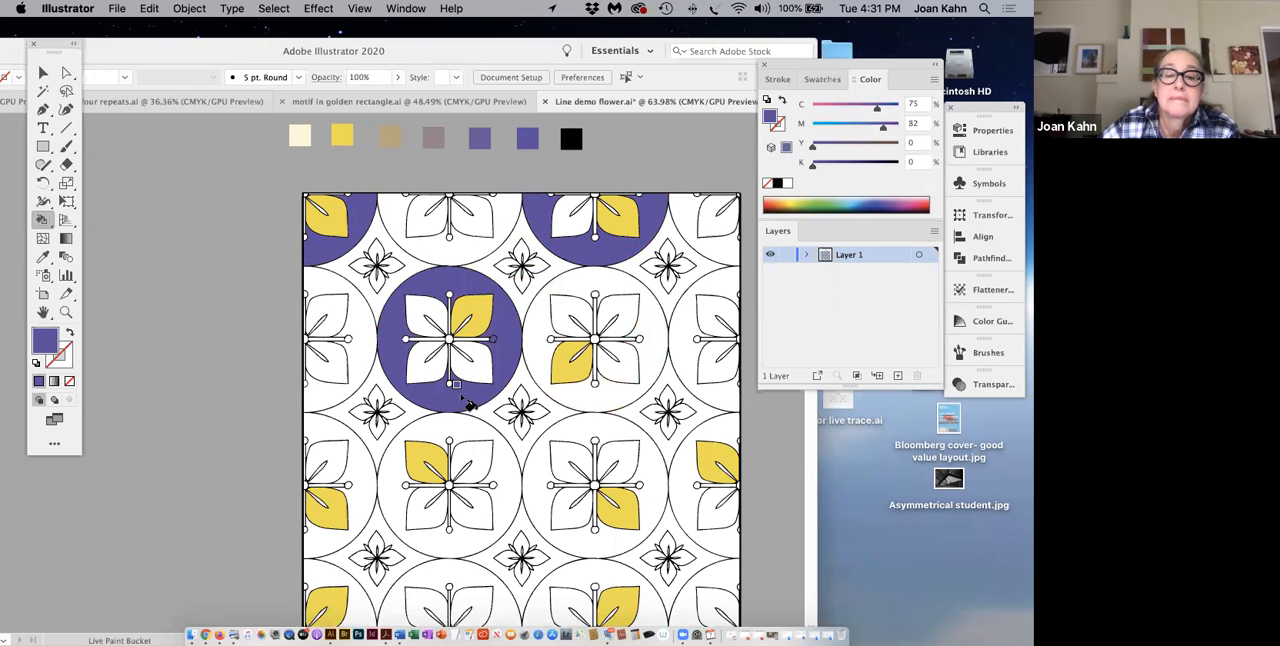
{"action": "left_click", "coordinate": [726, 405]}
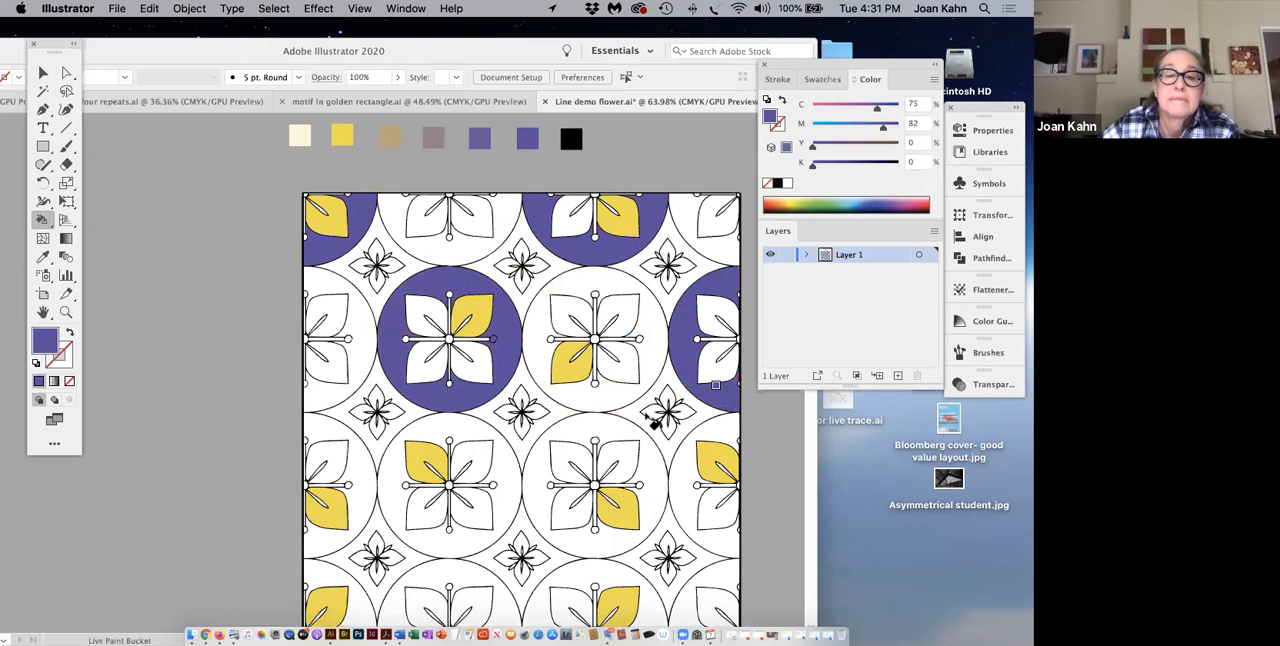
{"action": "left_click", "coordinate": [366, 527]}
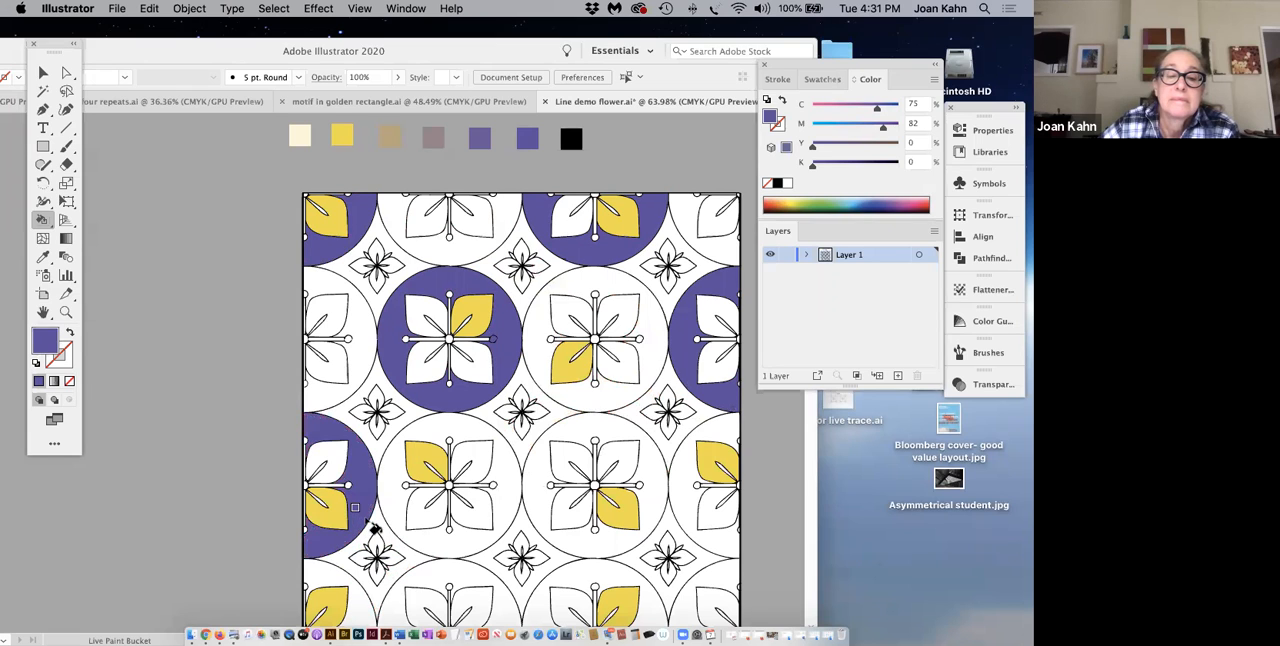
{"action": "left_click", "coordinate": [573, 541]}
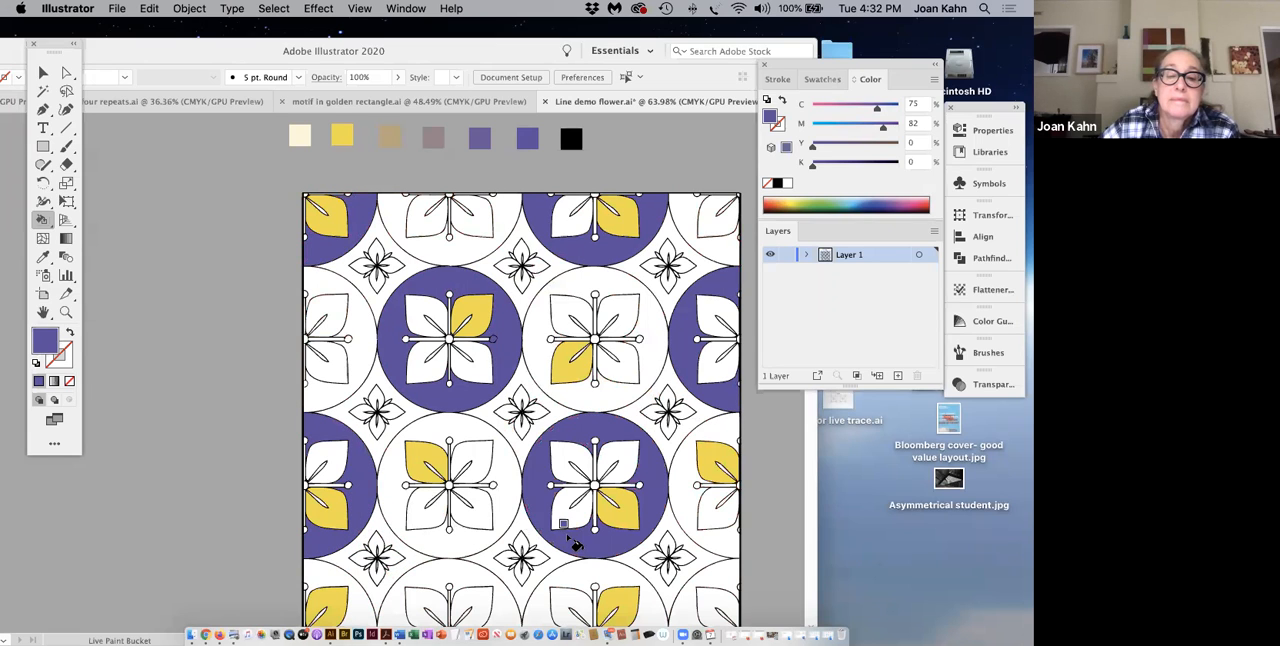
Step: Fill the circle backgrounds of the bottom row's first full-width and right-edge flowers purple
{"action": "scroll", "coordinate": [573, 541], "scroll_direction": "down", "scroll_amount": 3}
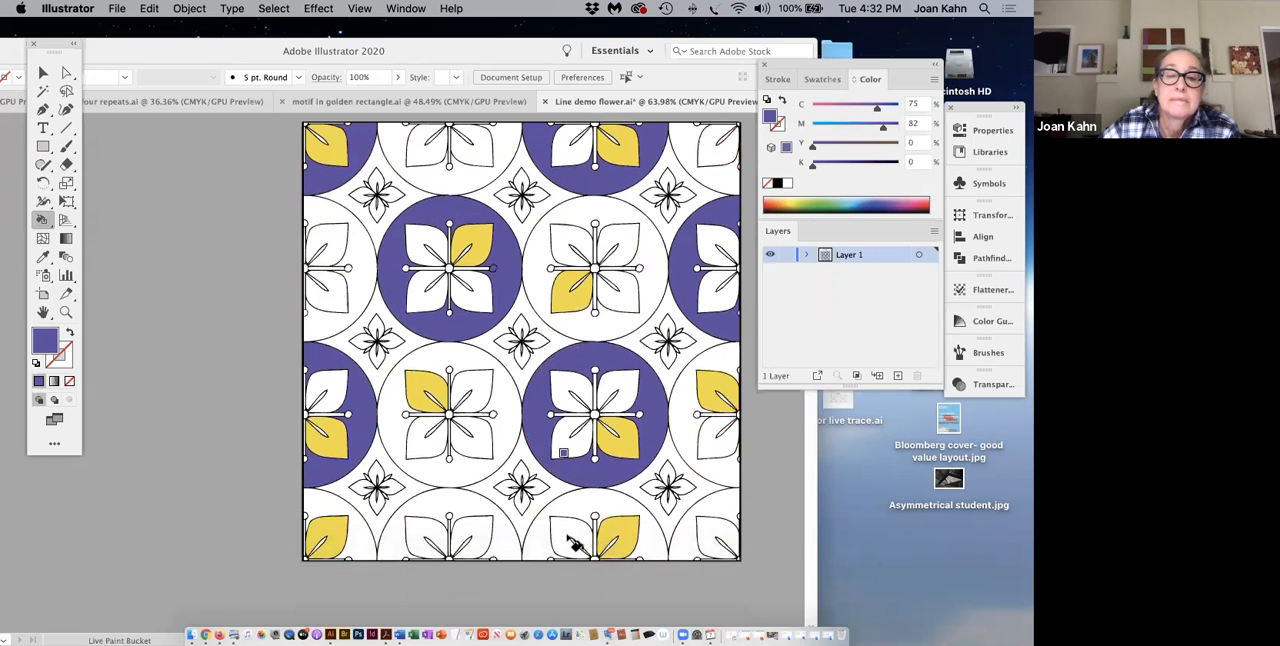
{"action": "left_click", "coordinate": [463, 517]}
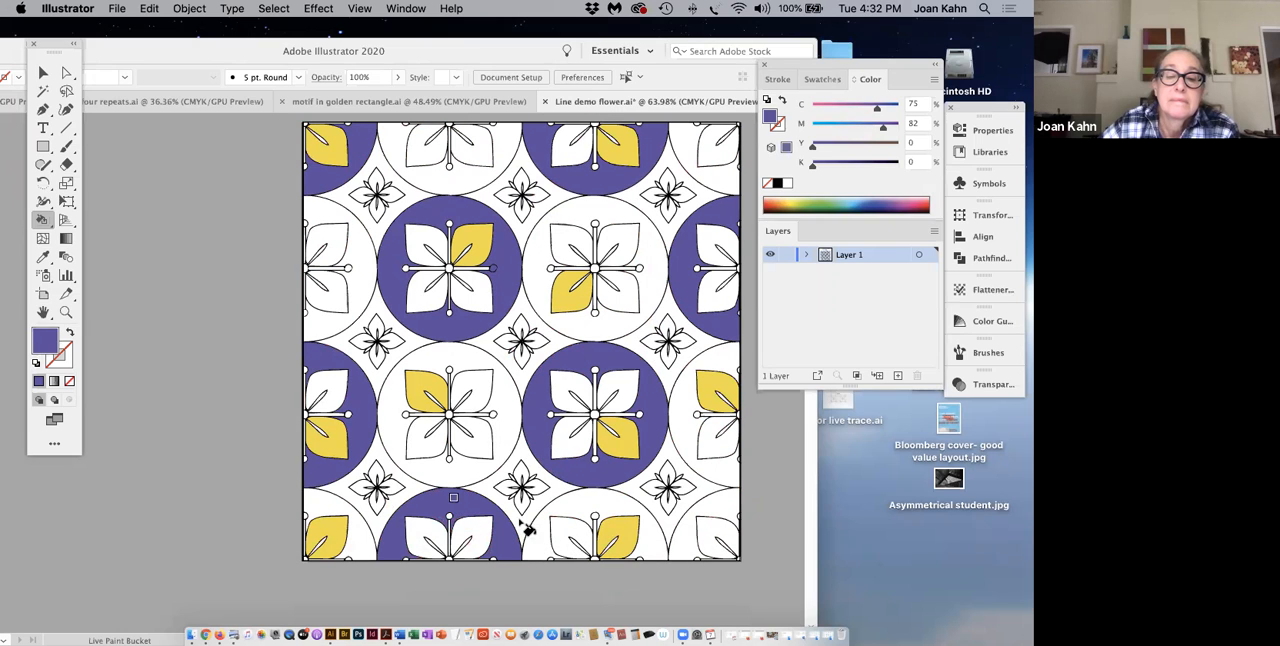
{"action": "left_click", "coordinate": [688, 548]}
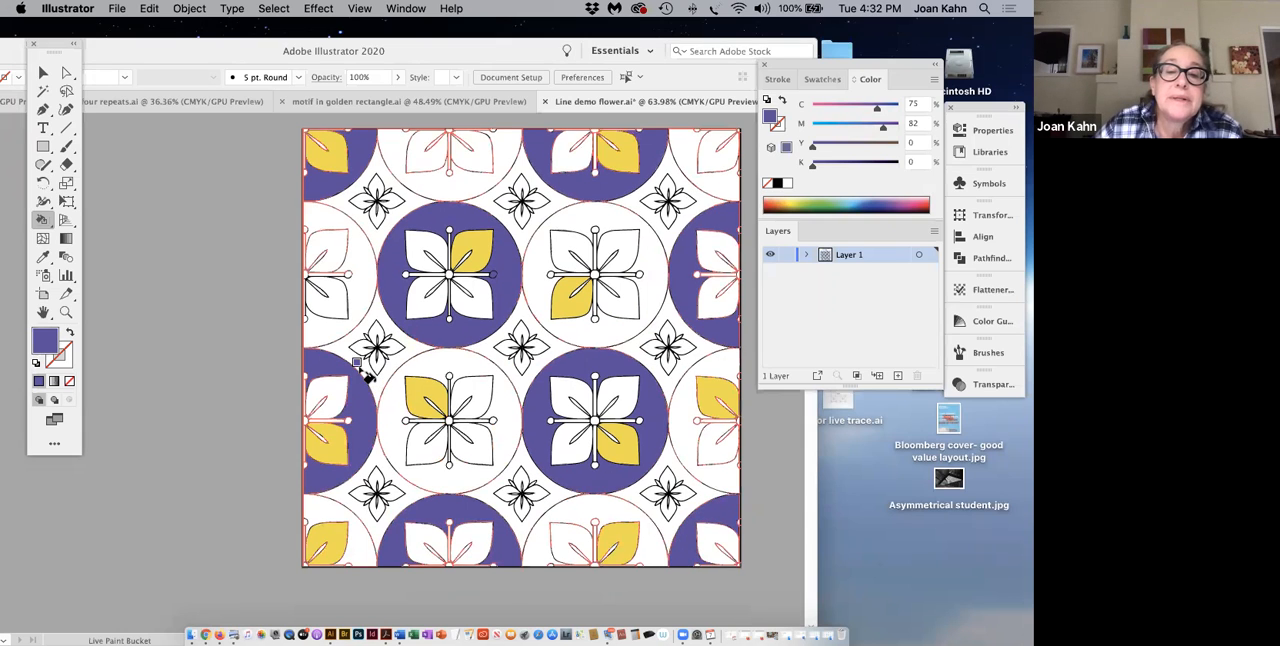
Step: Sample the palette black and fill the circle backgrounds of the top row's first full-width and right-edge flowers
{"action": "scroll", "coordinate": [366, 375], "scroll_direction": "up", "scroll_amount": 3}
{"action": "scroll", "coordinate": [366, 375], "scroll_direction": "up", "scroll_amount": 3}
{"action": "scroll", "coordinate": [366, 375], "scroll_direction": "down", "scroll_amount": 1}
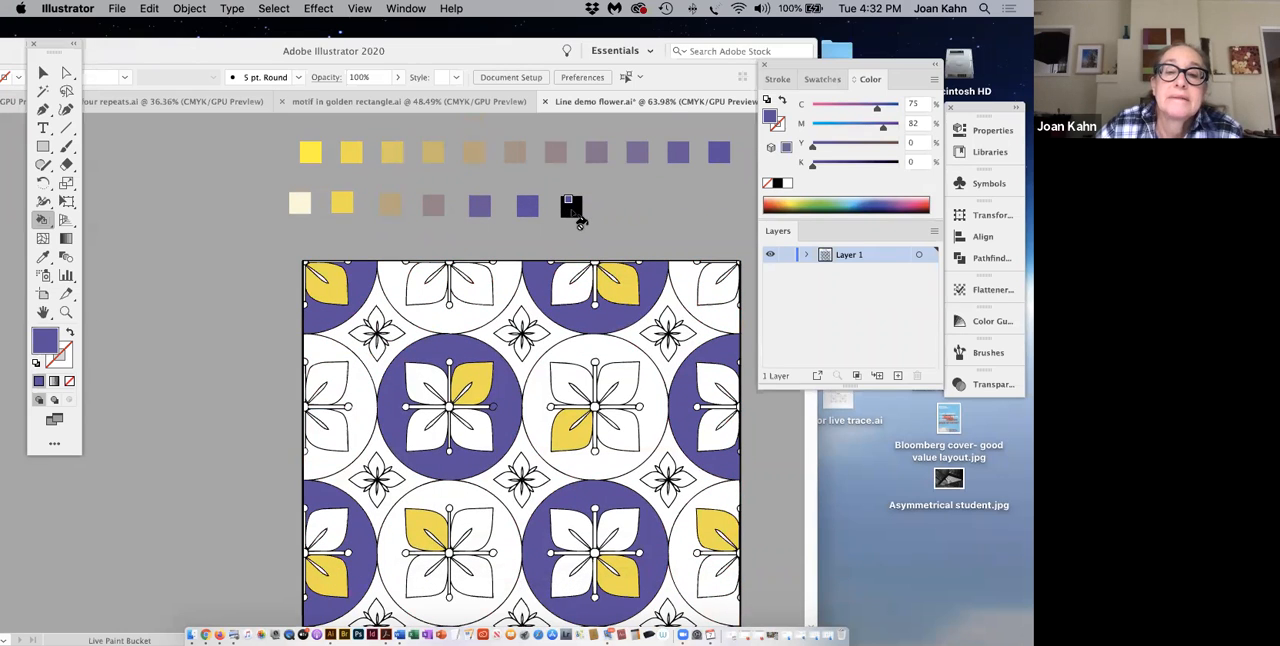
{"action": "left_click", "coordinate": [43, 258]}
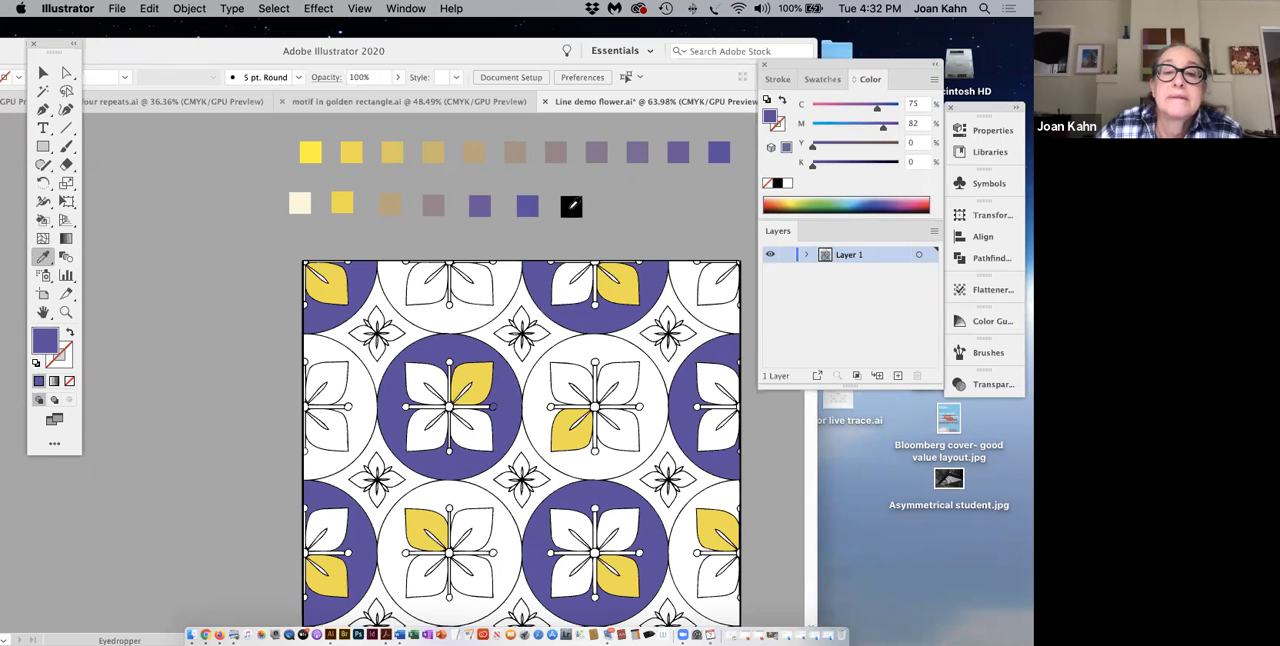
{"action": "left_click", "coordinate": [570, 207]}
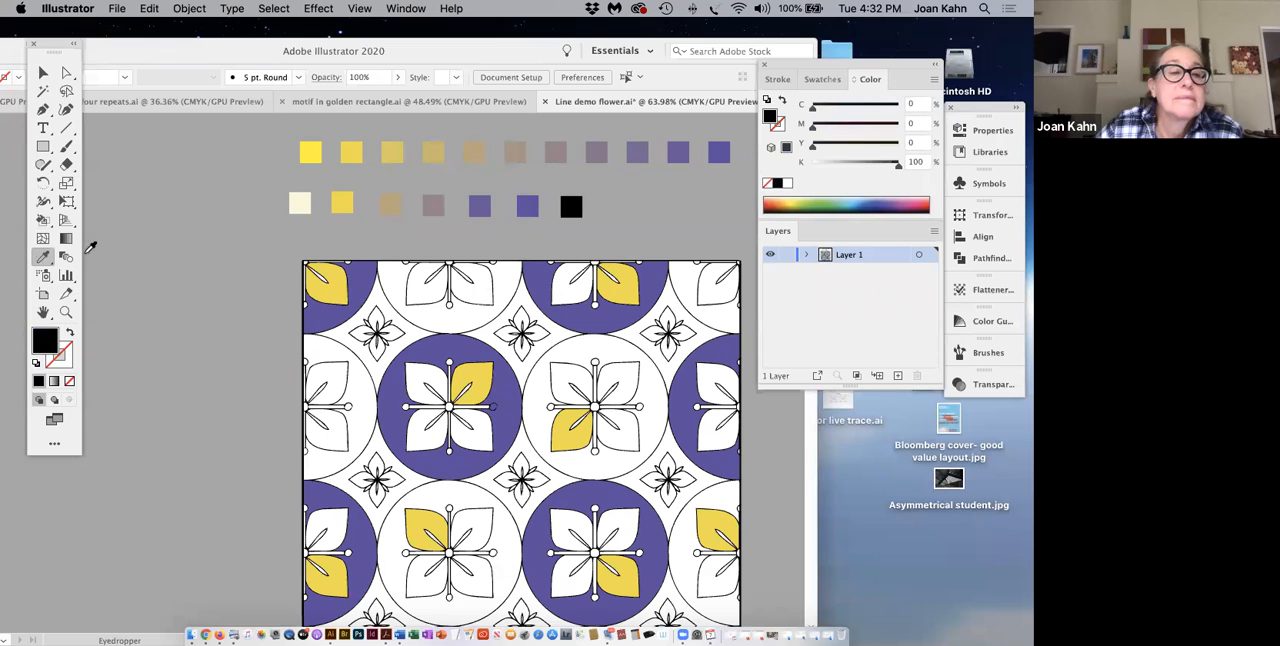
{"action": "left_click", "coordinate": [42, 222]}
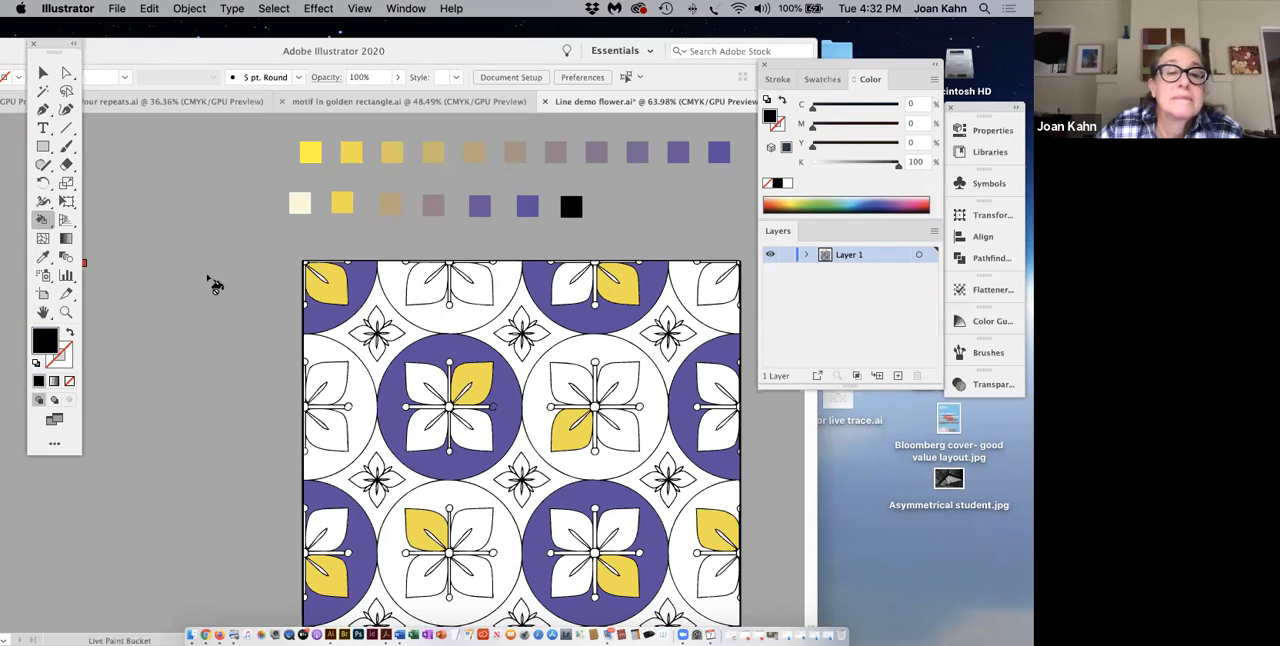
{"action": "left_click", "coordinate": [480, 328]}
{"action": "left_click", "coordinate": [710, 290]}
Step: Fill black the circle backgrounds of the upper full row's second full and left-edge flowers, and the lower full row's first full and right-edge flowers
{"action": "left_click", "coordinate": [612, 445]}
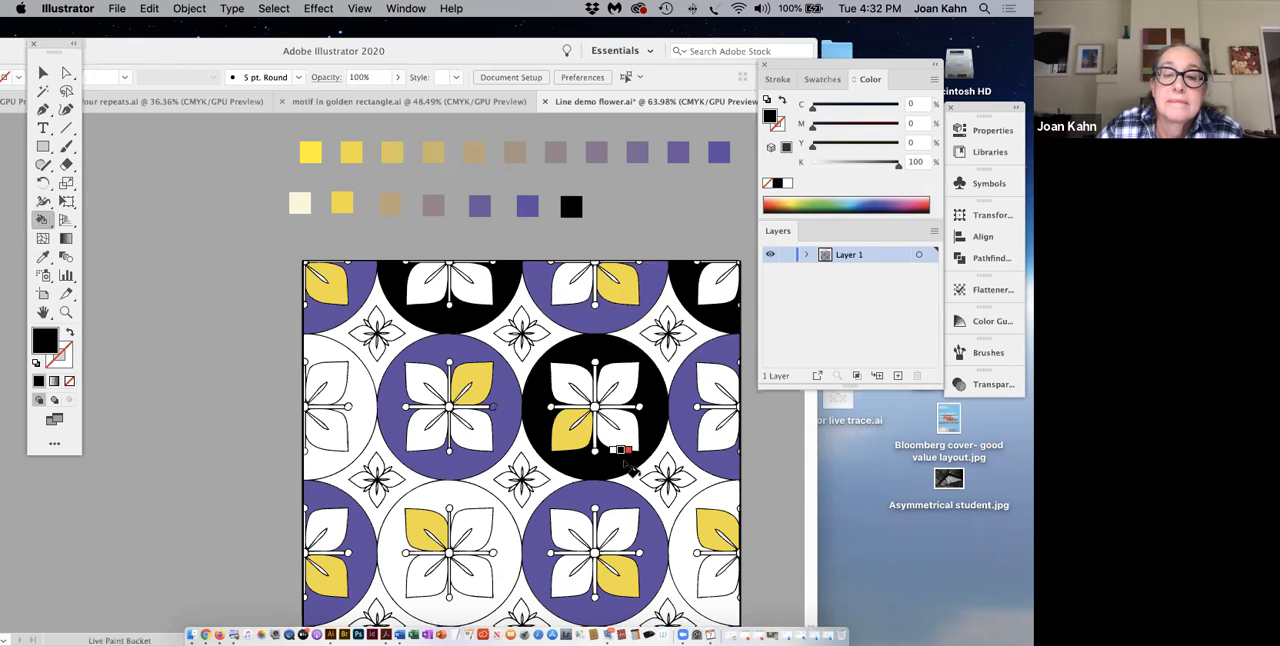
{"action": "left_click", "coordinate": [340, 462]}
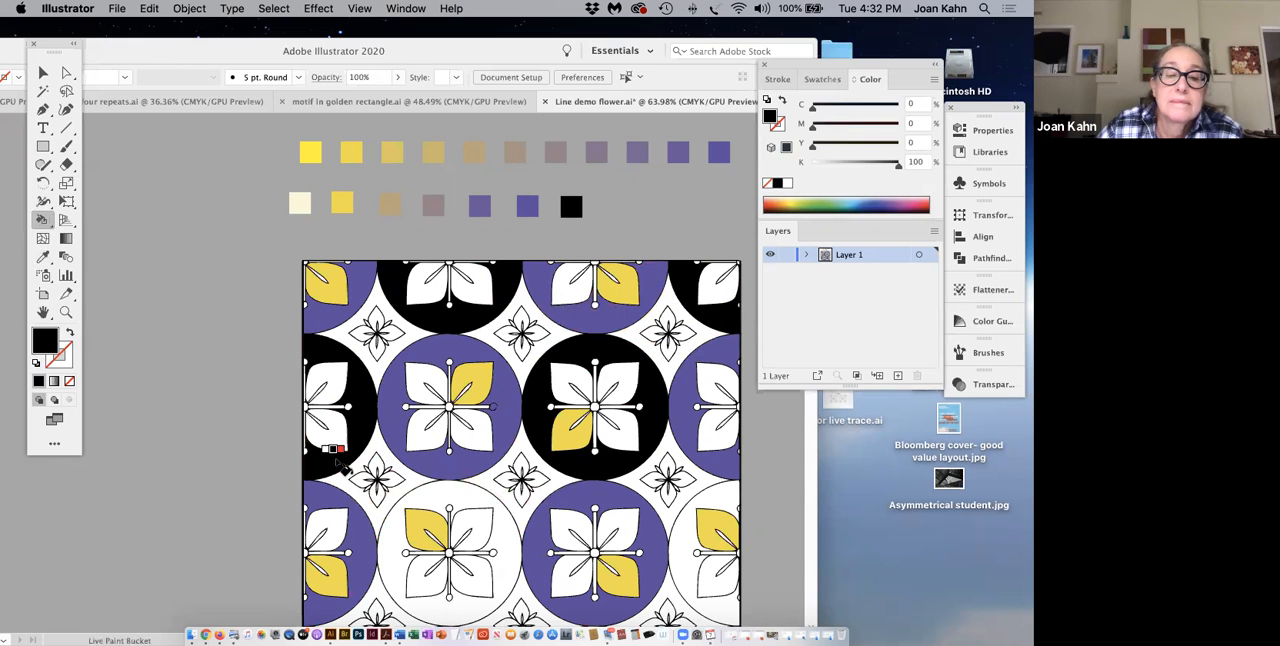
{"action": "left_click", "coordinate": [444, 496]}
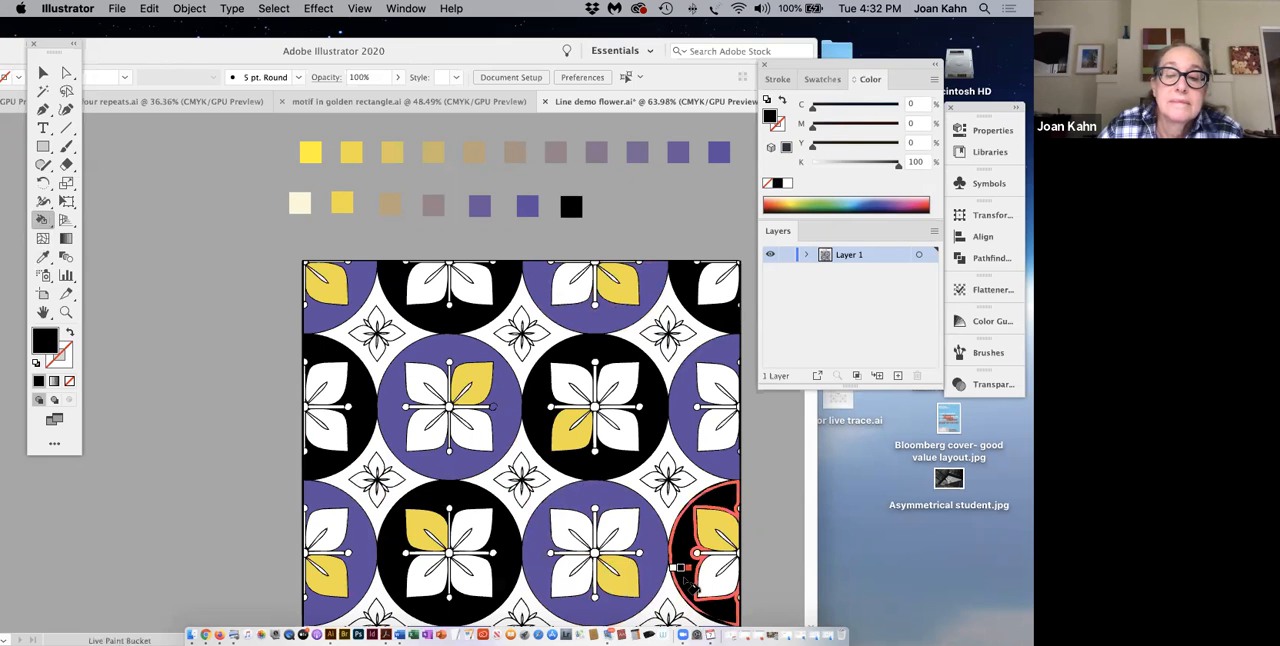
{"action": "scroll", "coordinate": [688, 585], "scroll_direction": "down", "scroll_amount": 5}
{"action": "left_click", "coordinate": [688, 475]}
Step: Fill the circle backgrounds of the bottom row's left-edge and second full-width flowers black
{"action": "scroll", "coordinate": [600, 570], "scroll_direction": "down", "scroll_amount": 2}
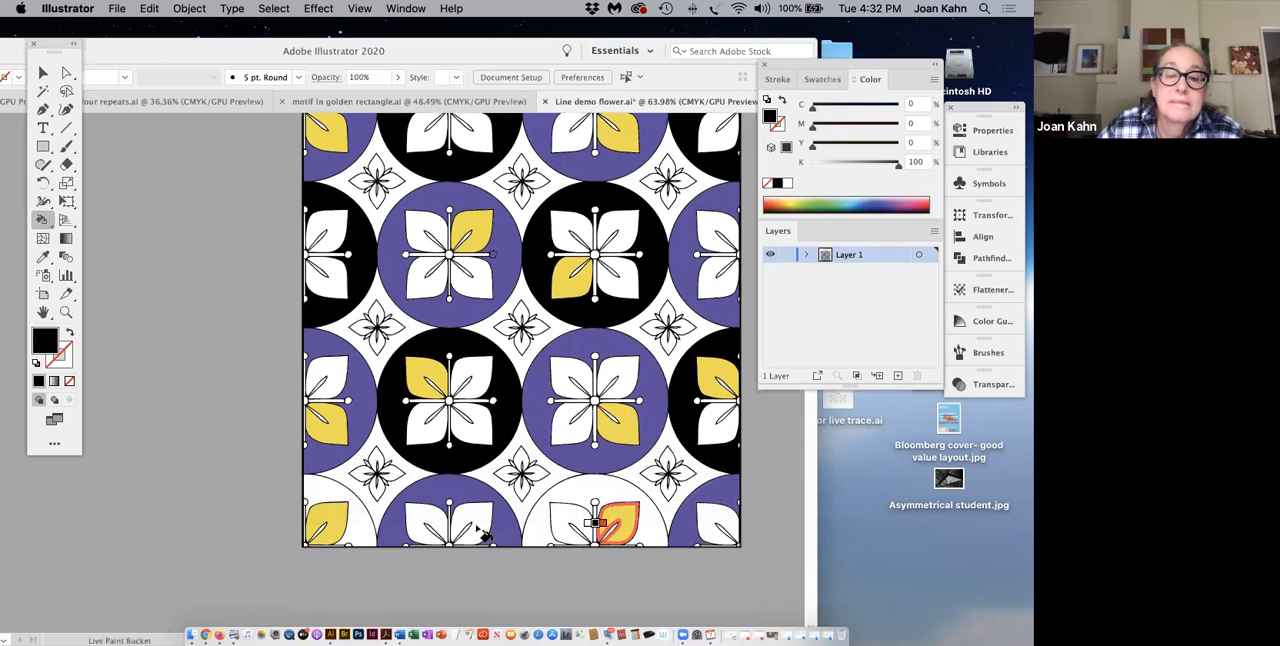
{"action": "left_click", "coordinate": [330, 495]}
{"action": "left_click", "coordinate": [592, 500]}
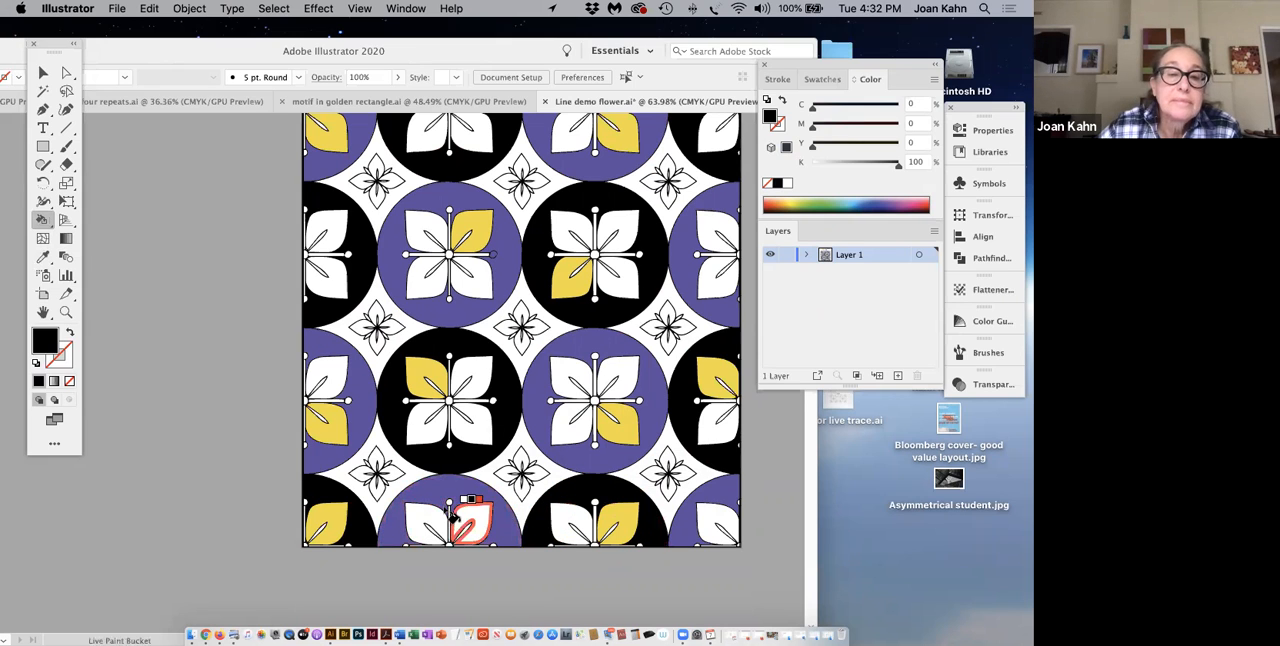
{"action": "scroll", "coordinate": [262, 437], "scroll_direction": "down", "scroll_amount": 3}
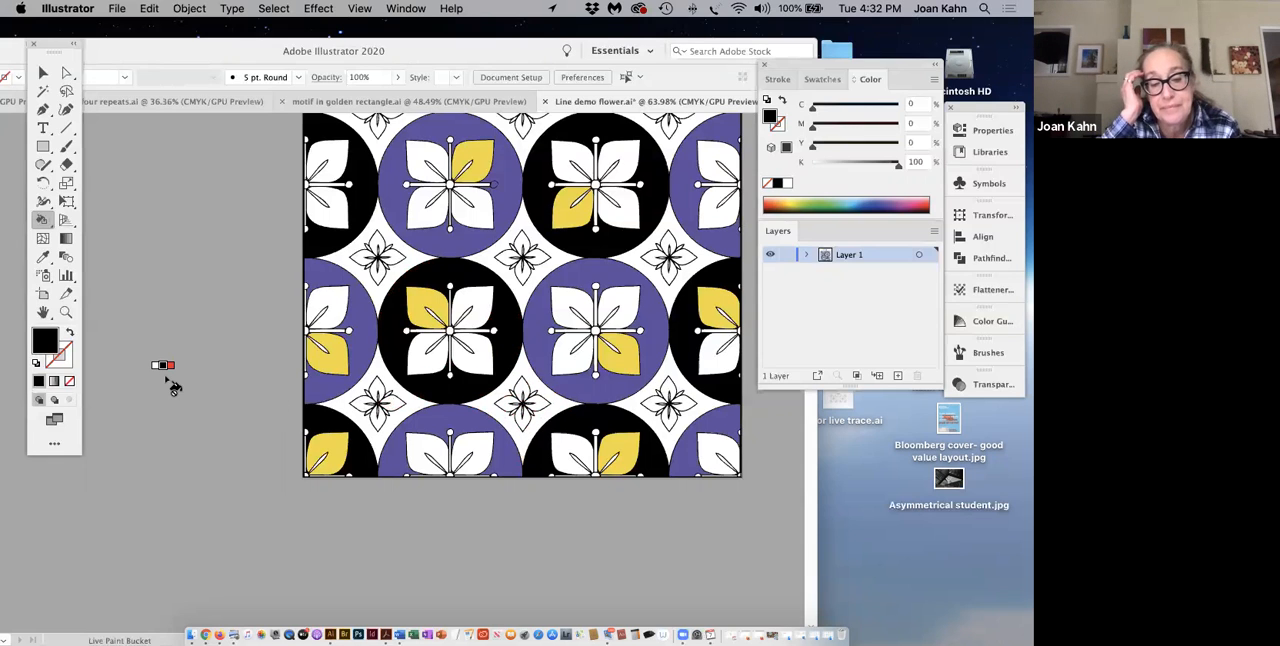
{"action": "scroll", "coordinate": [172, 382], "scroll_direction": "up", "scroll_amount": 1}
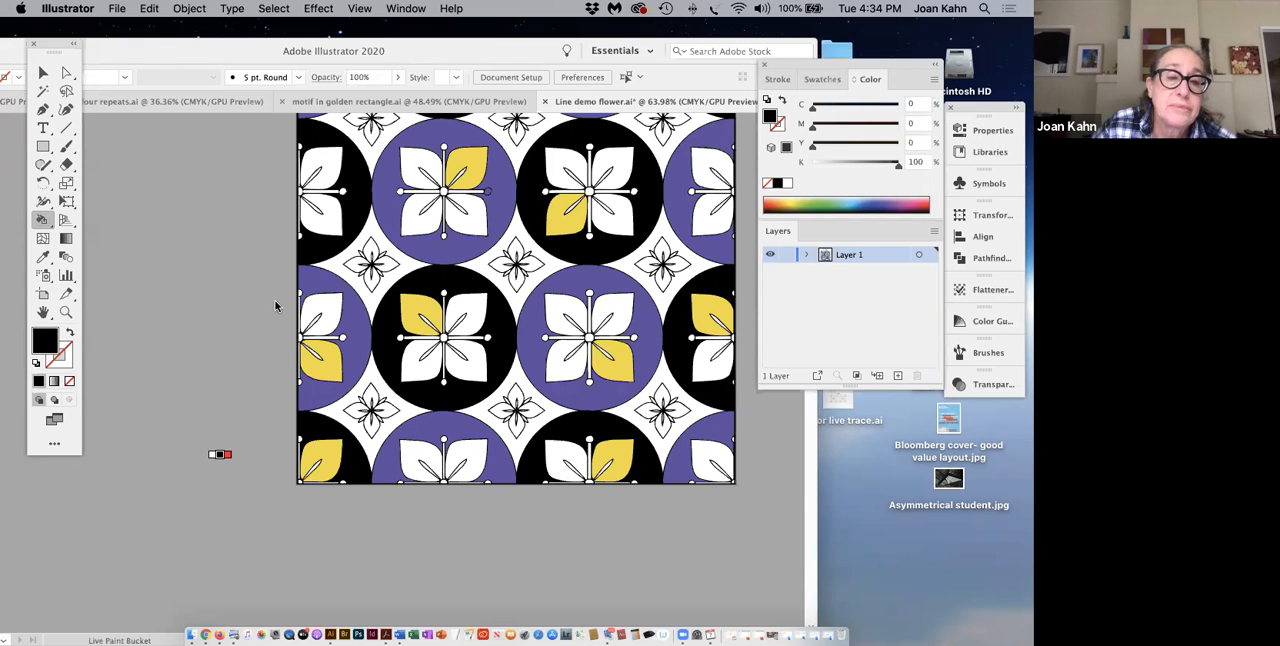
{"action": "scroll", "coordinate": [317, 310], "scroll_direction": "up", "scroll_amount": 5}
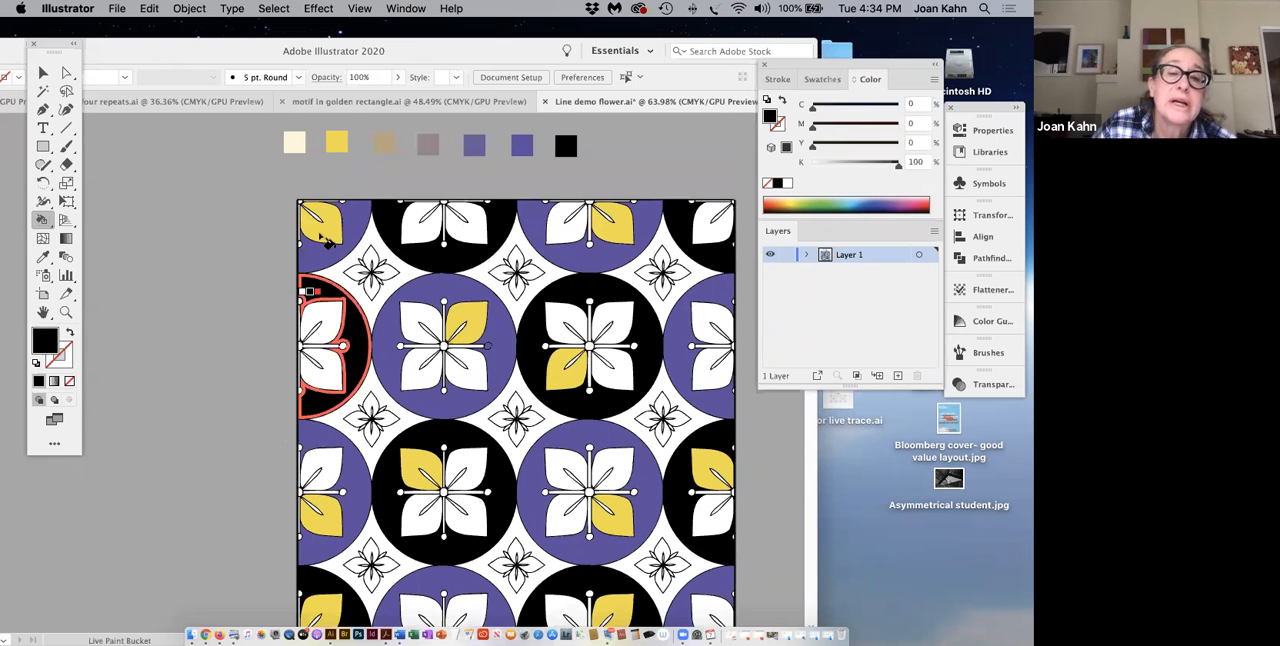
Step: Switch from Live Paint to the Selection tool with the palette swatches in view
{"action": "scroll", "coordinate": [318, 218], "scroll_direction": "up", "scroll_amount": 2}
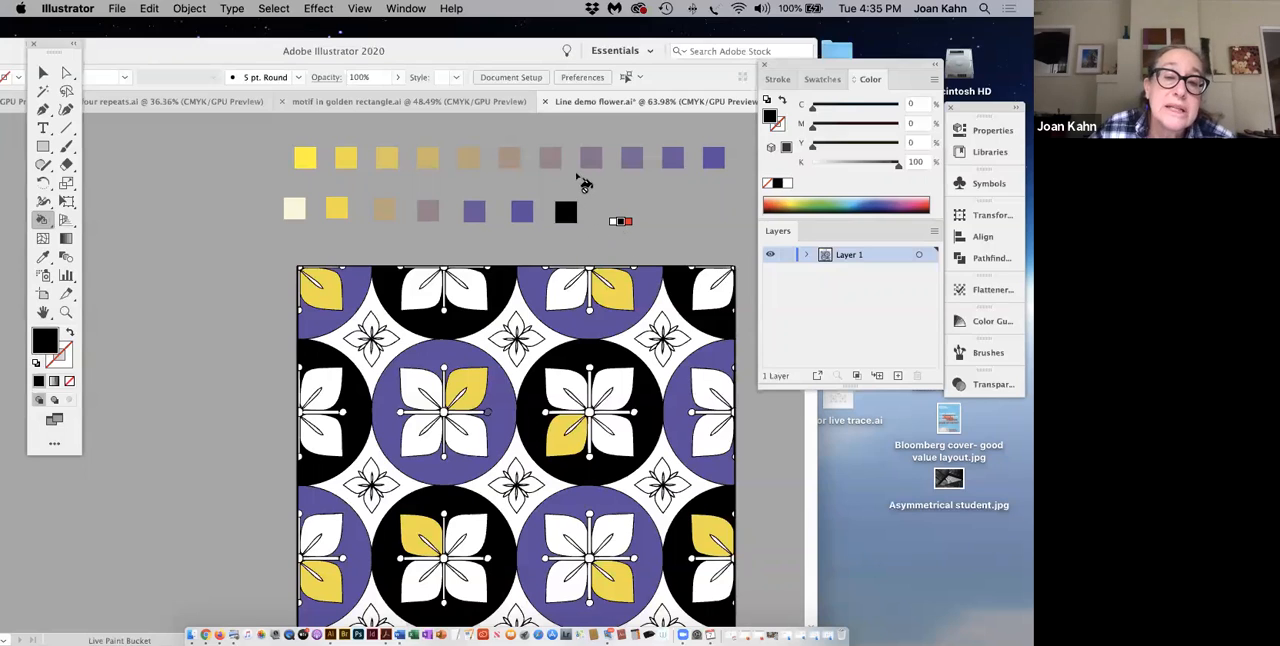
{"action": "scroll", "coordinate": [562, 172], "scroll_direction": "right", "scroll_amount": 2}
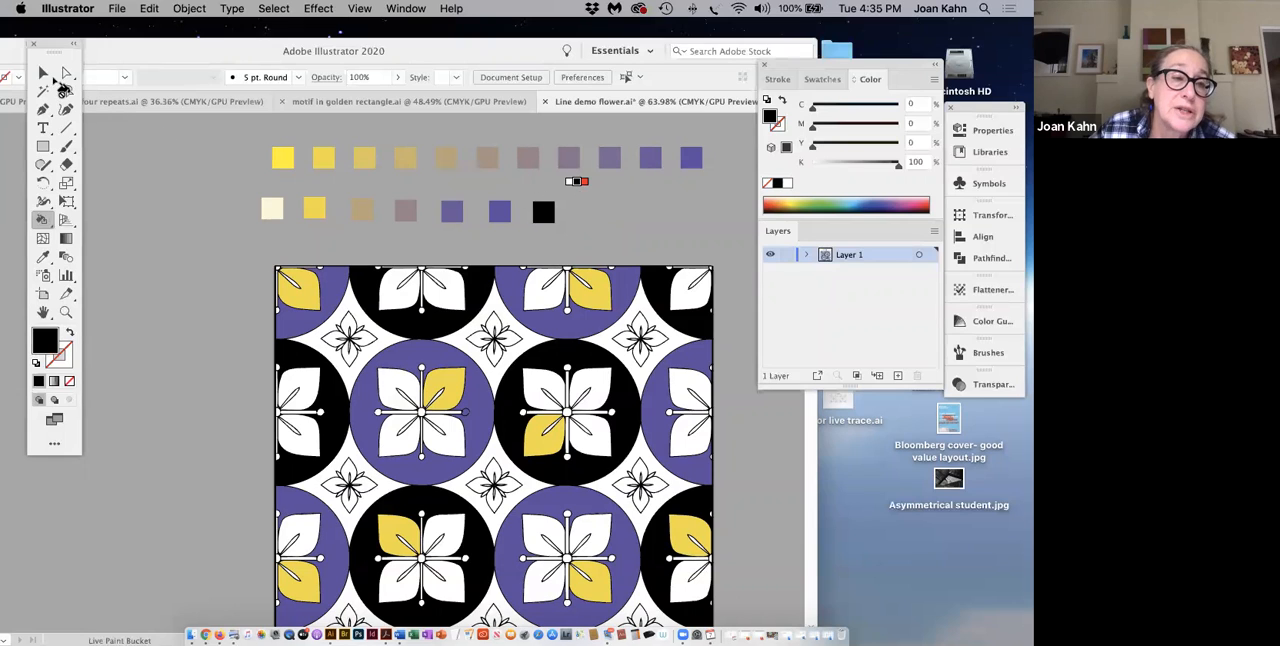
{"action": "left_click", "coordinate": [43, 73]}
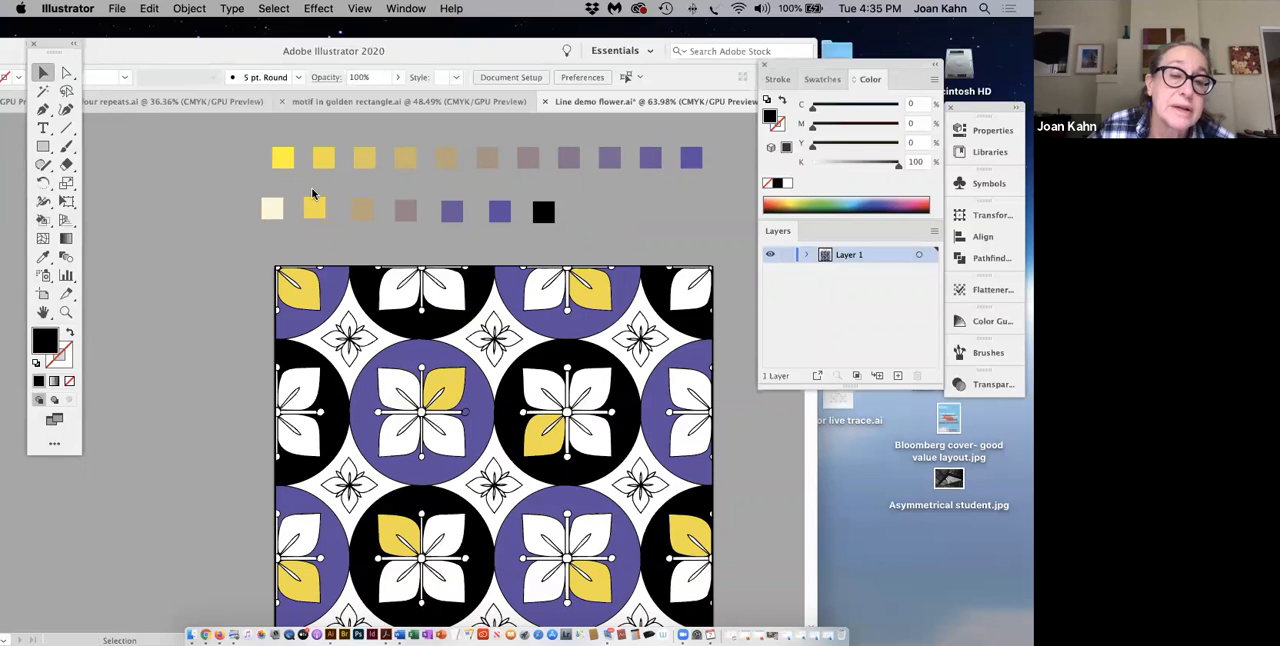
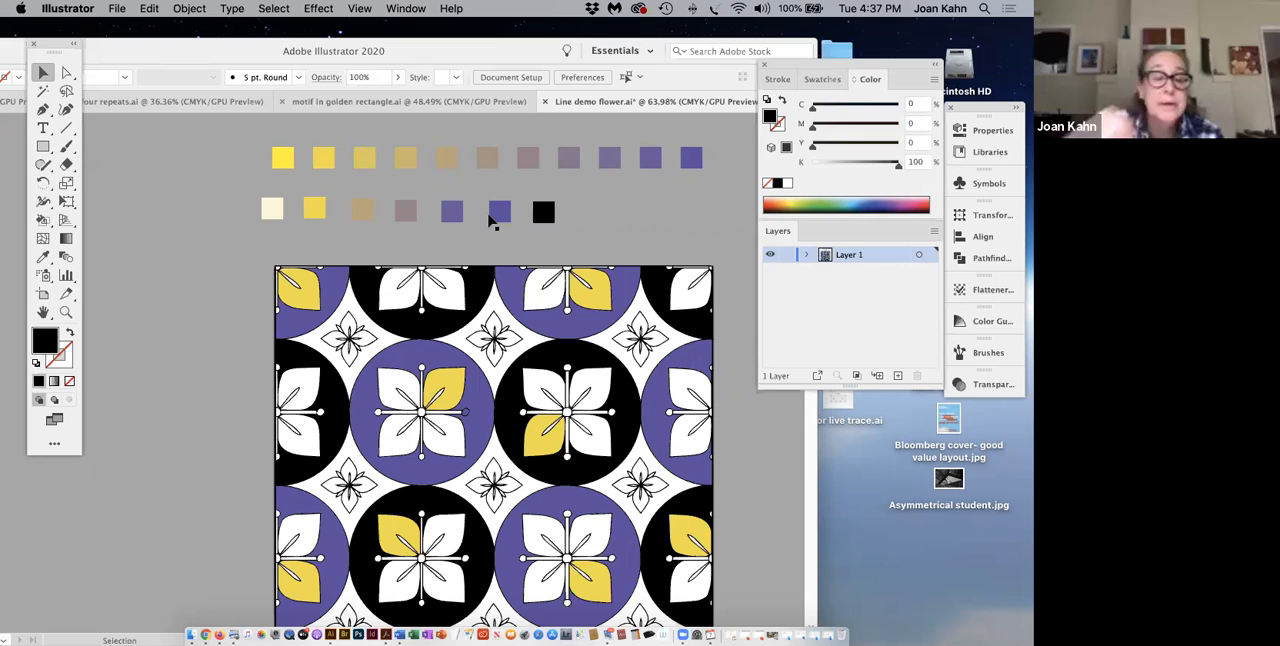
{"action": "scroll", "coordinate": [489, 215], "scroll_direction": "left", "scroll_amount": 1}
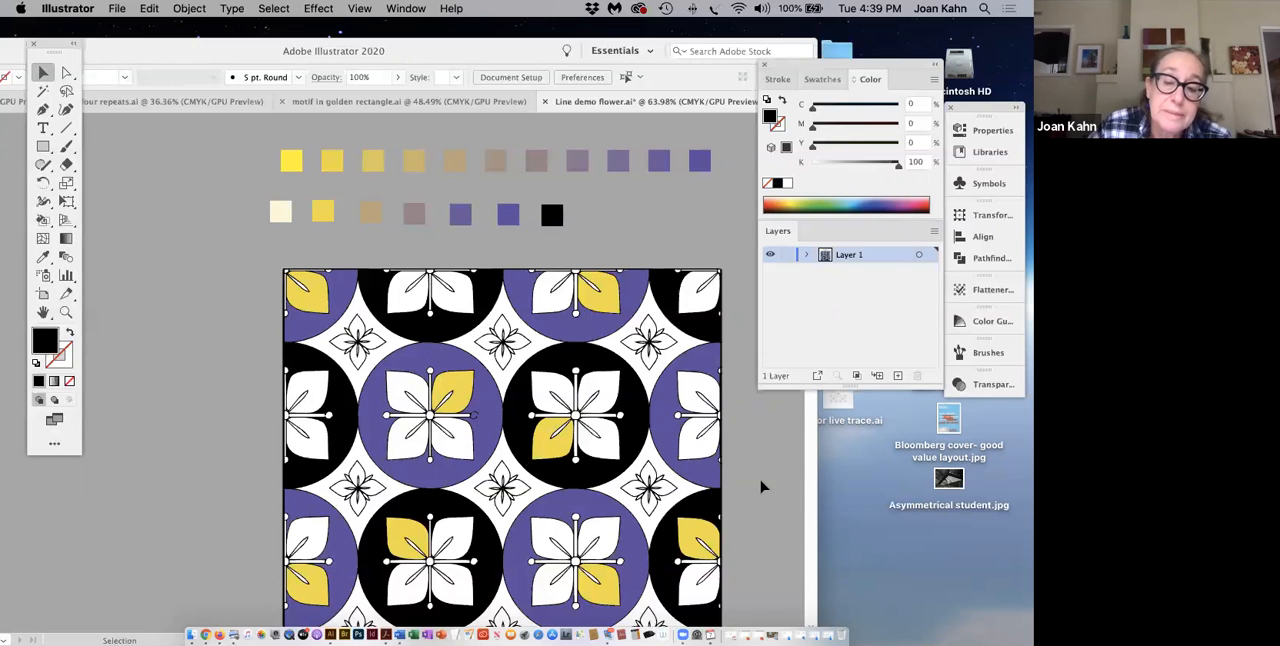
{"action": "scroll", "coordinate": [760, 487], "scroll_direction": "down", "scroll_amount": 1}
{"action": "scroll", "coordinate": [760, 487], "scroll_direction": "down", "scroll_amount": 2}
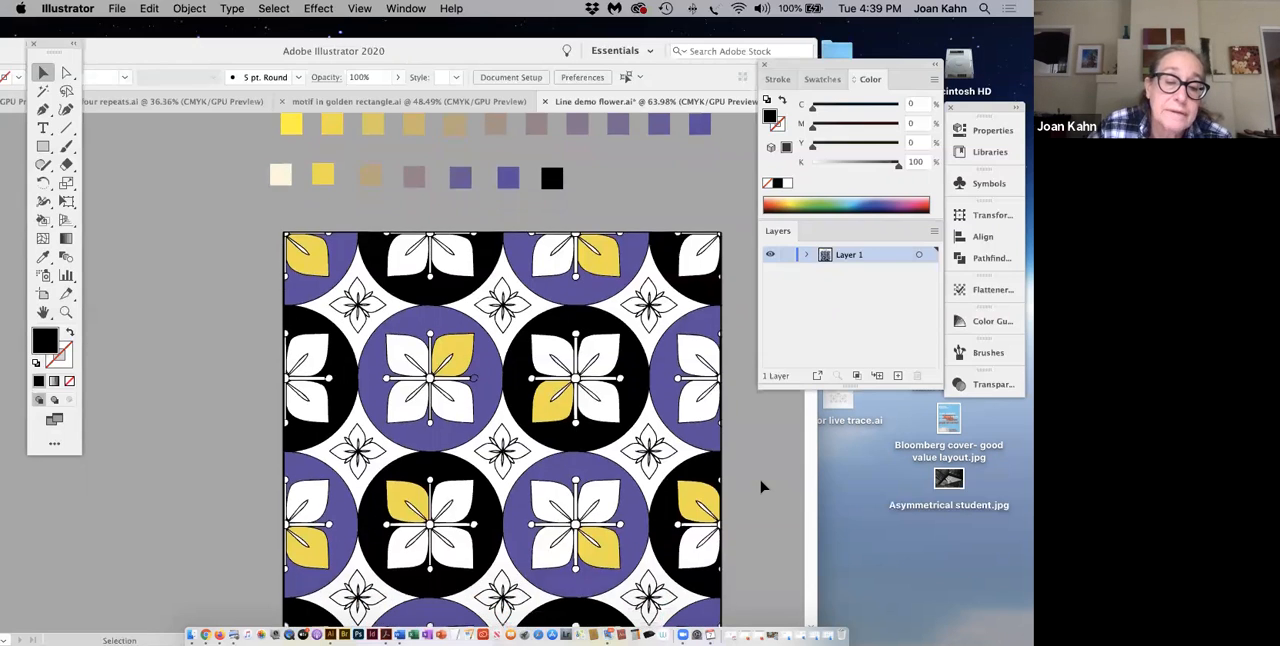
{"action": "scroll", "coordinate": [760, 487], "scroll_direction": "down", "scroll_amount": 1}
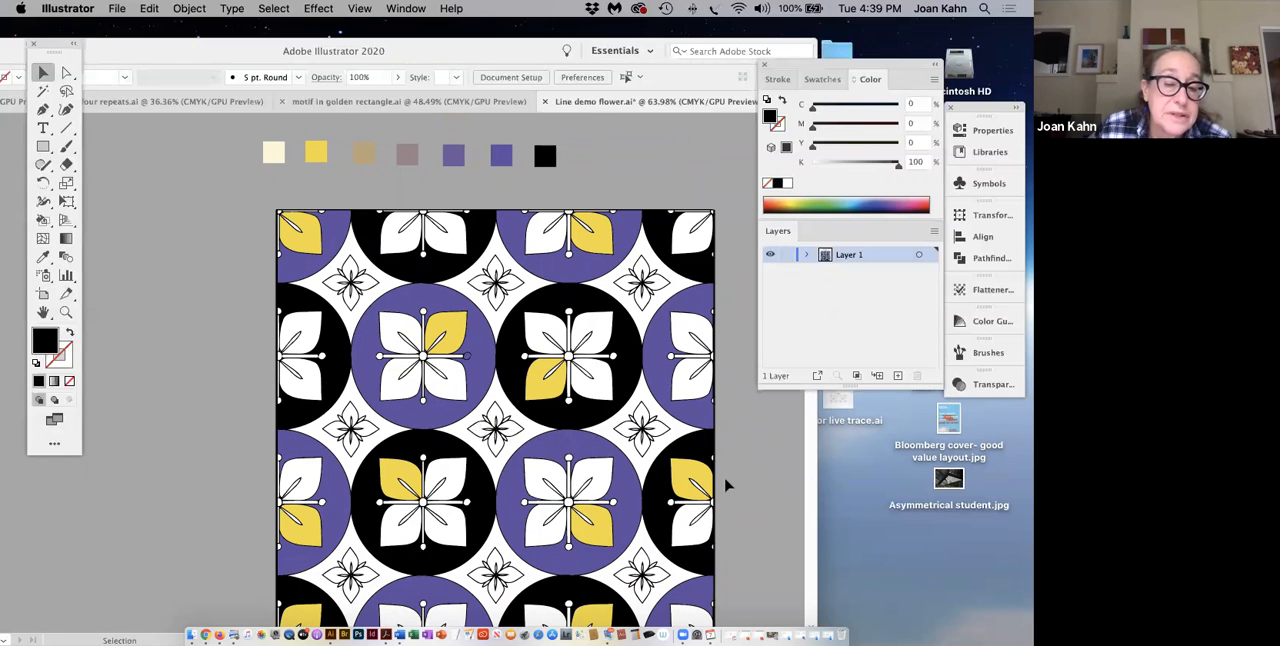
{"action": "scroll", "coordinate": [727, 485], "scroll_direction": "down", "scroll_amount": 1}
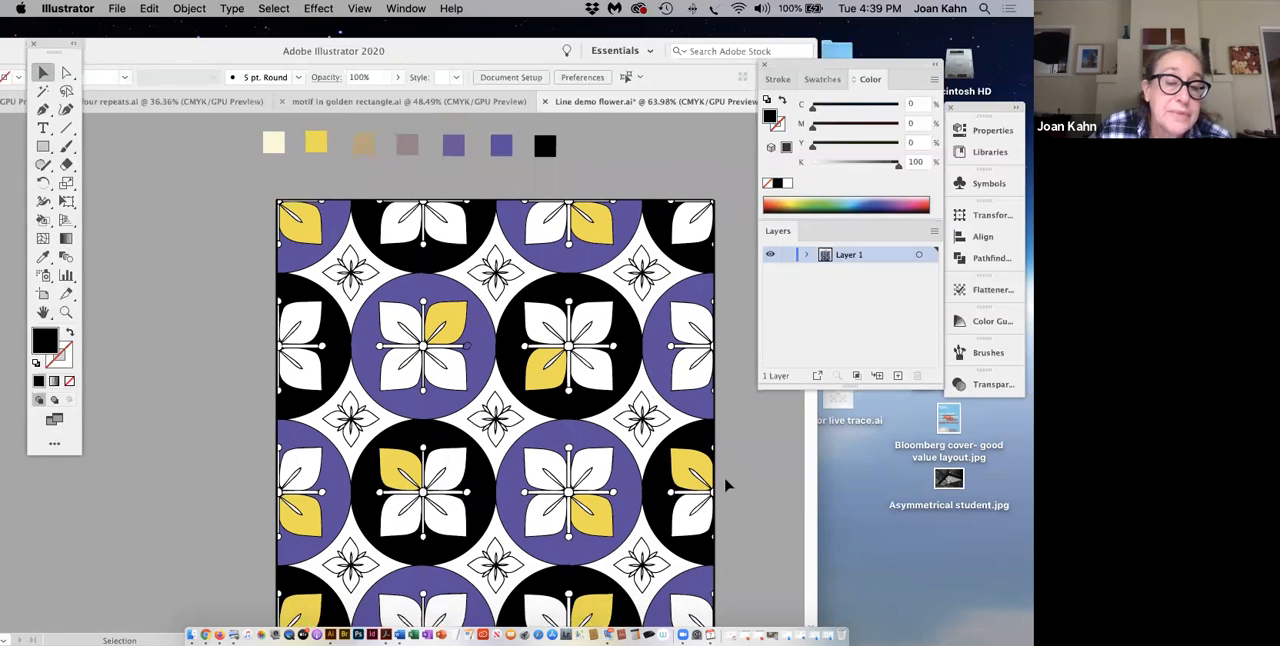
{"action": "scroll", "coordinate": [727, 485], "scroll_direction": "down", "scroll_amount": 2}
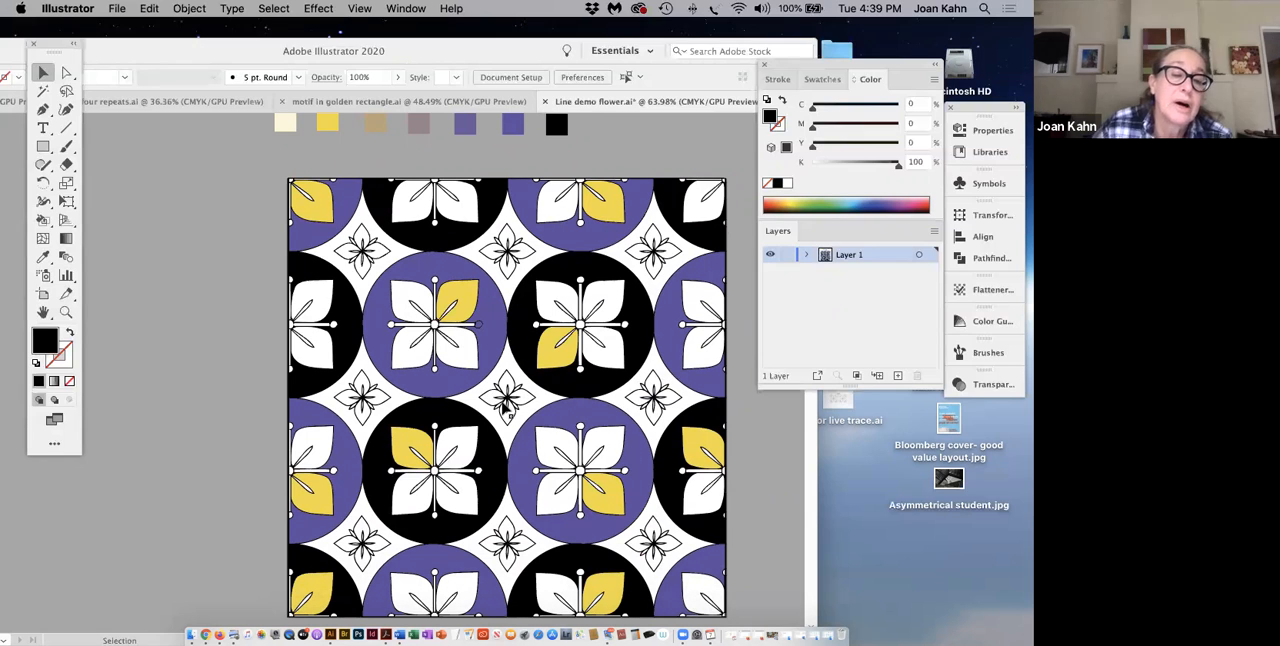
{"action": "scroll", "coordinate": [505, 405], "scroll_direction": "right", "scroll_amount": 2}
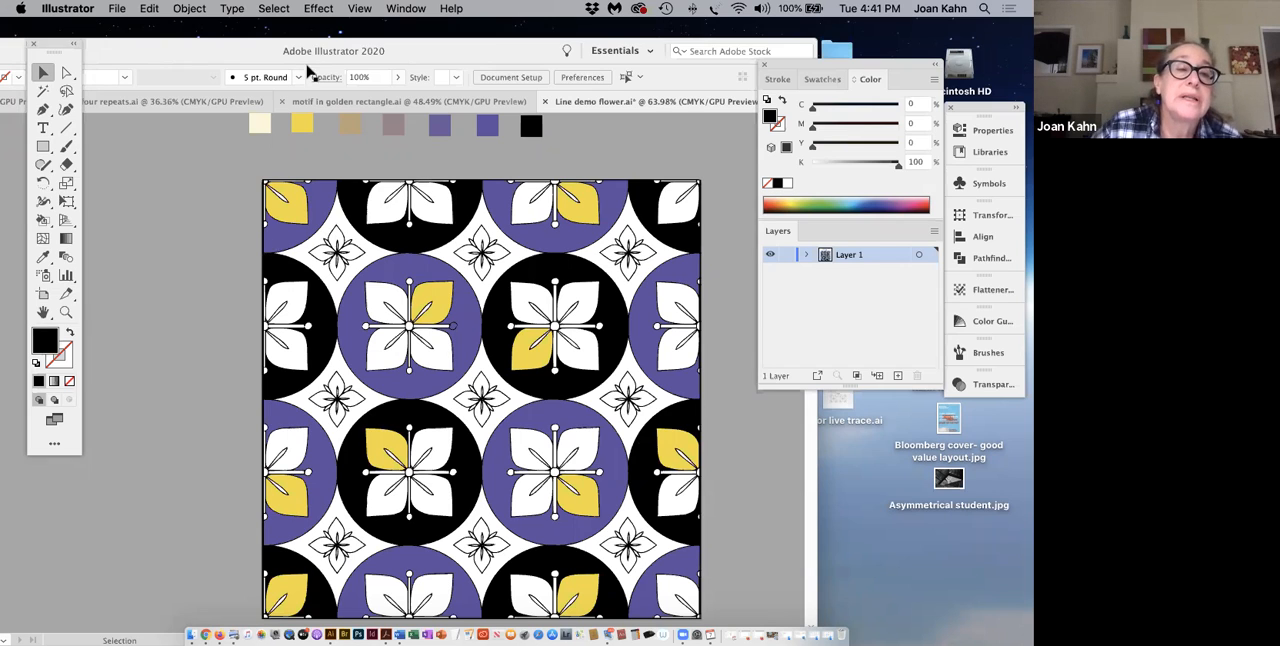
Step: Save the colored pattern under the new file name Line demo flower 2.ai on the Desktop, in Illustrator 2020 format
{"action": "left_click_drag", "start_coordinate": [147, 49], "coordinate": [187, 50]}
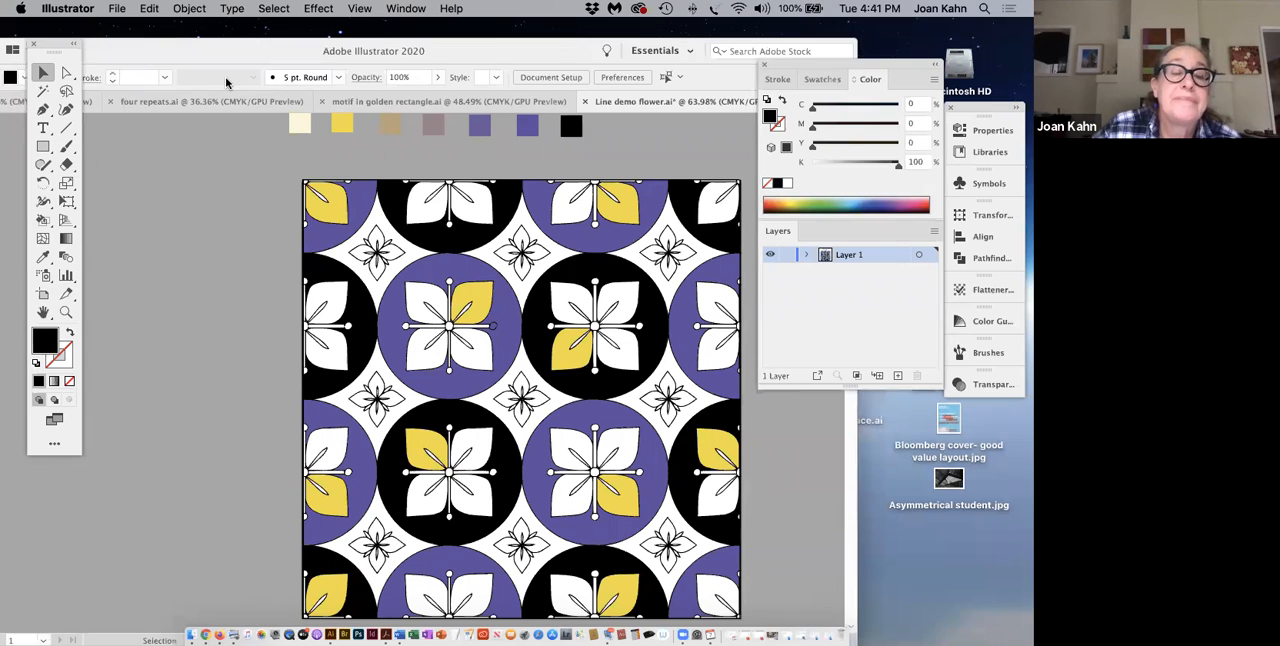
{"action": "left_click", "coordinate": [116, 9]}
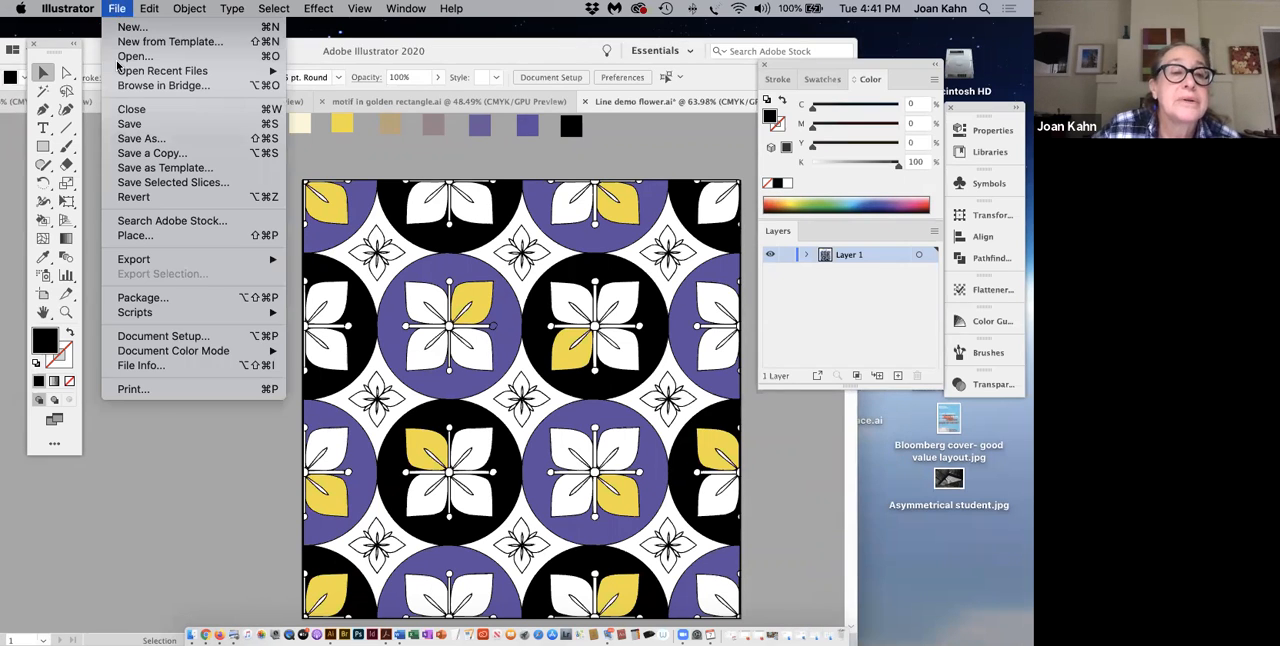
{"action": "left_click", "coordinate": [122, 139]}
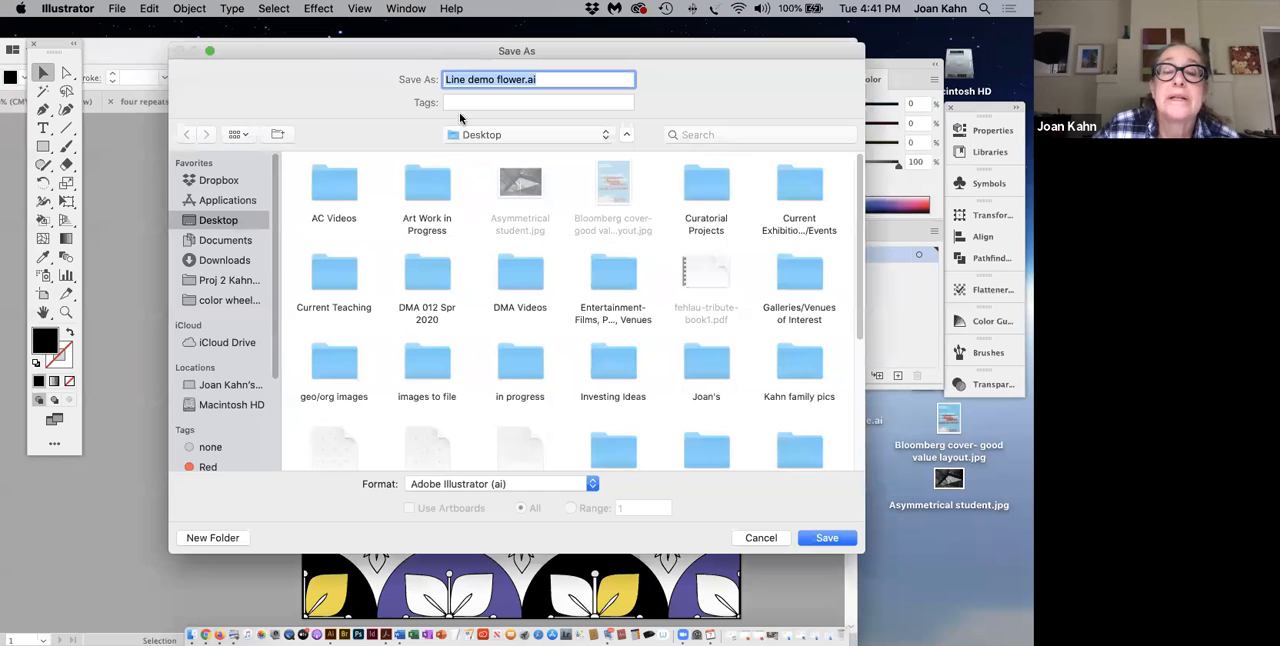
{"action": "left_click", "coordinate": [525, 80]}
{"action": "type", "text": "2"}
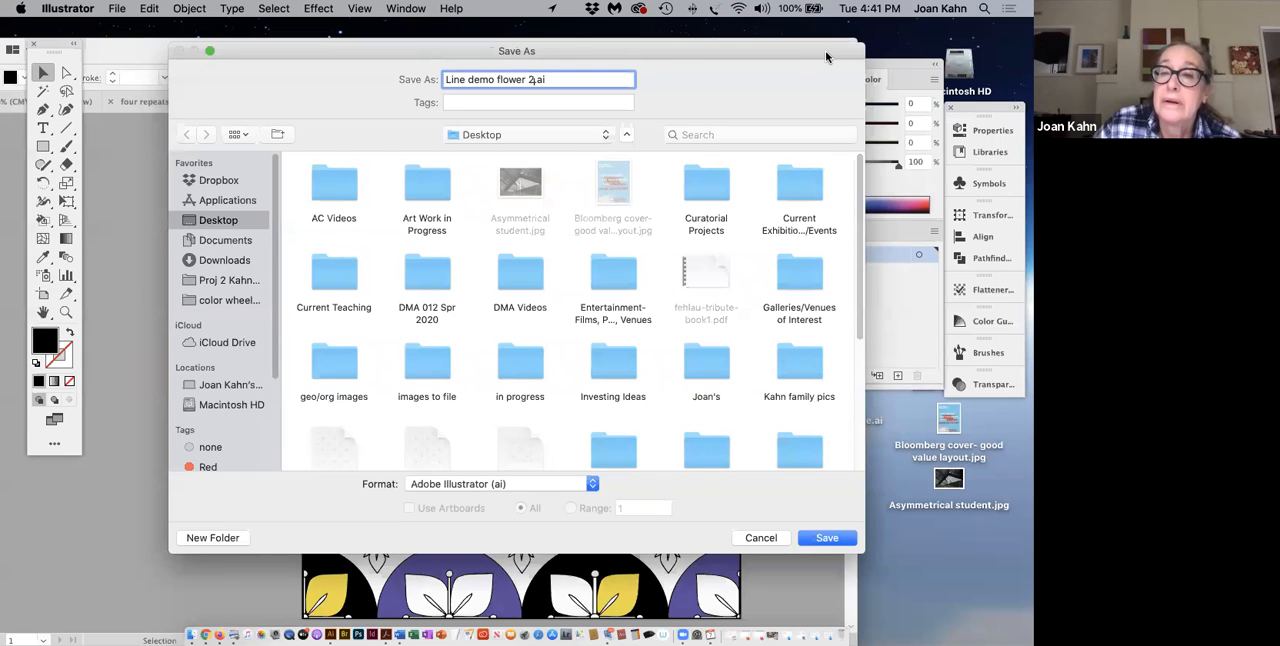
{"action": "left_click_drag", "start_coordinate": [825, 50], "coordinate": [781, 52]}
{"action": "left_click", "coordinate": [782, 541]}
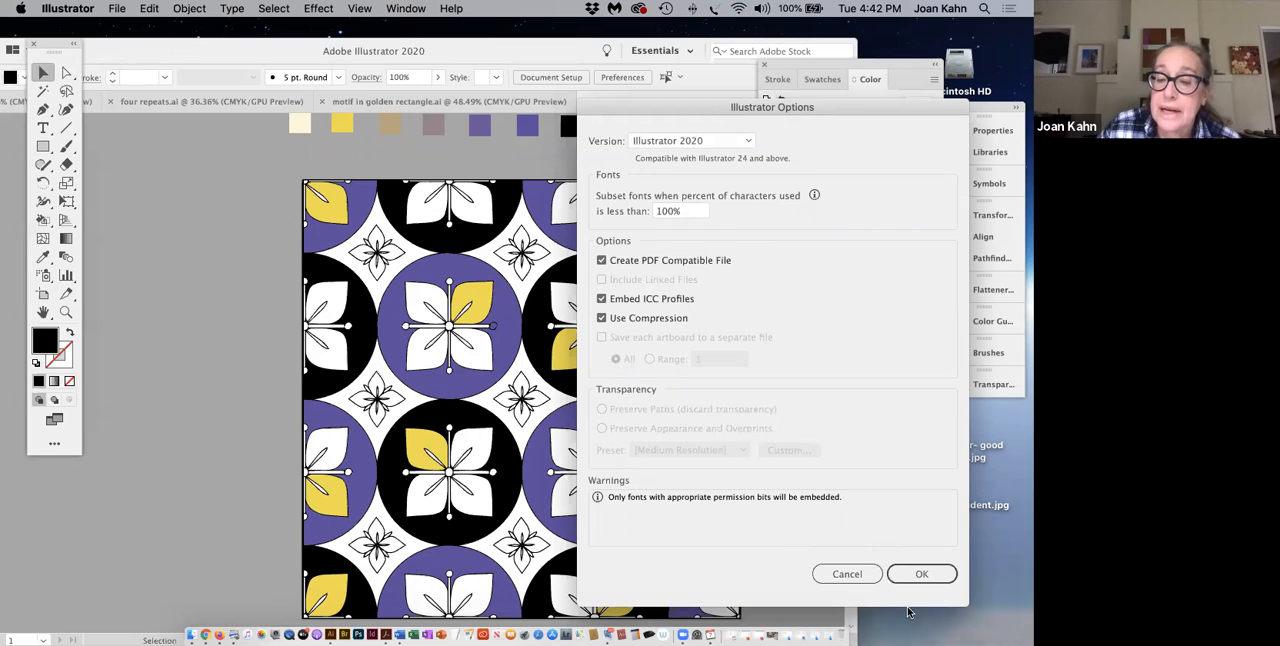
{"action": "left_click", "coordinate": [917, 575]}
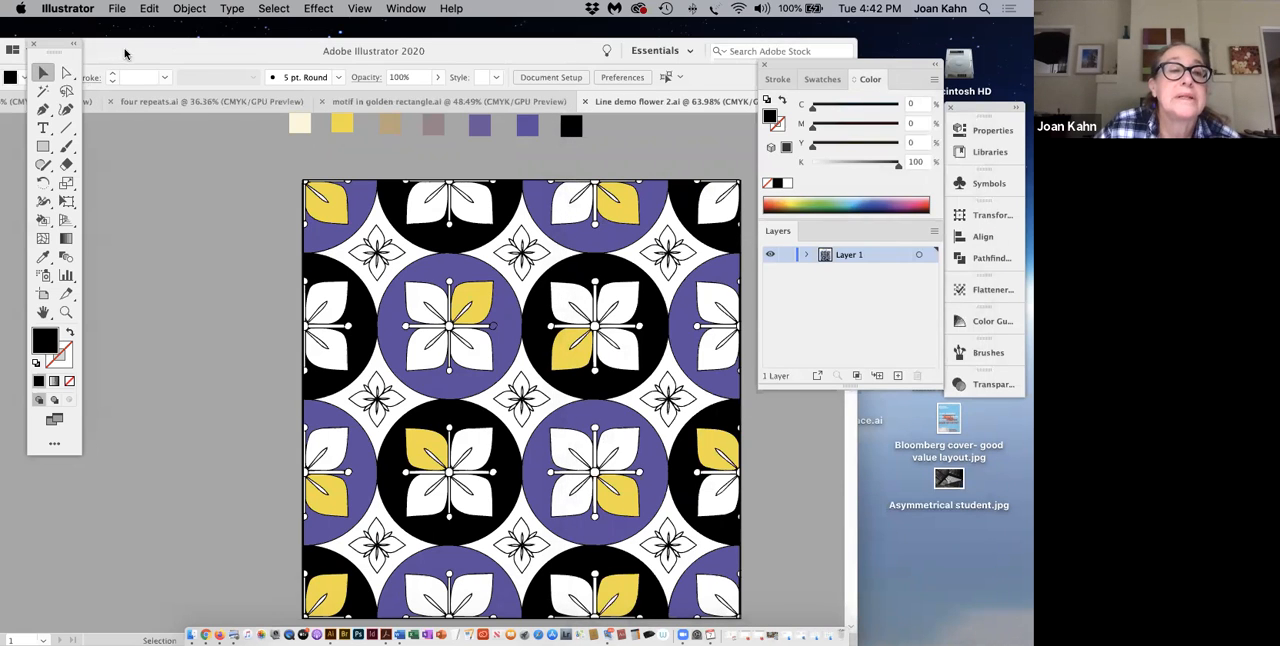
Step: Minimize the document window, switch to Finder and open the desktop folder "motif in golden section demo fall 2019"
{"action": "left_click_drag", "start_coordinate": [277, 66], "coordinate": [339, 66]}
{"action": "left_click_drag", "start_coordinate": [184, 50], "coordinate": [331, 90]}
{"action": "left_click", "coordinate": [153, 91]}
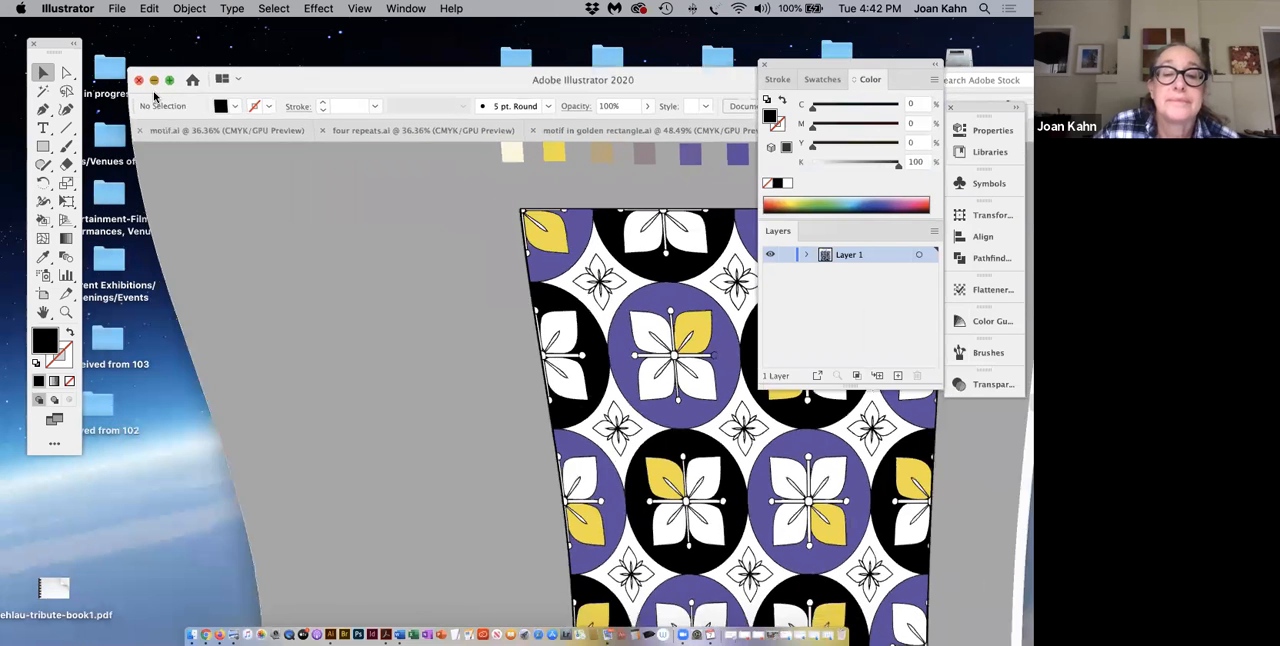
{"action": "key", "text": "super+h"}
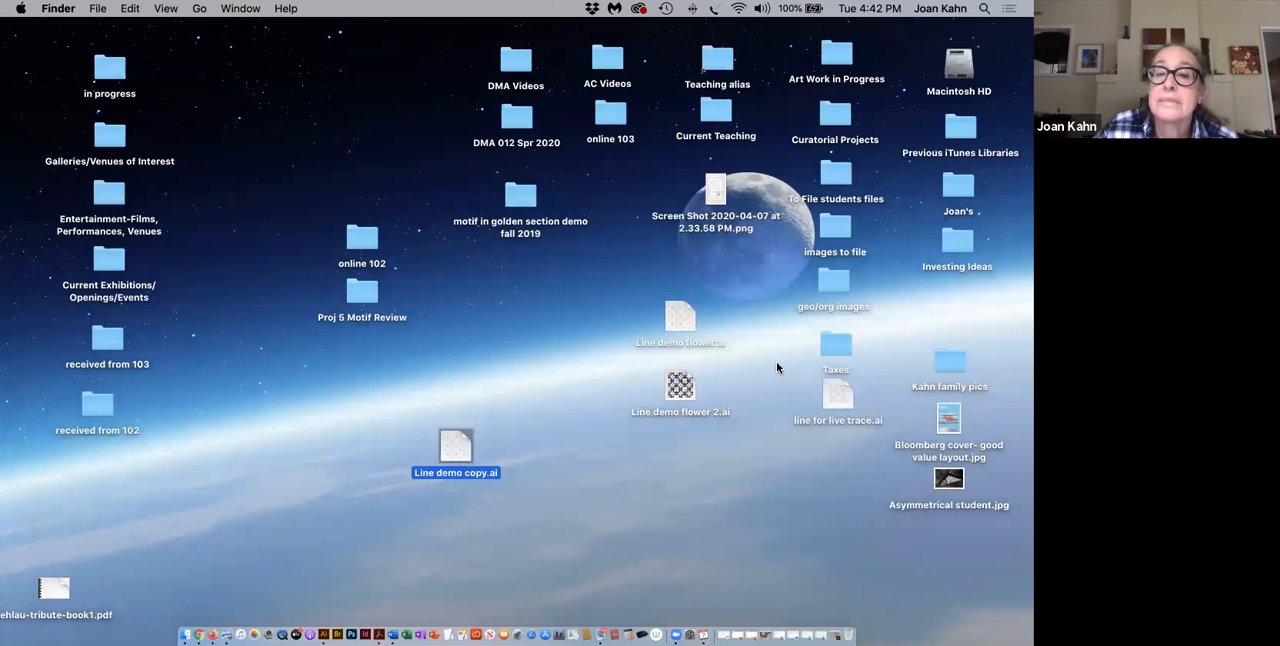
{"action": "left_click", "coordinate": [526, 203]}
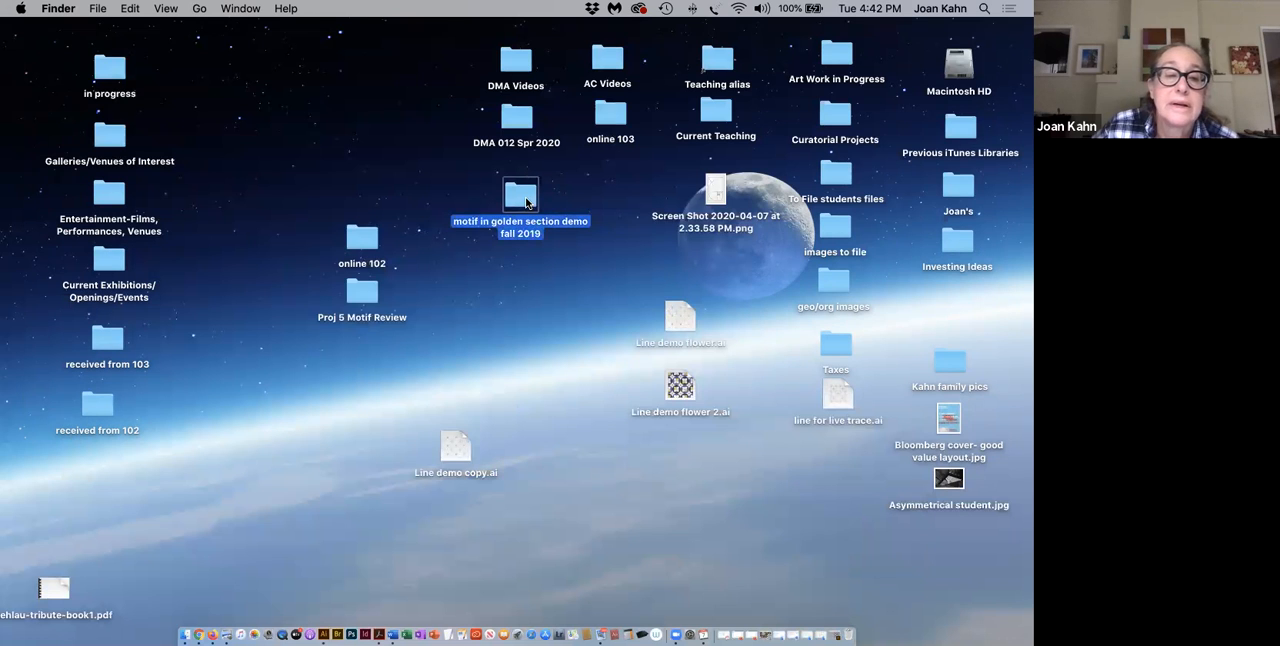
{"action": "double_click", "coordinate": [526, 203]}
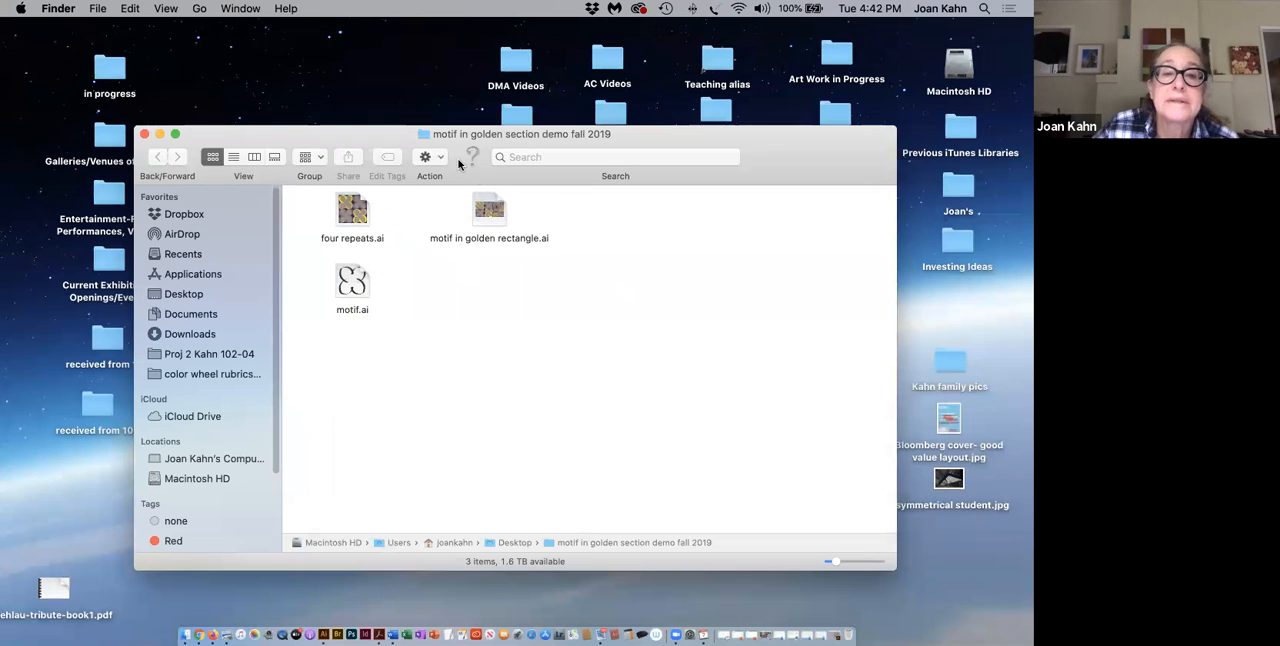
Step: Open four repeats.ai, motif in golden rectangle.ai and motif.ai from the folder together in Illustrator
{"action": "left_click_drag", "start_coordinate": [367, 134], "coordinate": [425, 127]}
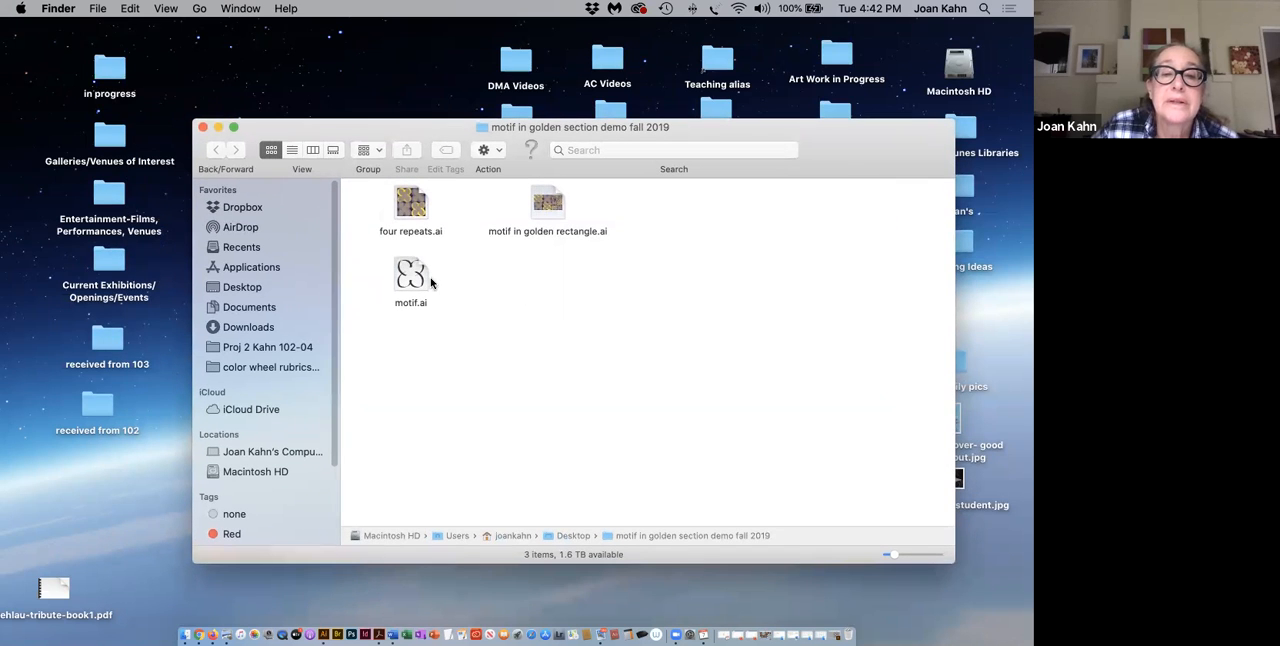
{"action": "left_click_drag", "start_coordinate": [636, 298], "coordinate": [376, 182]}
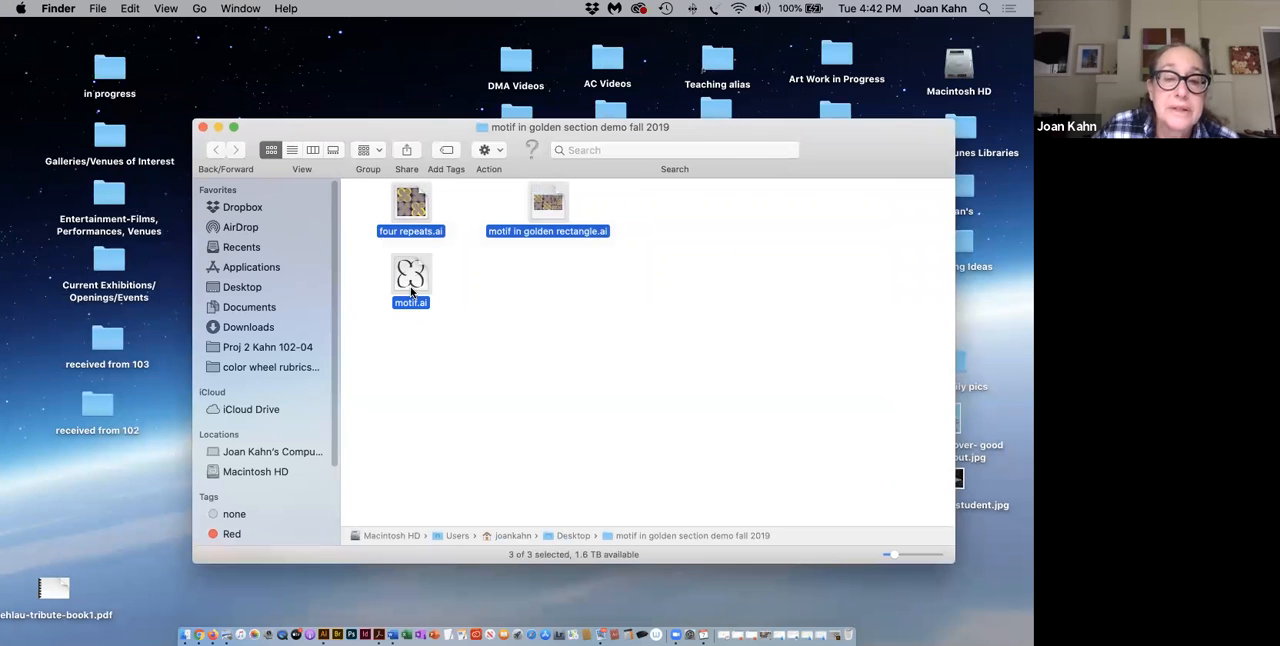
{"action": "left_click_drag", "start_coordinate": [410, 280], "coordinate": [323, 633]}
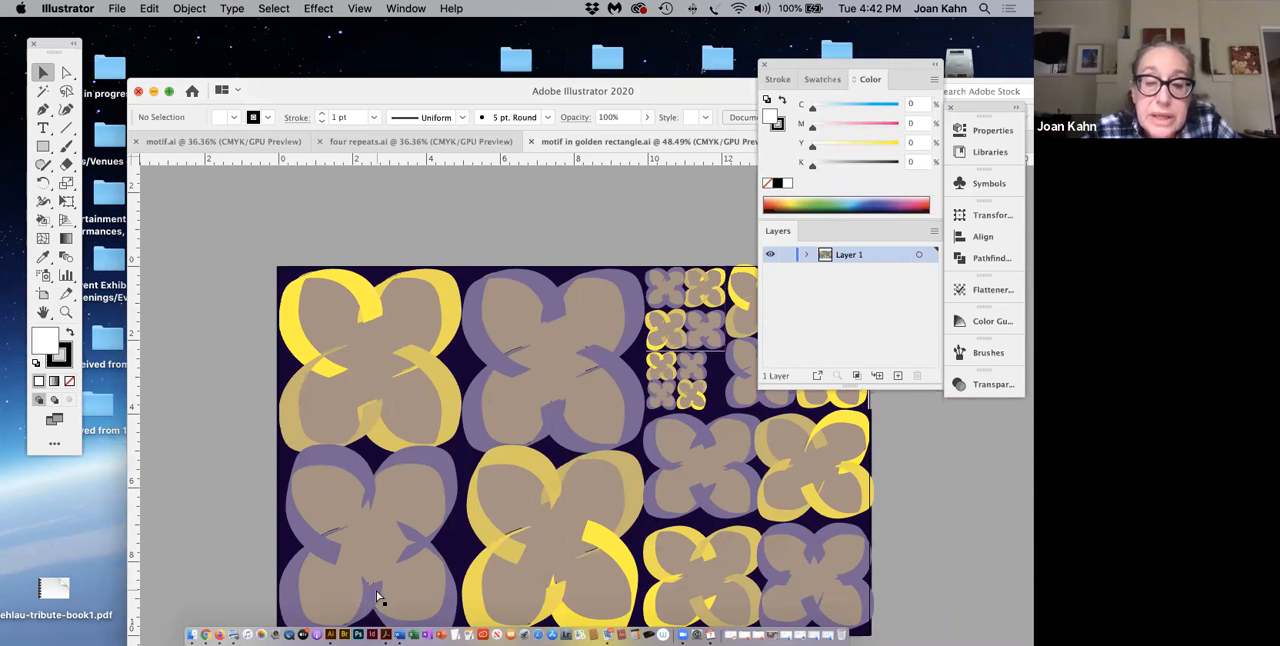
Step: Show the complete artboard of motif in golden rectangle.ai at 50% zoom
{"action": "key", "text": "super+0"}
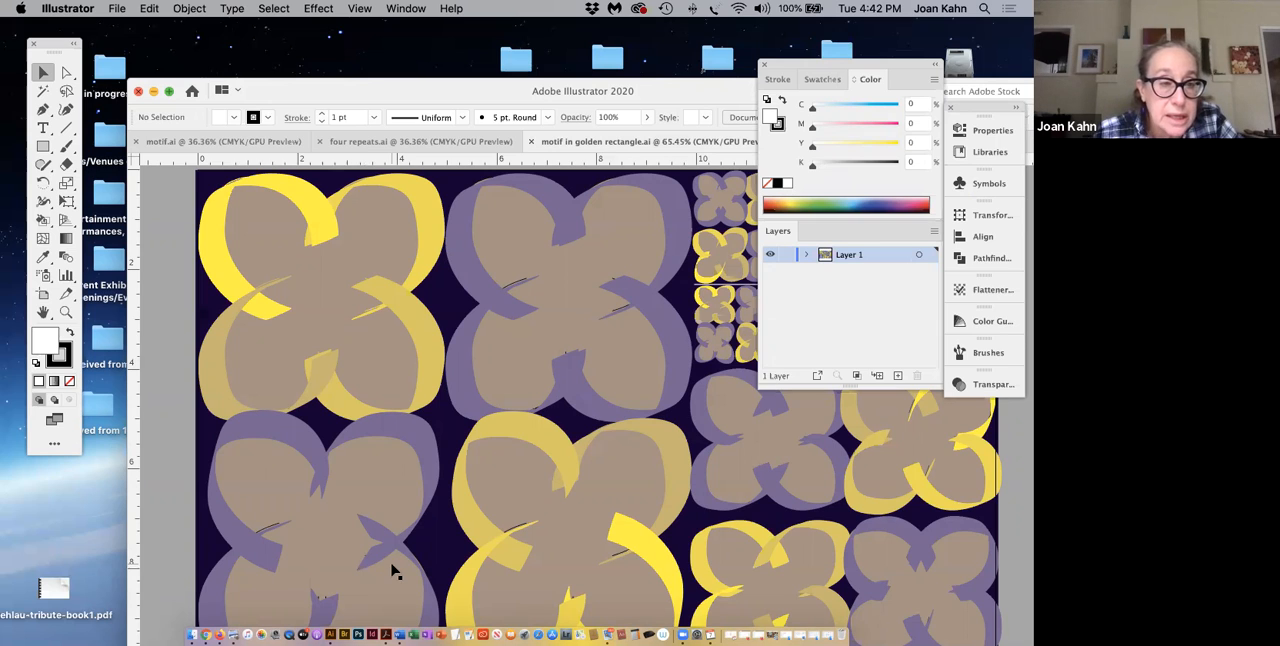
{"action": "left_click", "coordinate": [190, 9]}
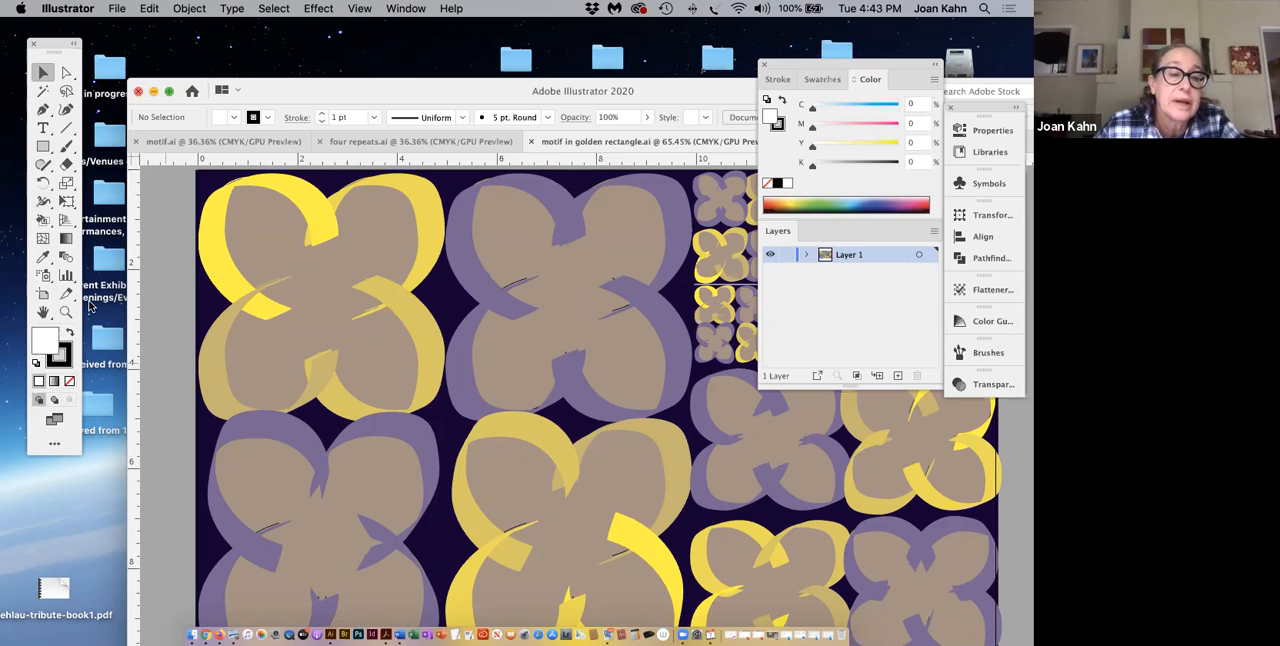
{"action": "key", "text": "z"}
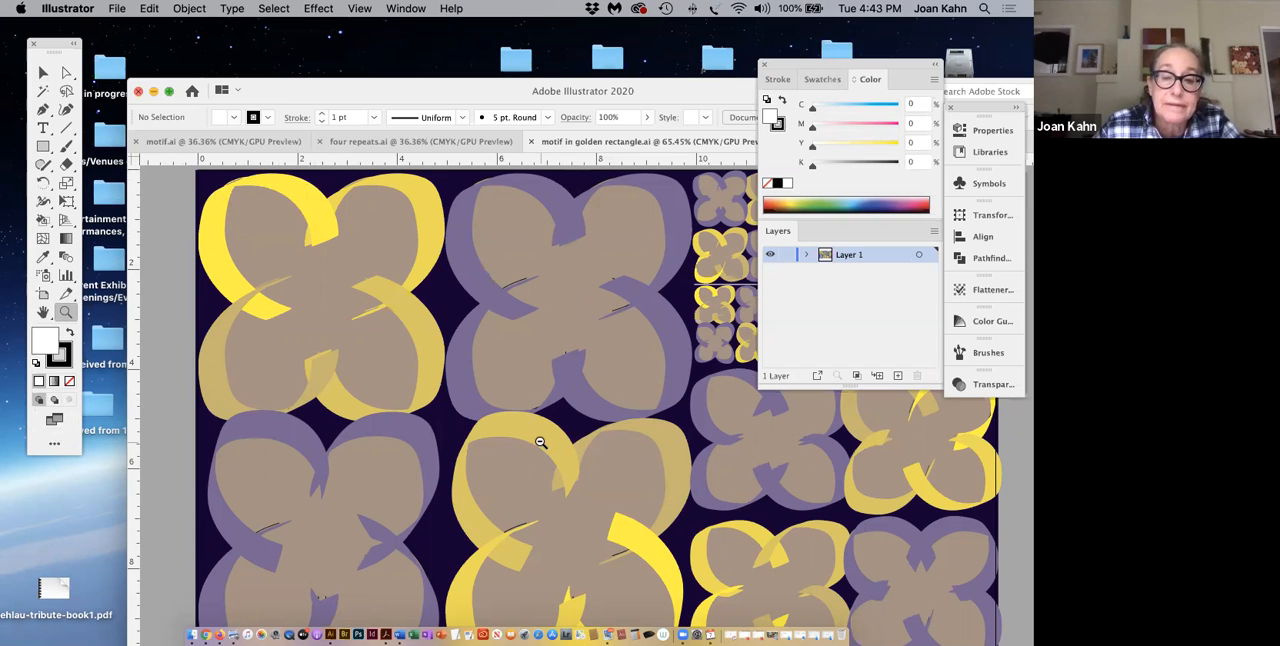
{"action": "key", "text": "super+minus"}
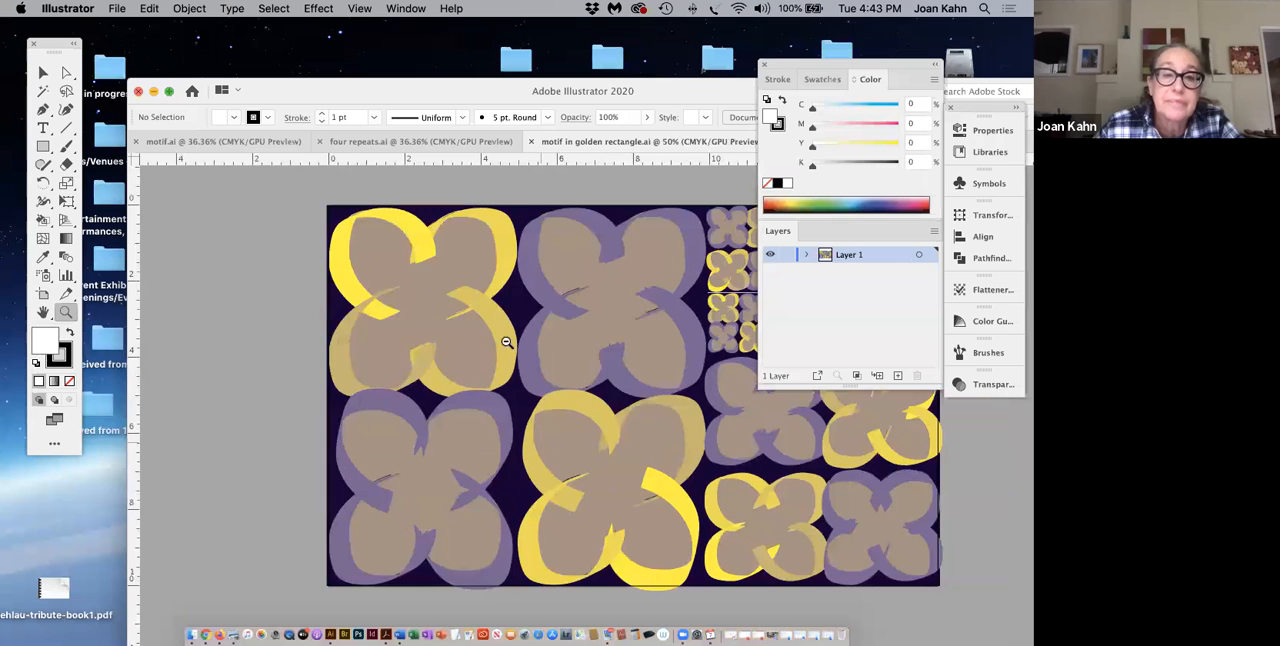
Step: Examine the single black motif in motif.ai, with the document window moved so the whole artboard is uncovered
{"action": "left_click", "coordinate": [234, 143]}
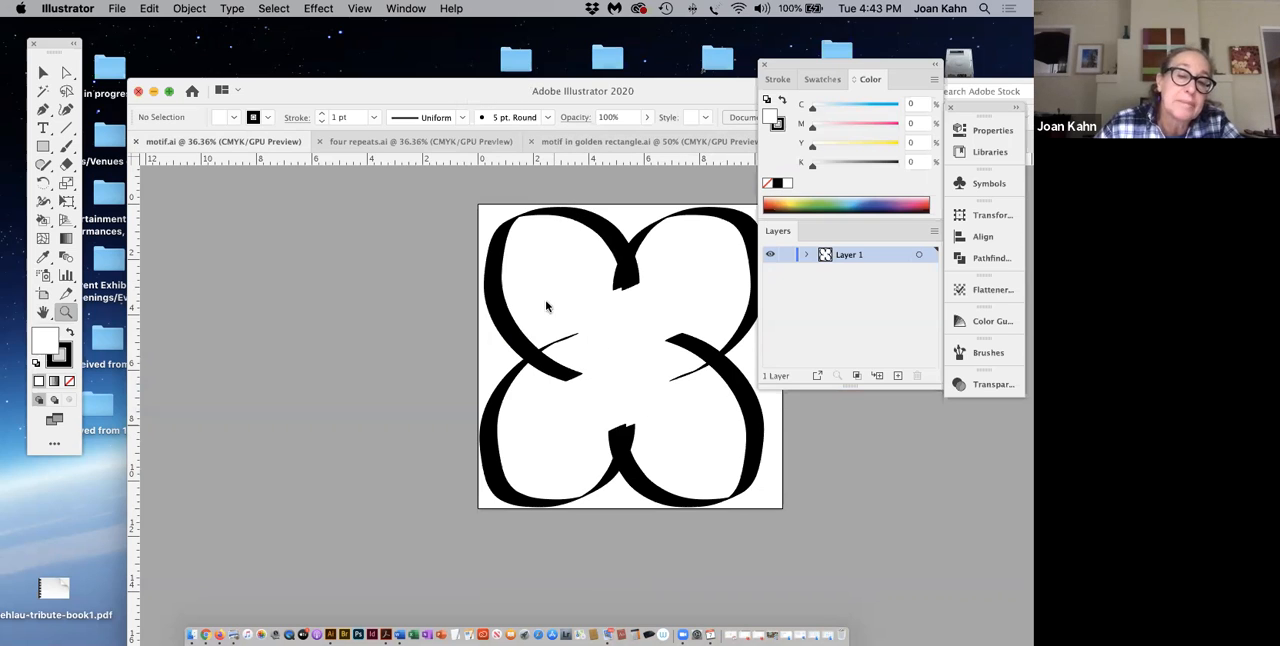
{"action": "left_click", "coordinate": [399, 148]}
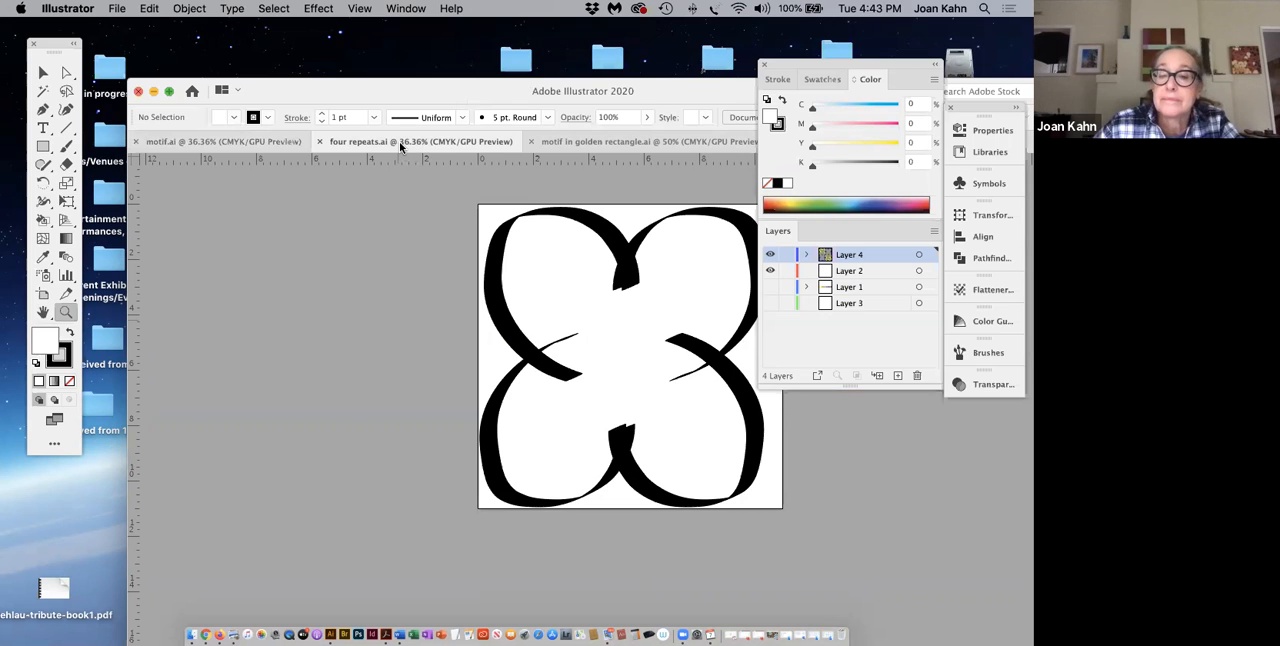
{"action": "left_click", "coordinate": [280, 145]}
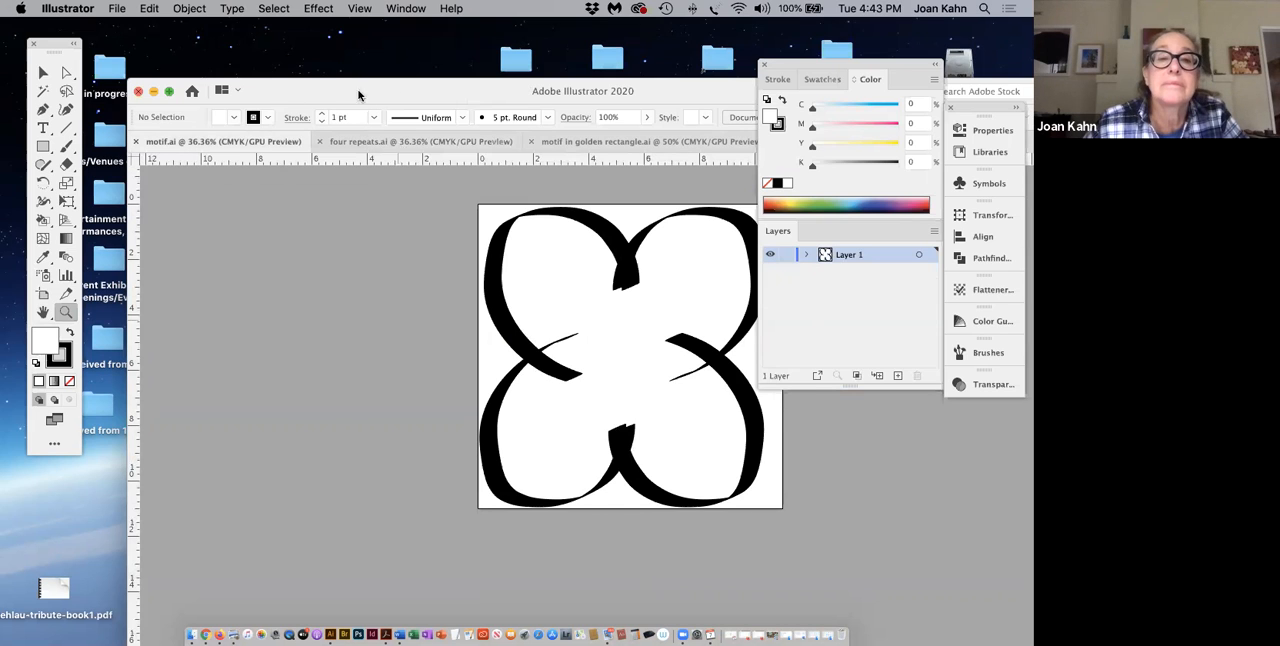
{"action": "left_click_drag", "start_coordinate": [342, 95], "coordinate": [335, 95]}
{"action": "left_click_drag", "start_coordinate": [434, 90], "coordinate": [379, 96]}
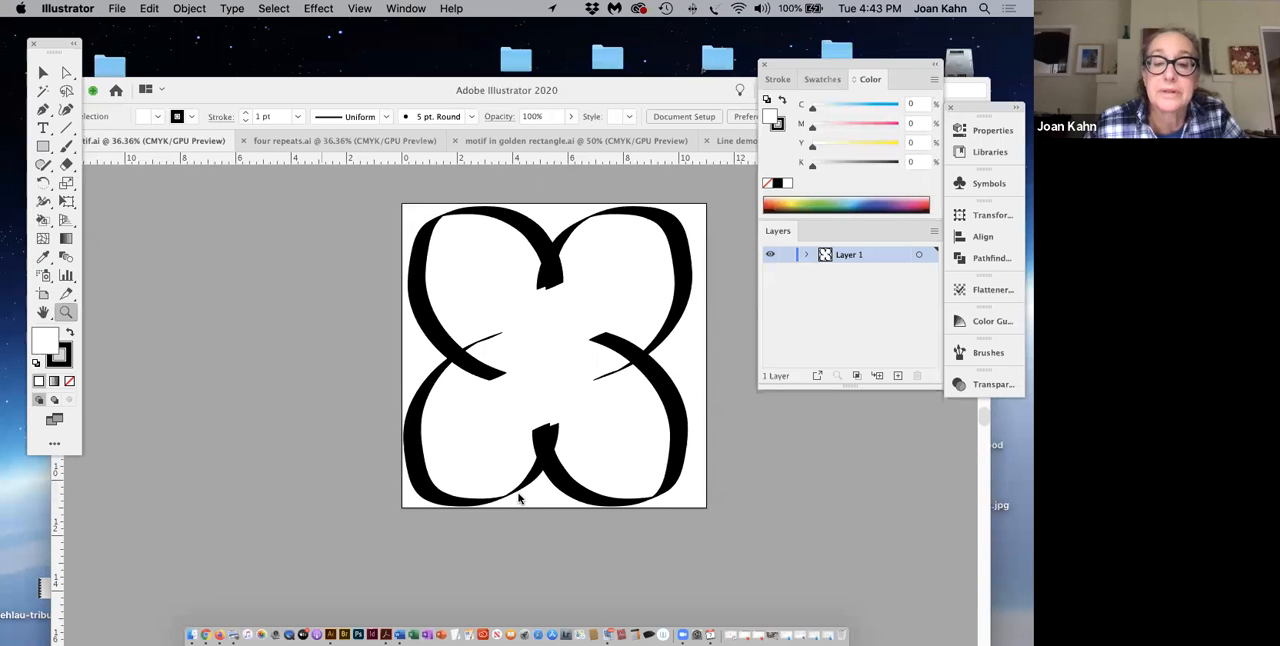
{"action": "scroll", "coordinate": [351, 155], "scroll_direction": "up", "scroll_amount": 1}
{"action": "scroll", "coordinate": [351, 154], "scroll_direction": "down", "scroll_amount": 2}
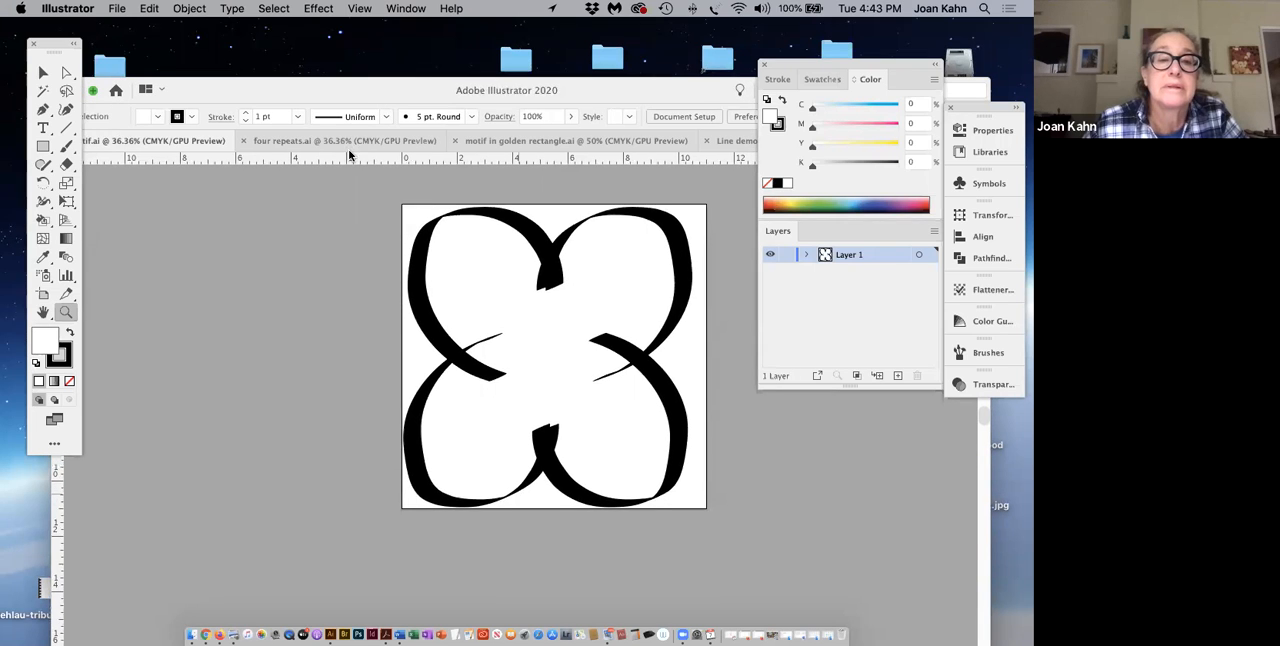
{"action": "scroll", "coordinate": [354, 143], "scroll_direction": "down", "scroll_amount": 3}
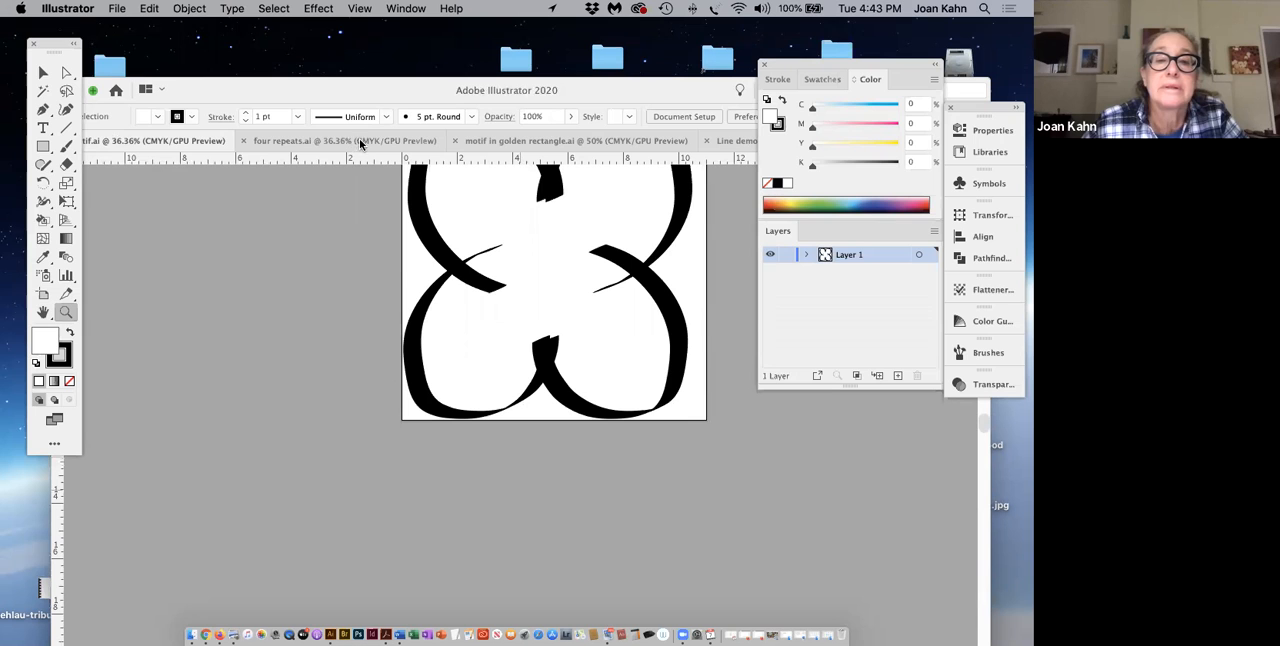
Step: Compare the four repeats.ai pattern with motif in golden rectangle.ai, moving the floating panels clear of the artwork
{"action": "left_click", "coordinate": [499, 142]}
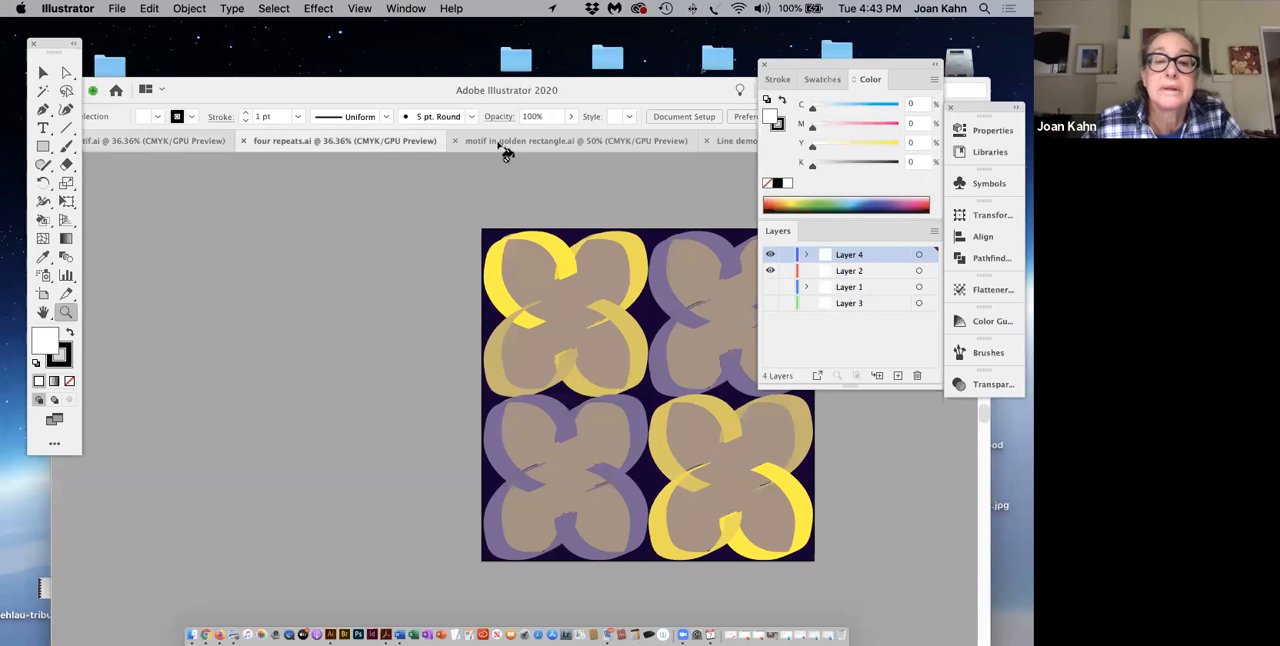
{"action": "left_click", "coordinate": [378, 148]}
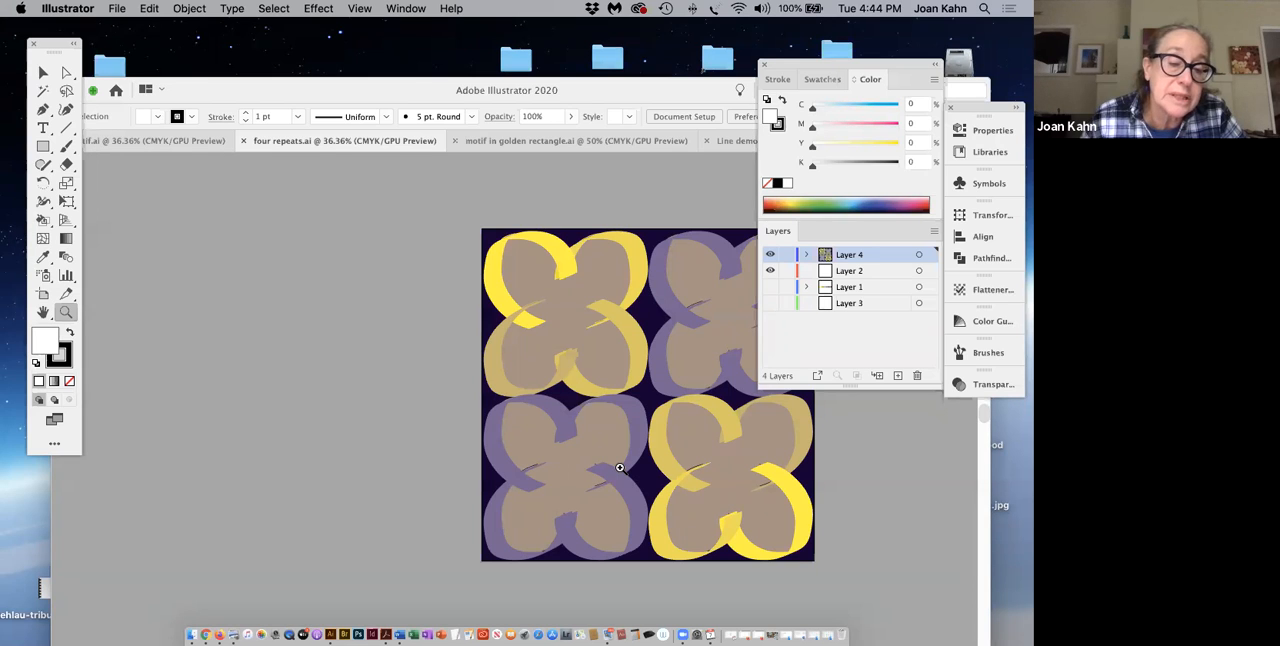
{"action": "left_click", "coordinate": [551, 141]}
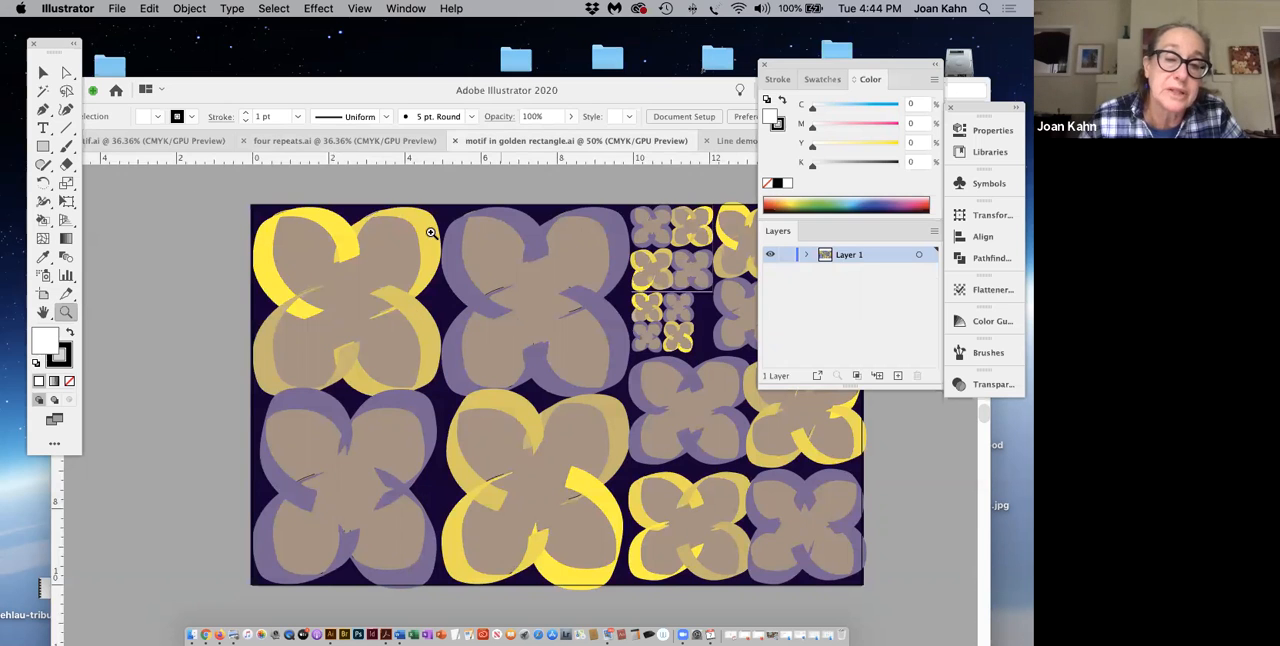
{"action": "left_click_drag", "start_coordinate": [866, 70], "coordinate": [962, 77]}
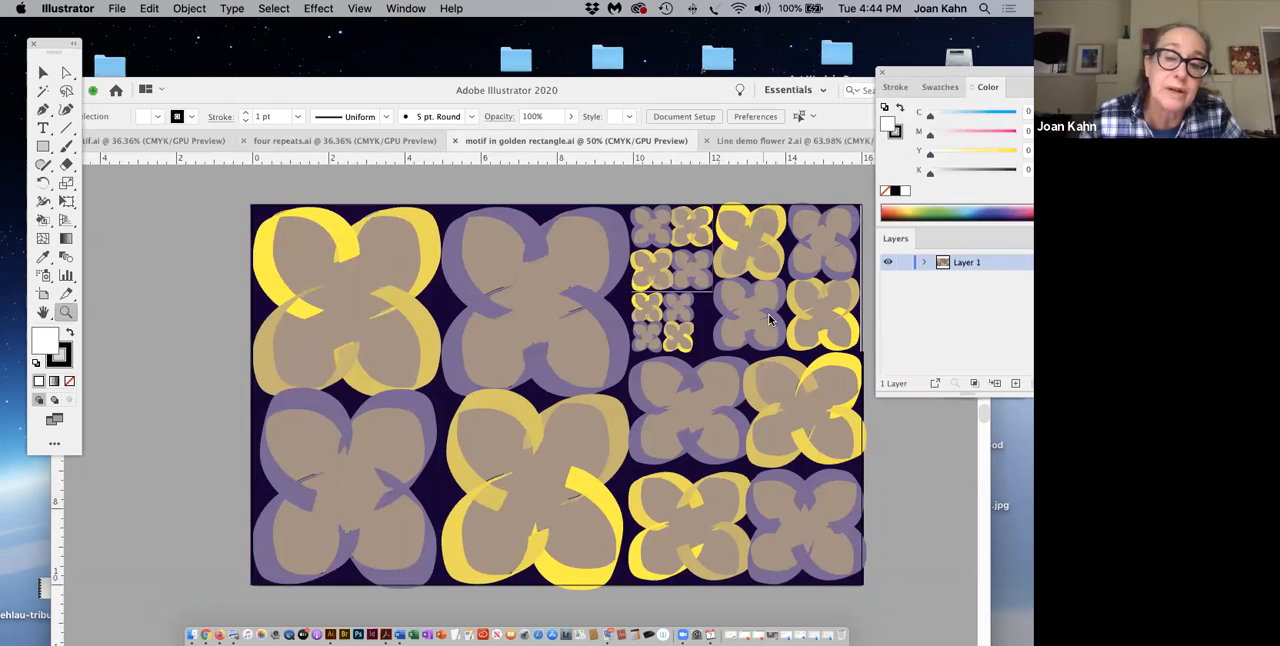